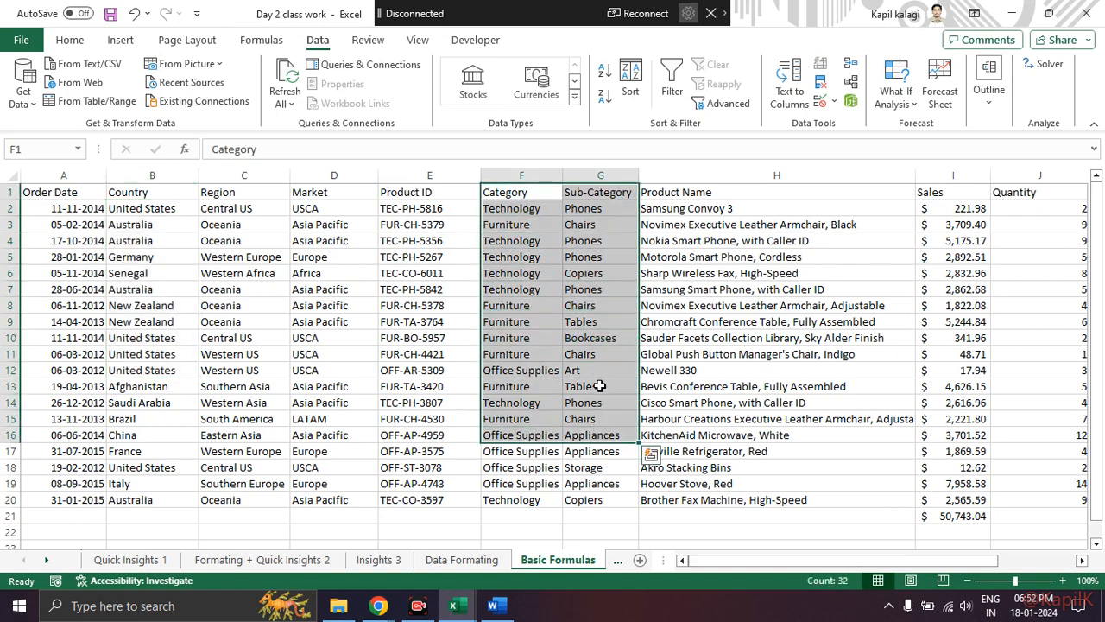
left_click(497, 274)
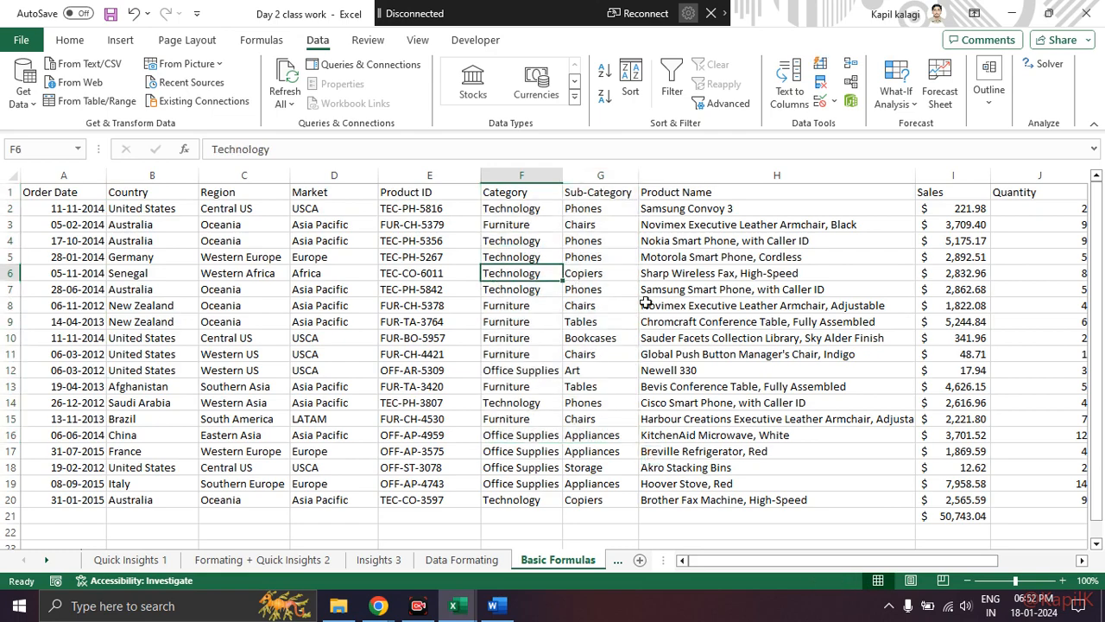
key("alt+Tab")
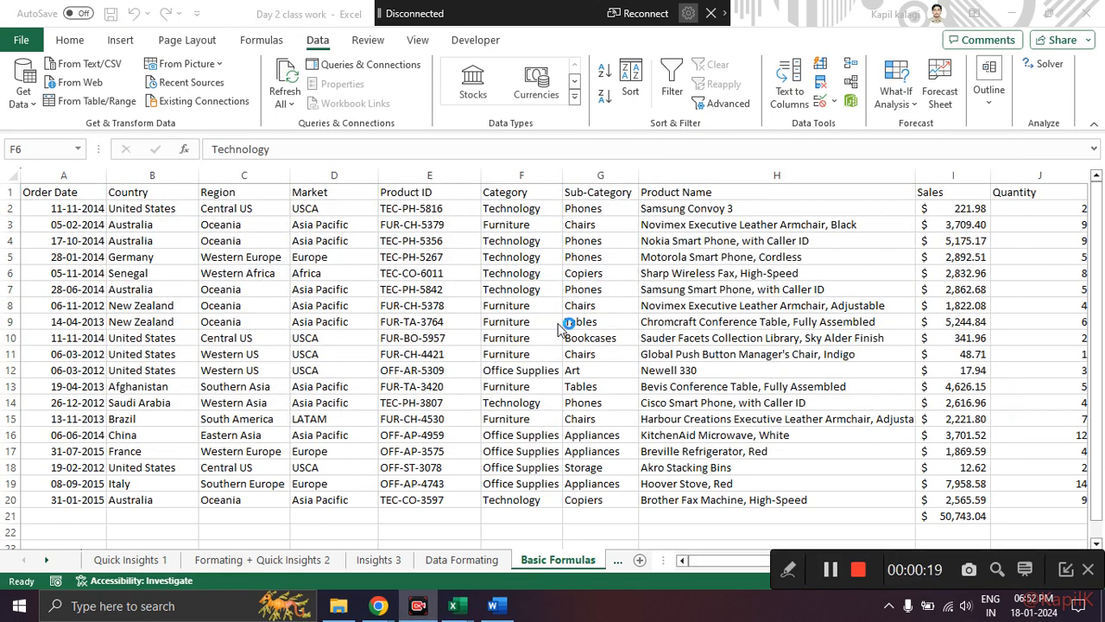
left_click(535, 319)
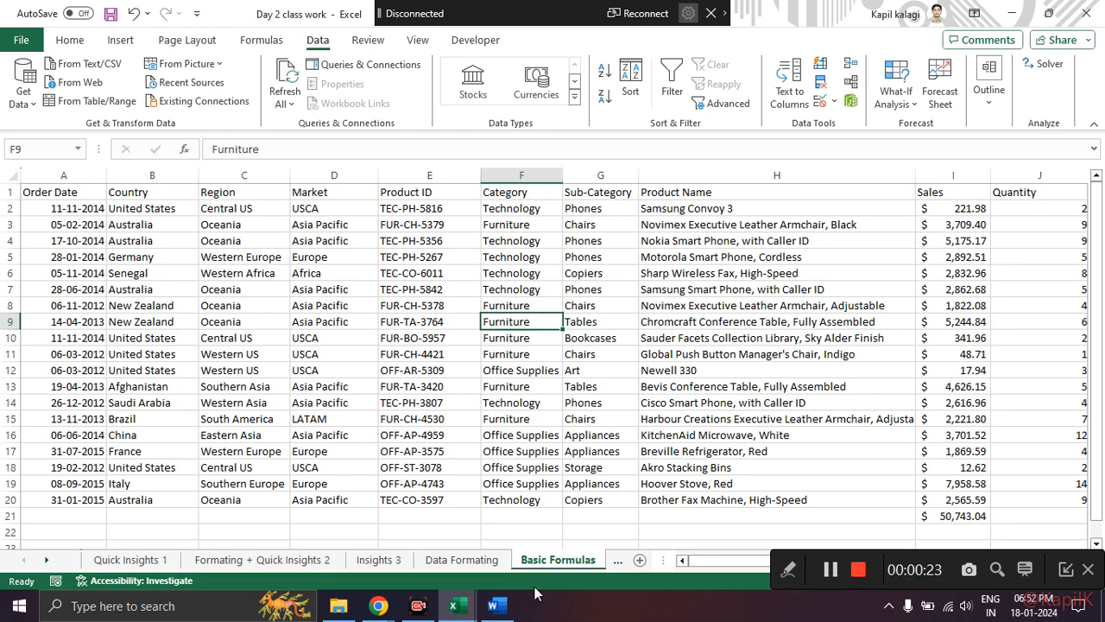
Step: Switch to the Google Meet call and admit the participant waiting to join
mouse_move(392, 610)
left_click(314, 555)
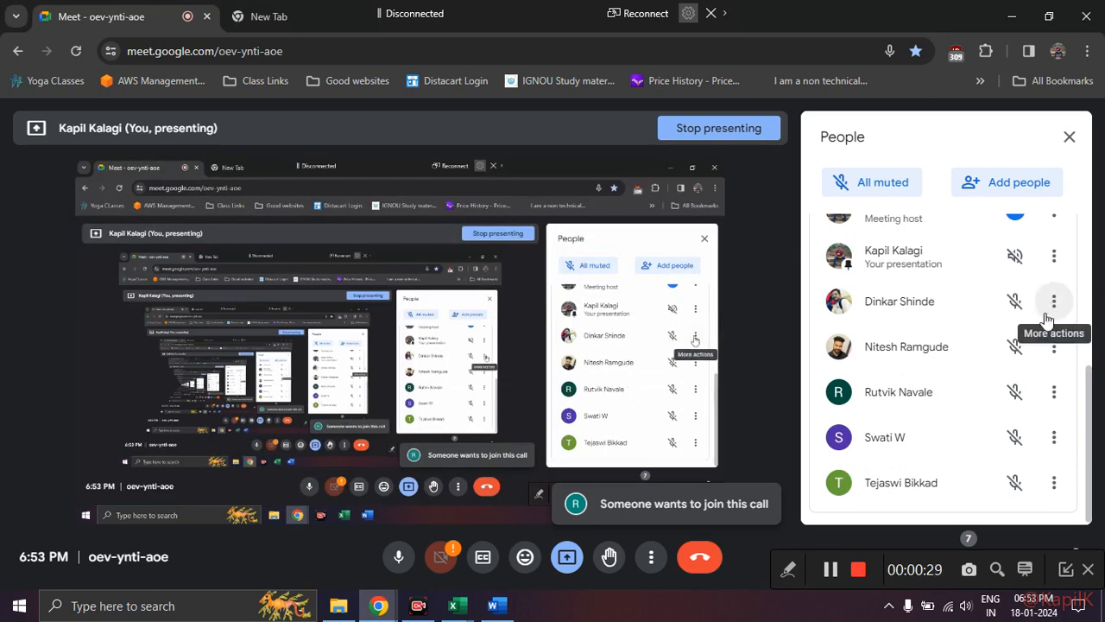
scroll(947, 325, "up", 3)
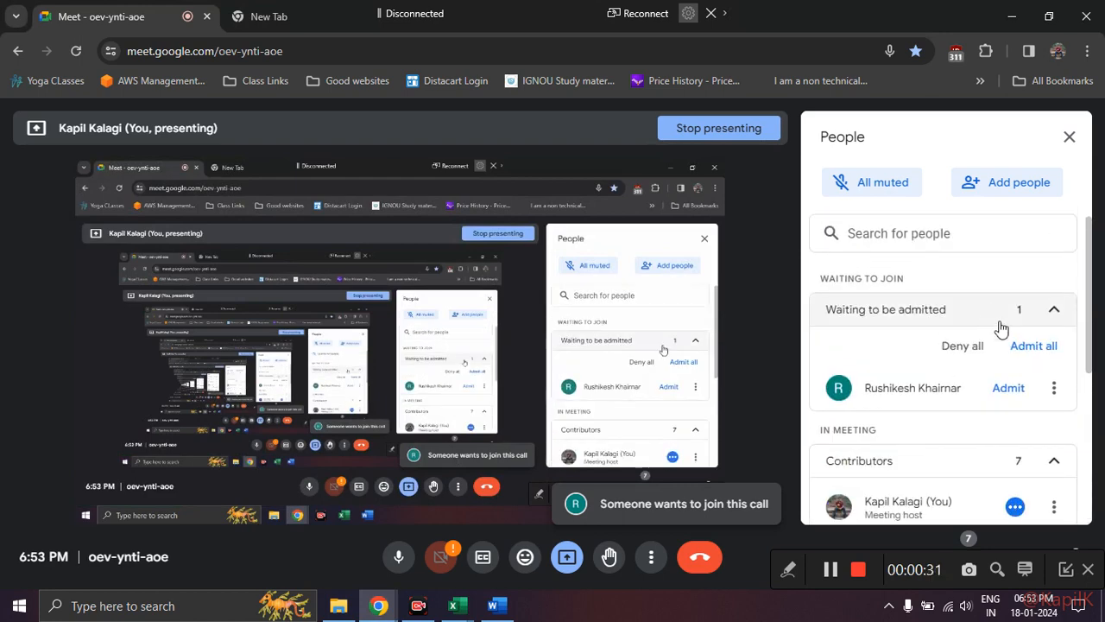
left_click(1010, 389)
scroll(1013, 388, "down", 2)
scroll(1013, 389, "down", 1)
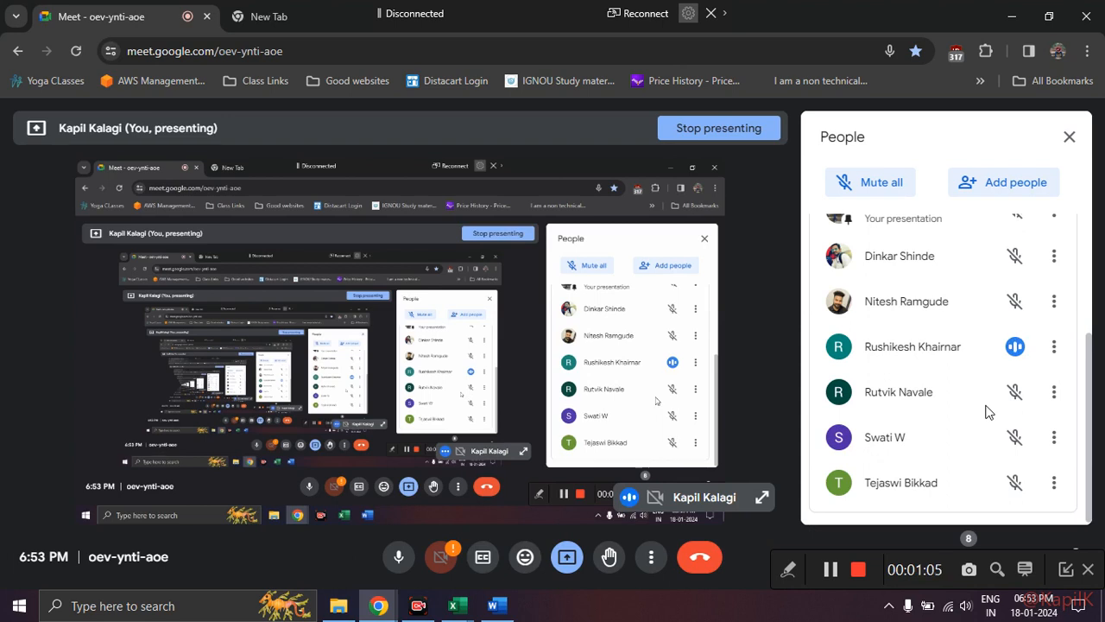
scroll(989, 412, "up", 3)
scroll(990, 389, "down", 3)
scroll(965, 428, "up", 4)
scroll(968, 428, "down", 4)
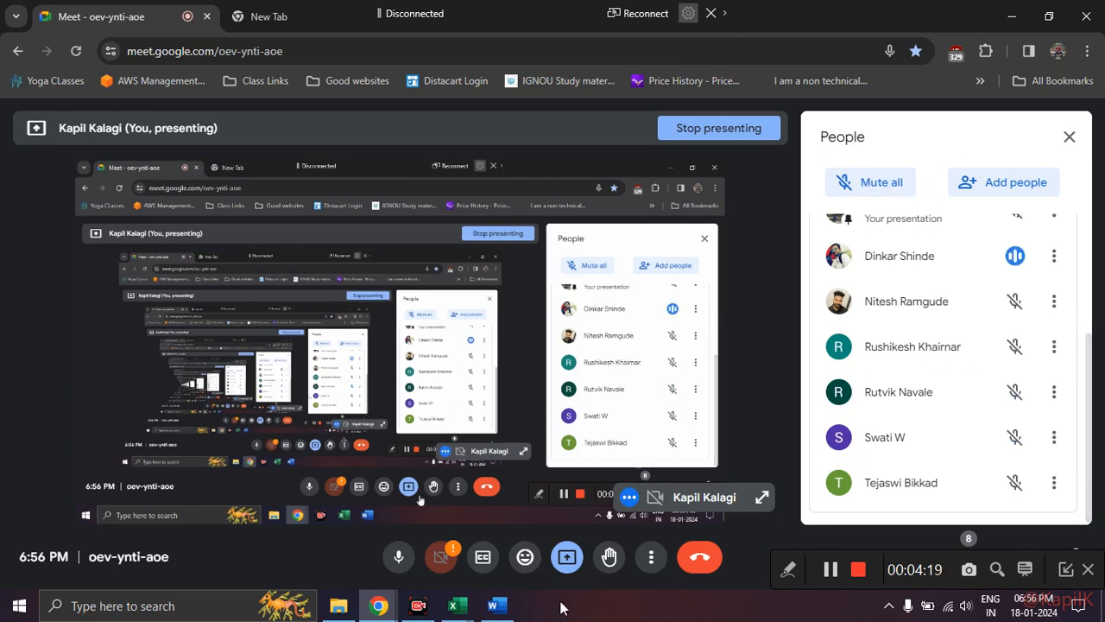
Step: Switch back to the Day 2 class work workbook in Excel and reconnect the disconnected device session
mouse_move(458, 604)
left_click(503, 527)
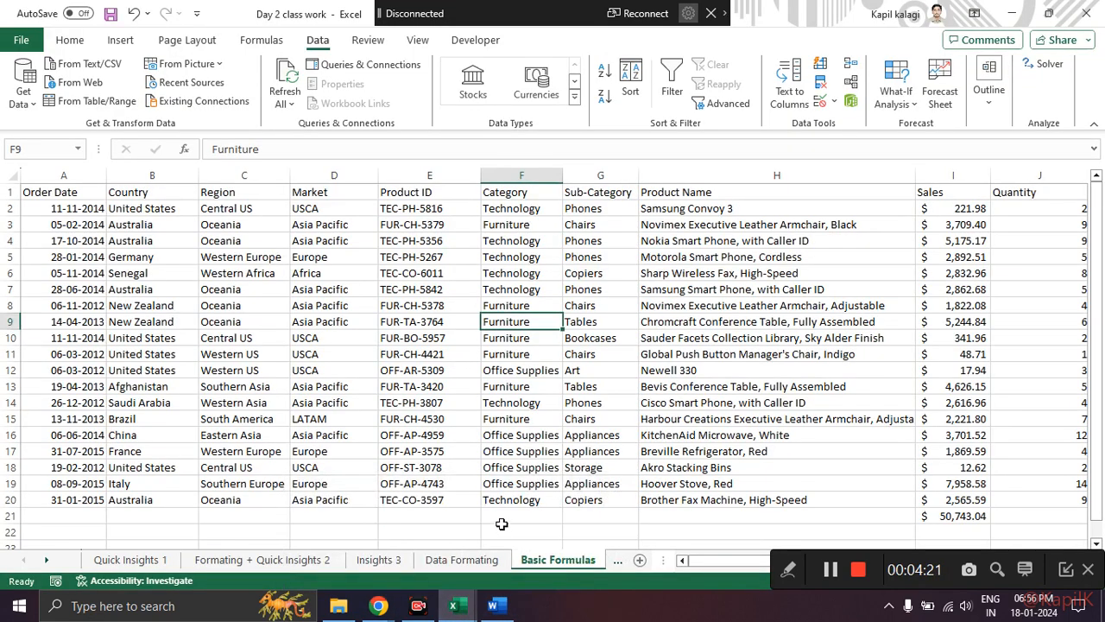
left_click(1067, 571)
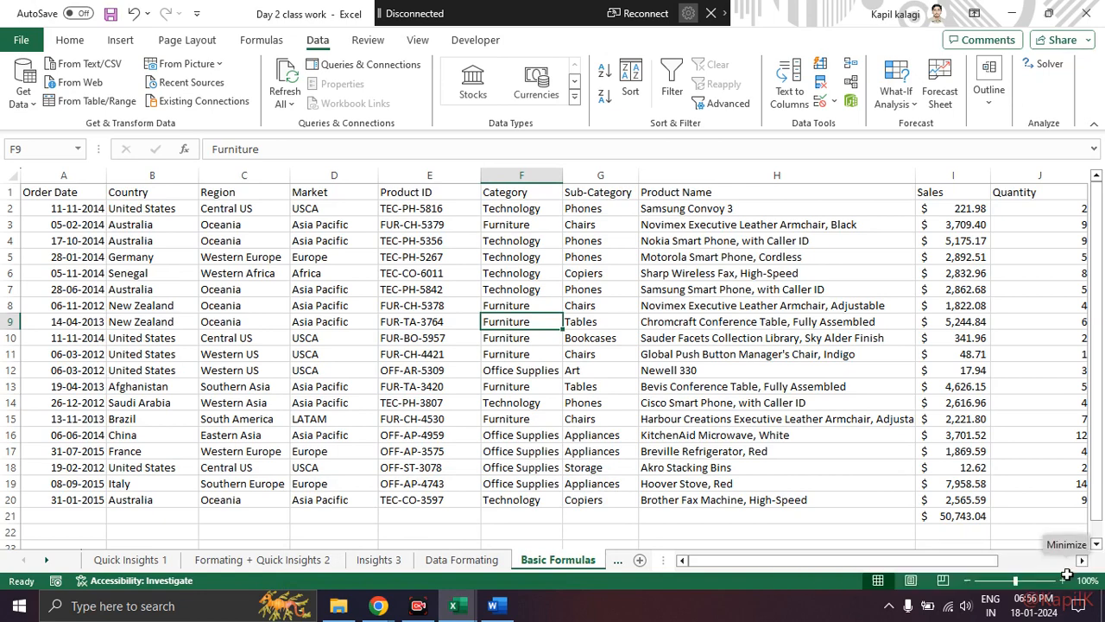
left_click(649, 14)
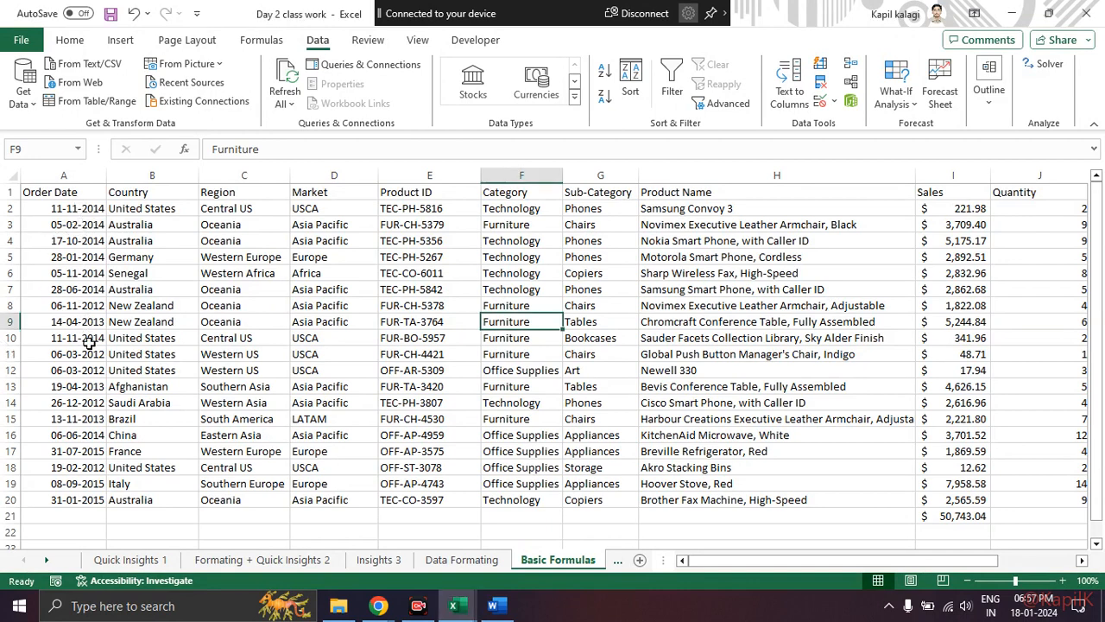
Step: Examine the Order Date, Country, Region and Market columns of the Basic Formulas sheet
left_click_drag(70, 202, 89, 386)
left_click_drag(138, 226, 165, 366)
left_click(254, 270)
left_click_drag(146, 184, 293, 403)
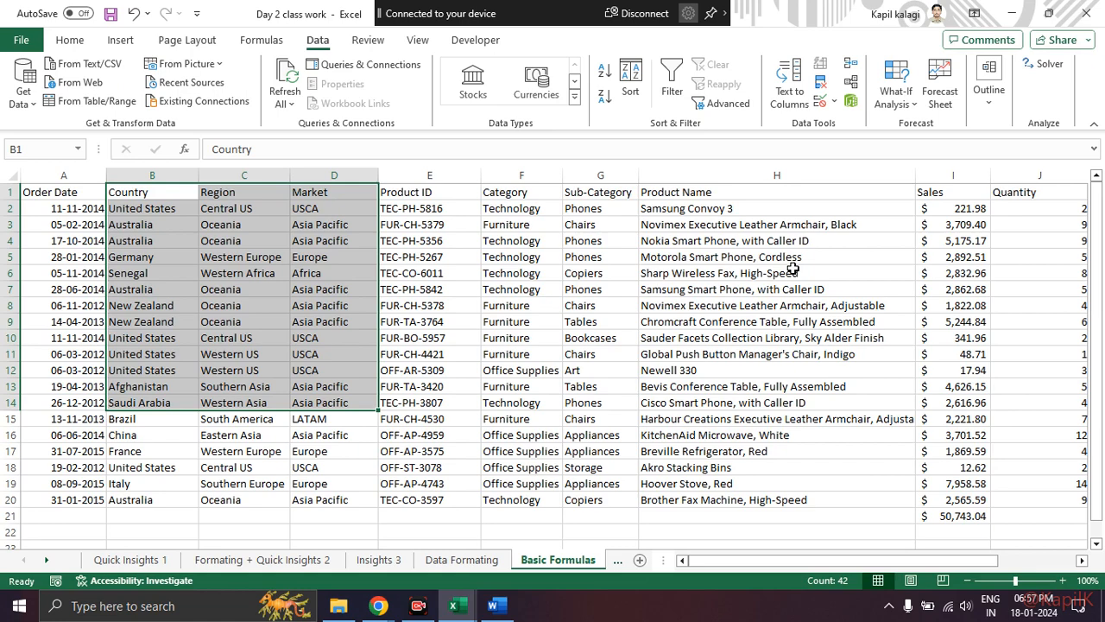
left_click(485, 335)
left_click_drag(765, 564, 734, 561)
left_click(246, 195)
left_click_drag(248, 200, 259, 479)
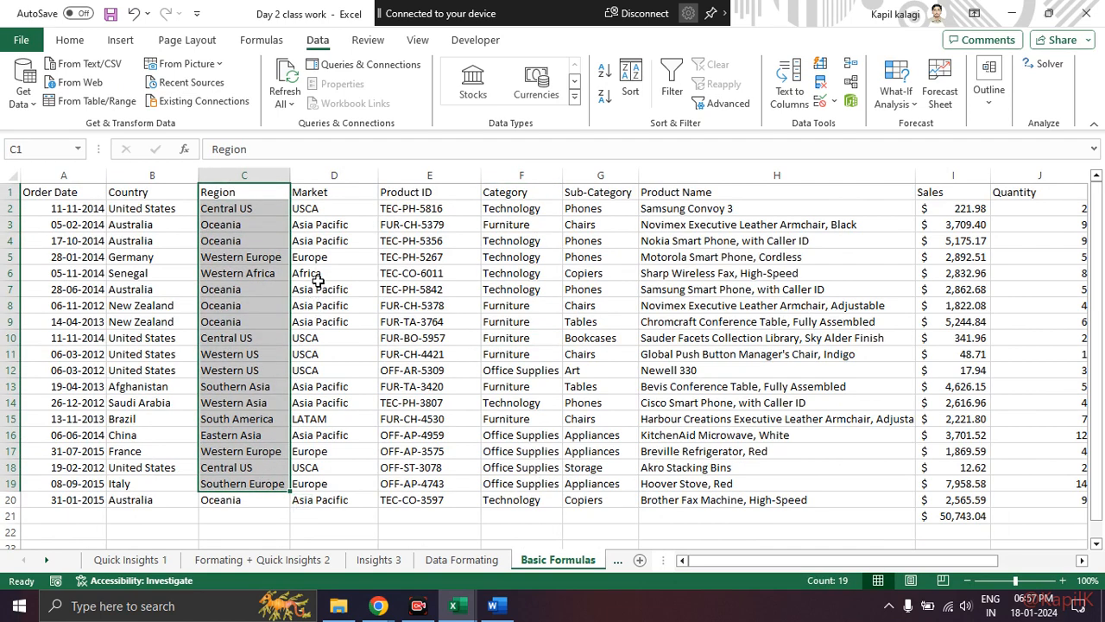
left_click_drag(341, 195, 342, 484)
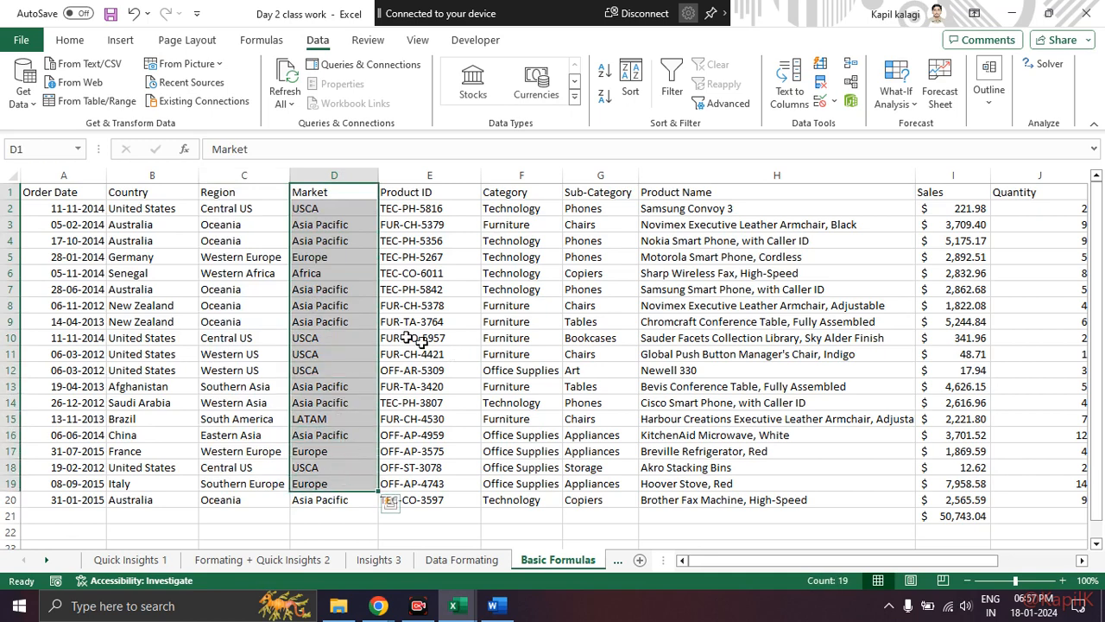
left_click(353, 208)
left_click_drag(341, 225, 315, 419)
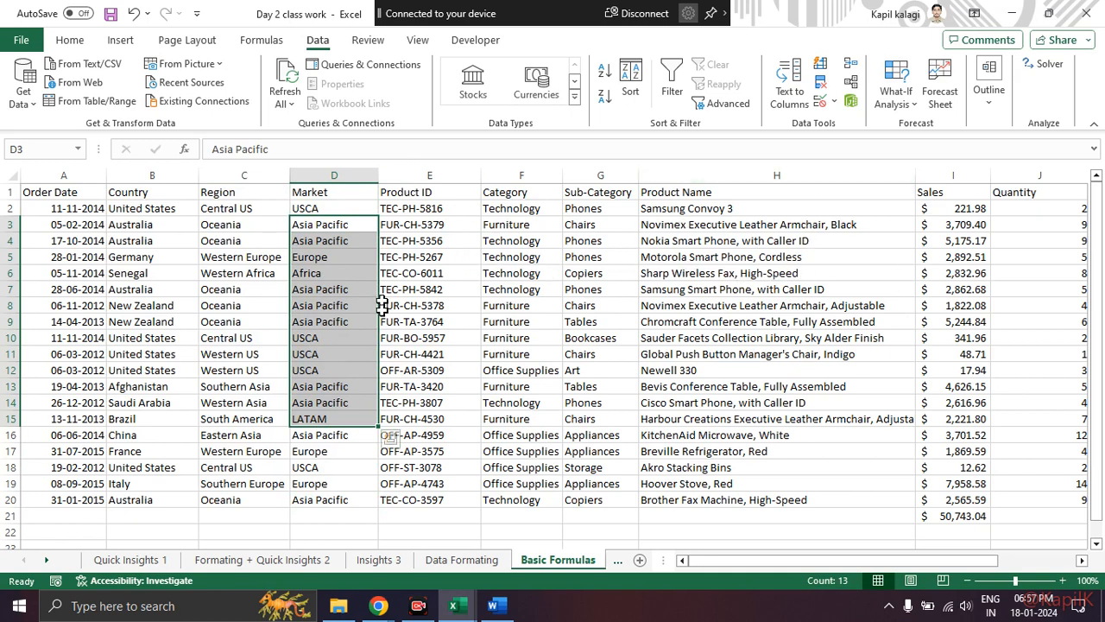
left_click(341, 225)
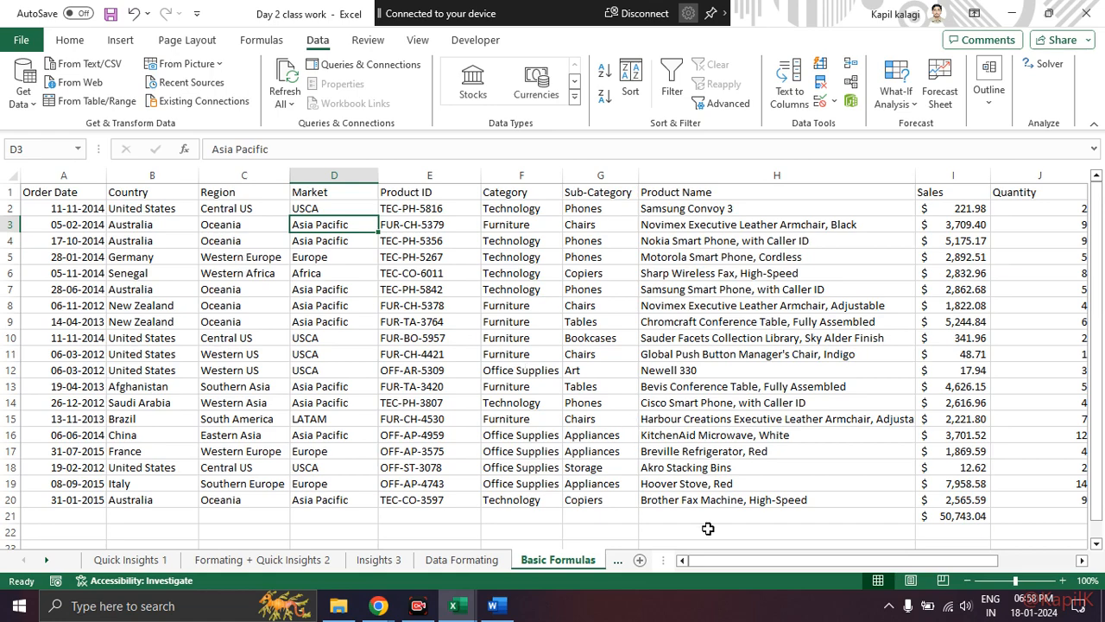
Step: Clear the total in cell I21 below the Sales column
left_click_drag(713, 561, 762, 569)
scroll(728, 441, "down", 1)
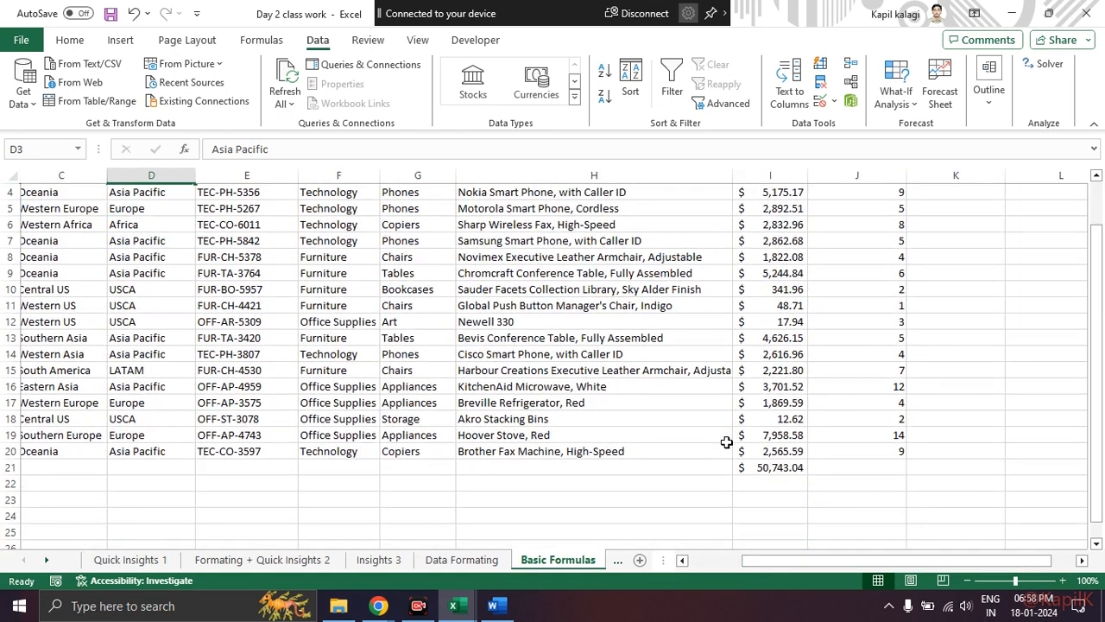
left_click(771, 467)
key("Delete")
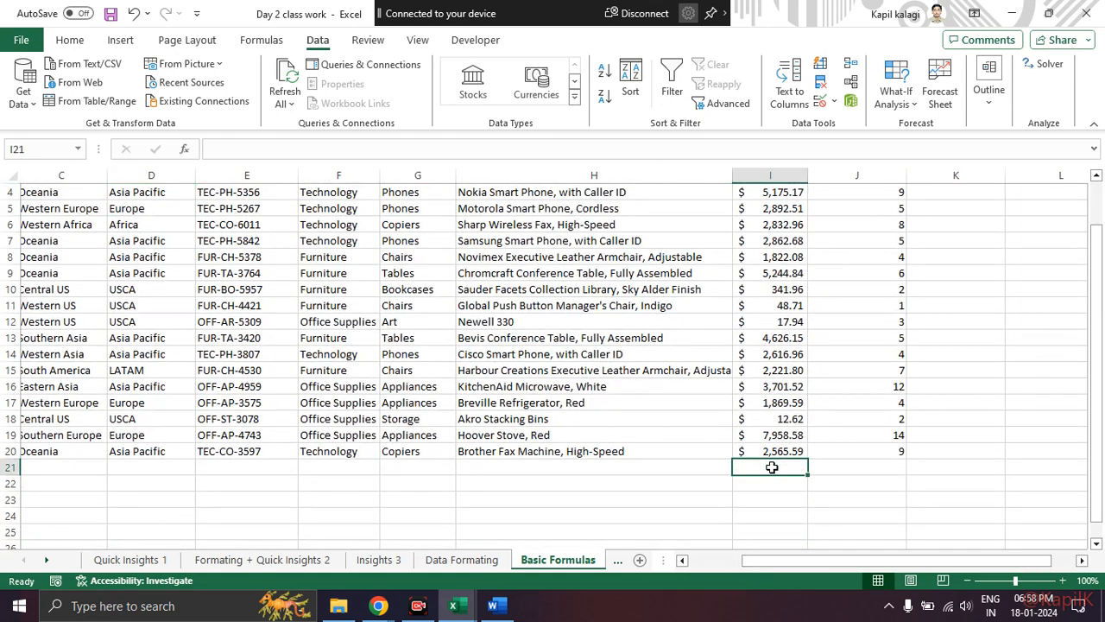
scroll(771, 467, "up", 1)
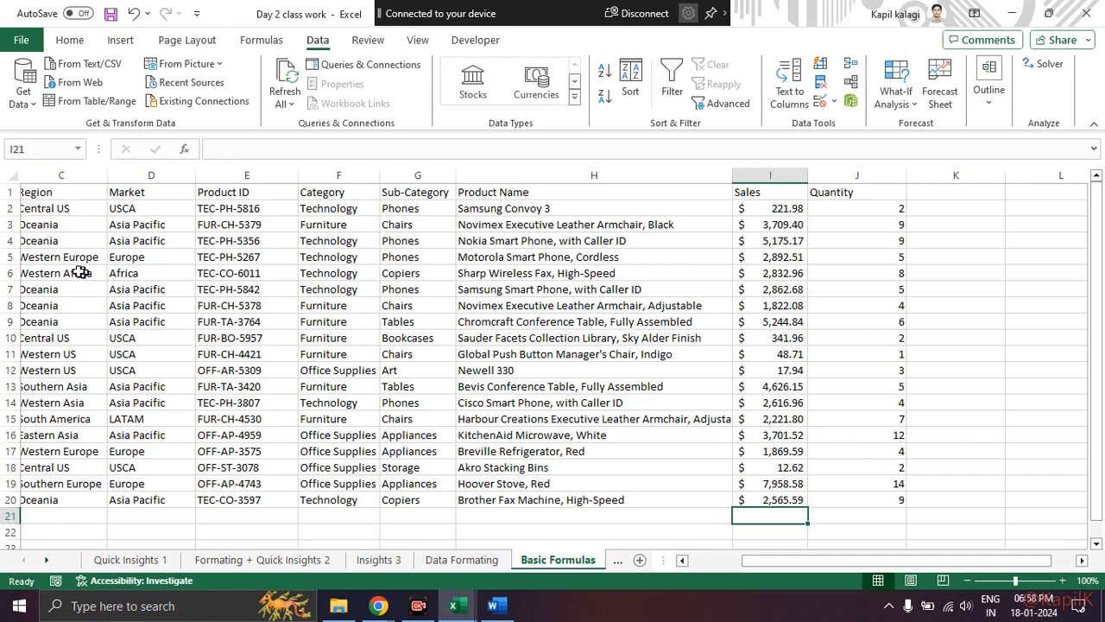
Step: Review the data table across to the Sales and Quantity columns, including the Sales values in rows 2 to 20
mouse_move(757, 562)
left_mouse_down()
mouse_move(648, 562)
mouse_move(773, 568)
left_mouse_up()
left_click(839, 467)
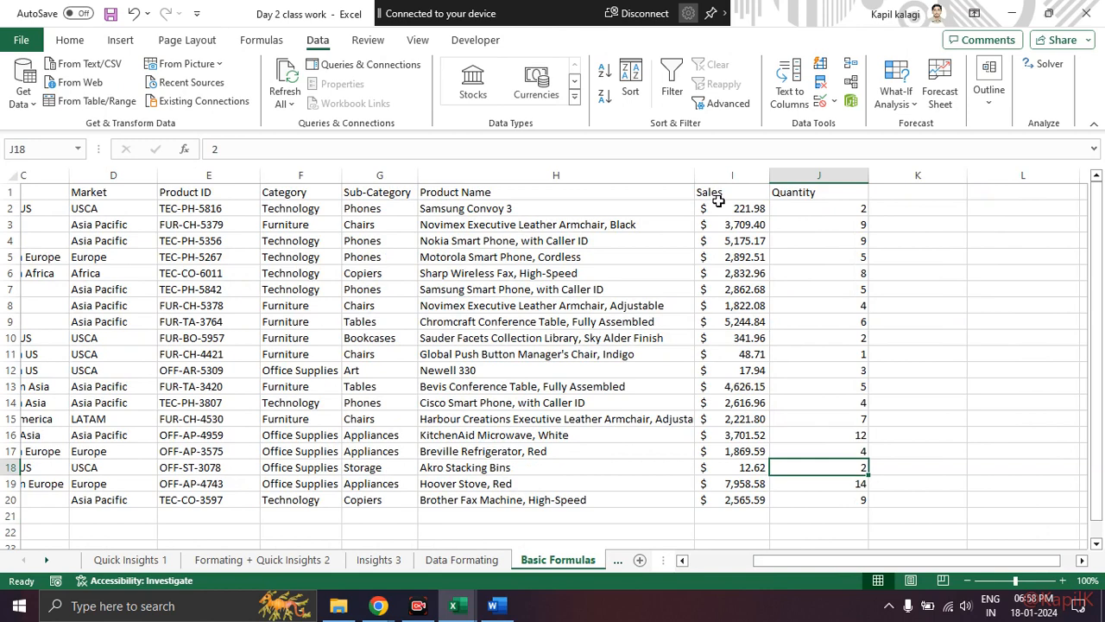
left_click_drag(842, 559, 779, 559)
left_click_drag(55, 190, 820, 383)
left_click(831, 446)
scroll(832, 445, "up", 2)
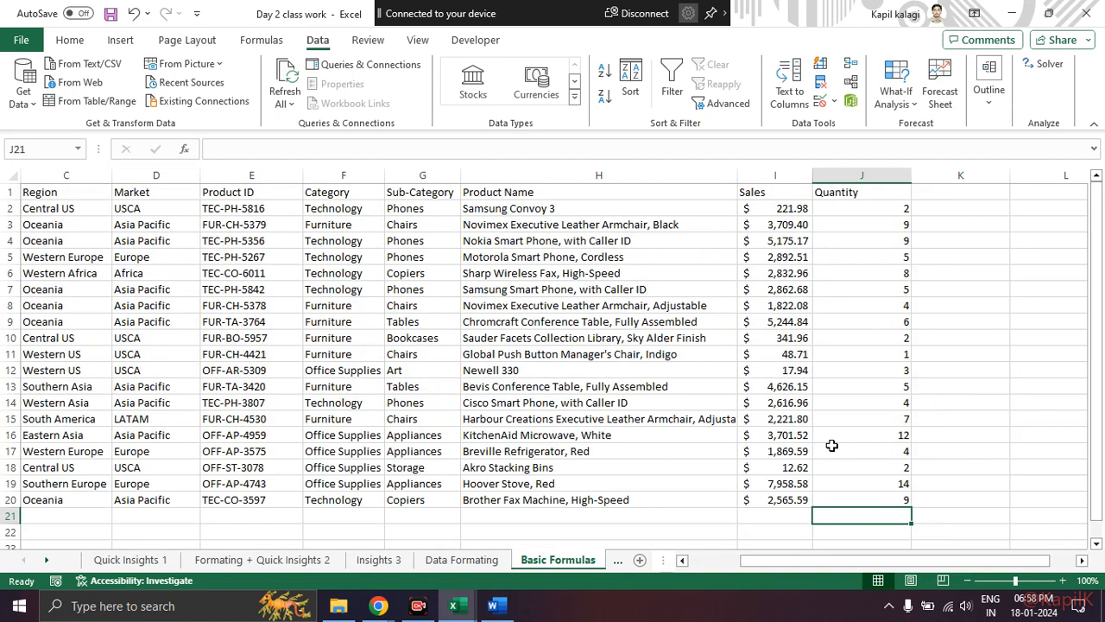
left_click_drag(777, 208, 771, 504)
left_click(771, 515)
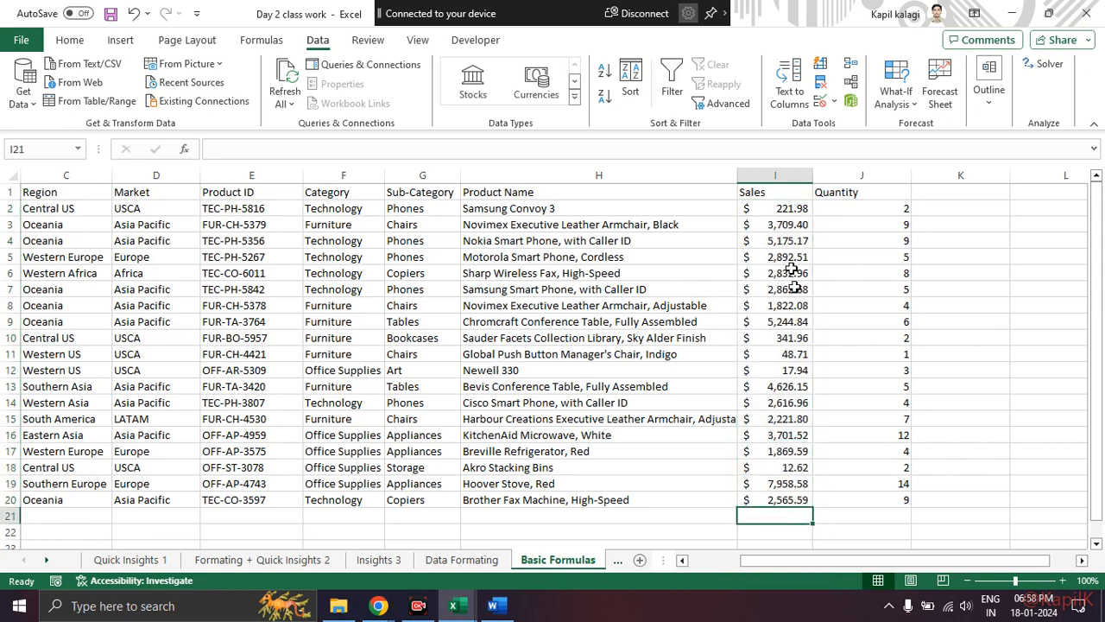
left_click_drag(782, 208, 773, 499)
left_click(779, 515)
type("=")
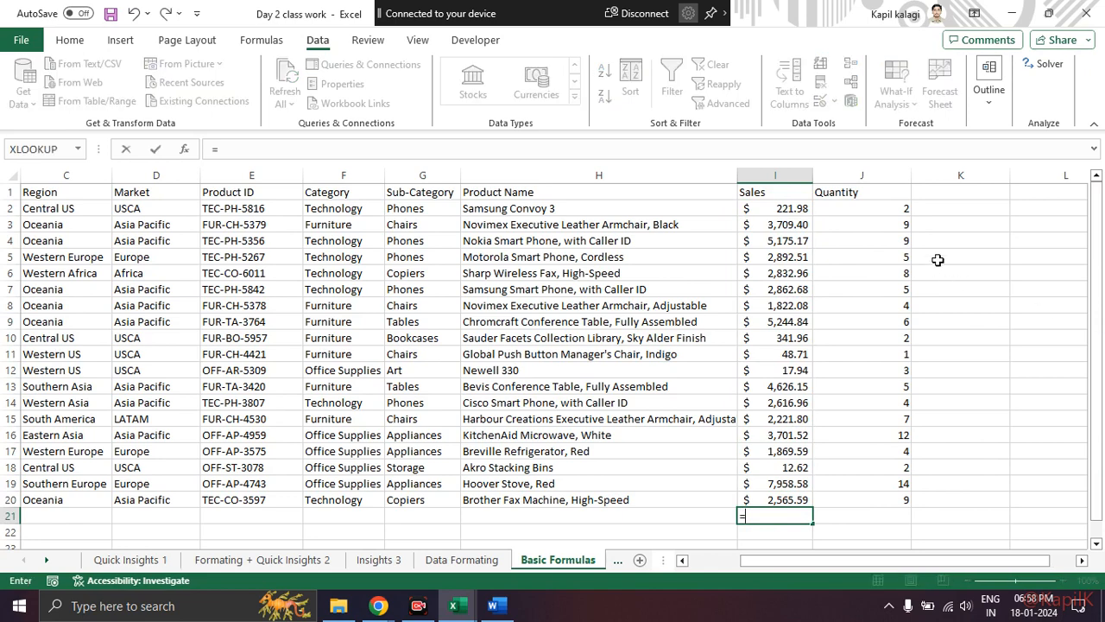
type("sum")
key("BackSpace")
key("BackSpace")
key("BackSpace")
key("BackSpace")
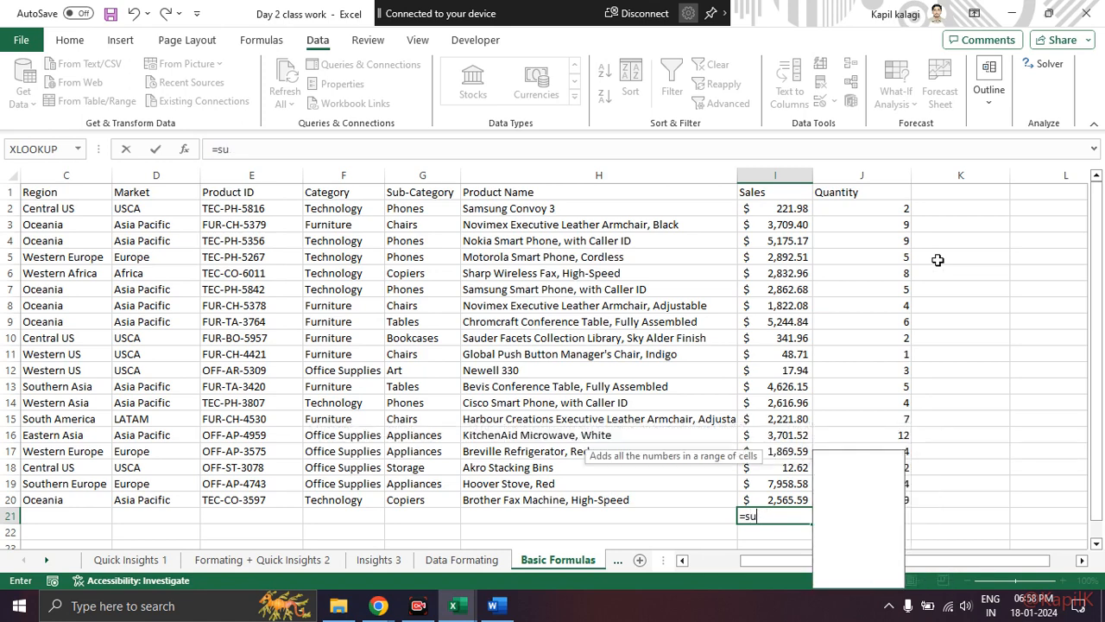
type("`")
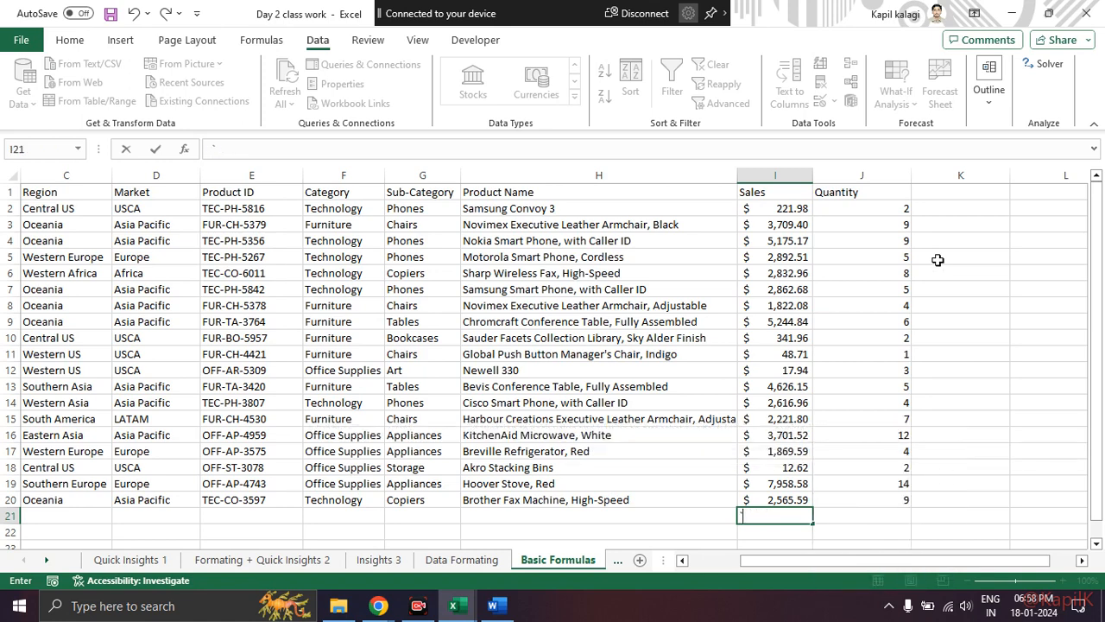
key("Escape")
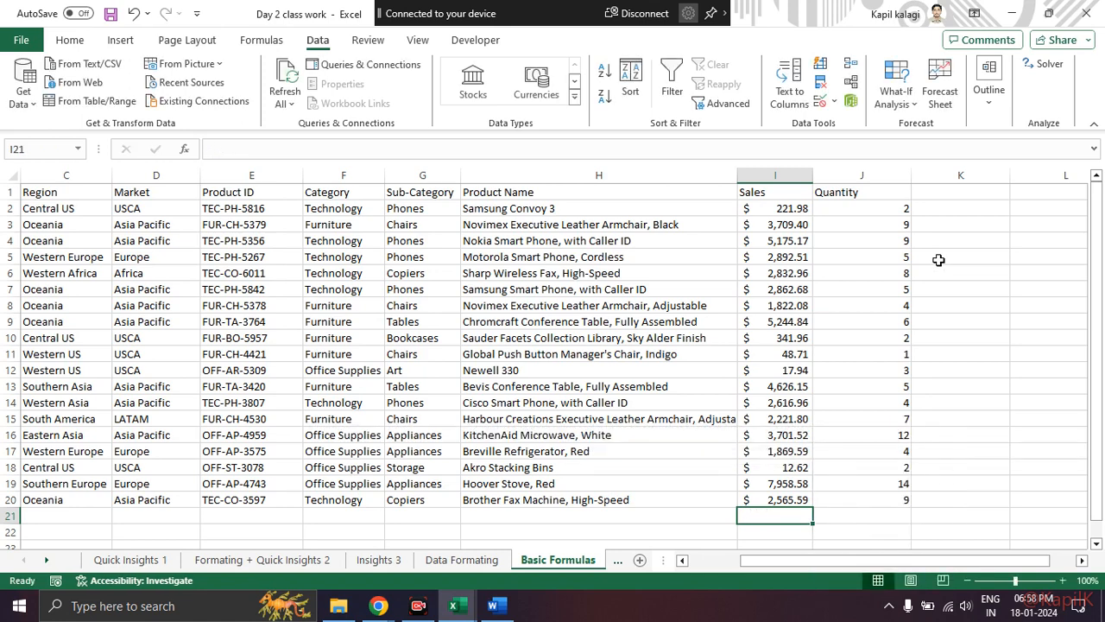
Step: Enter the formula =J2+J3 in cell K3 to add the first two Quantity values
left_click(972, 221)
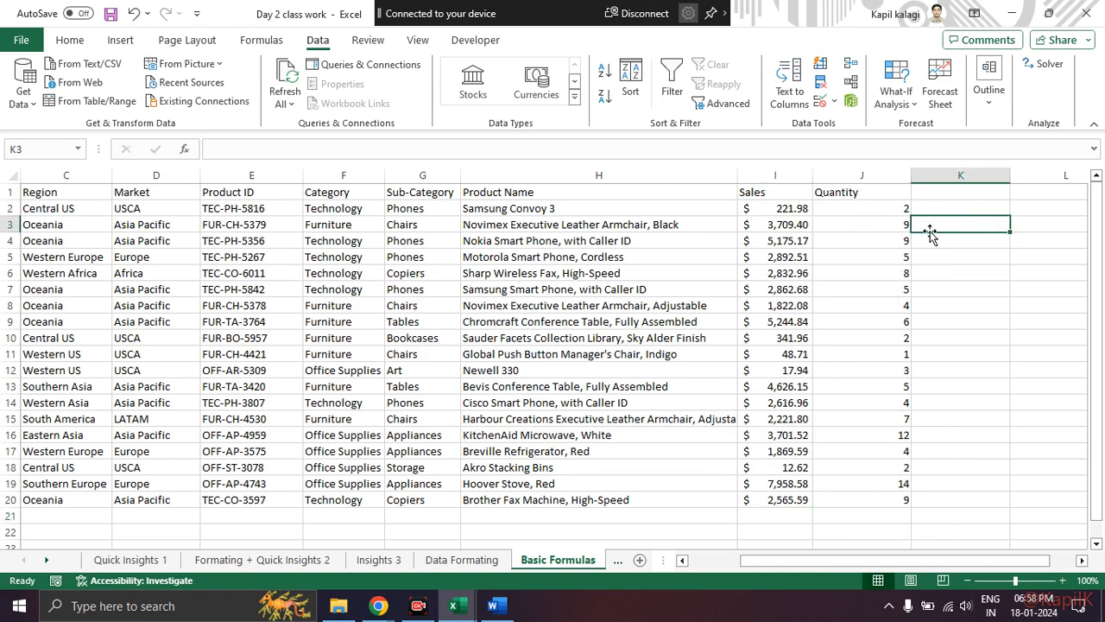
type("=")
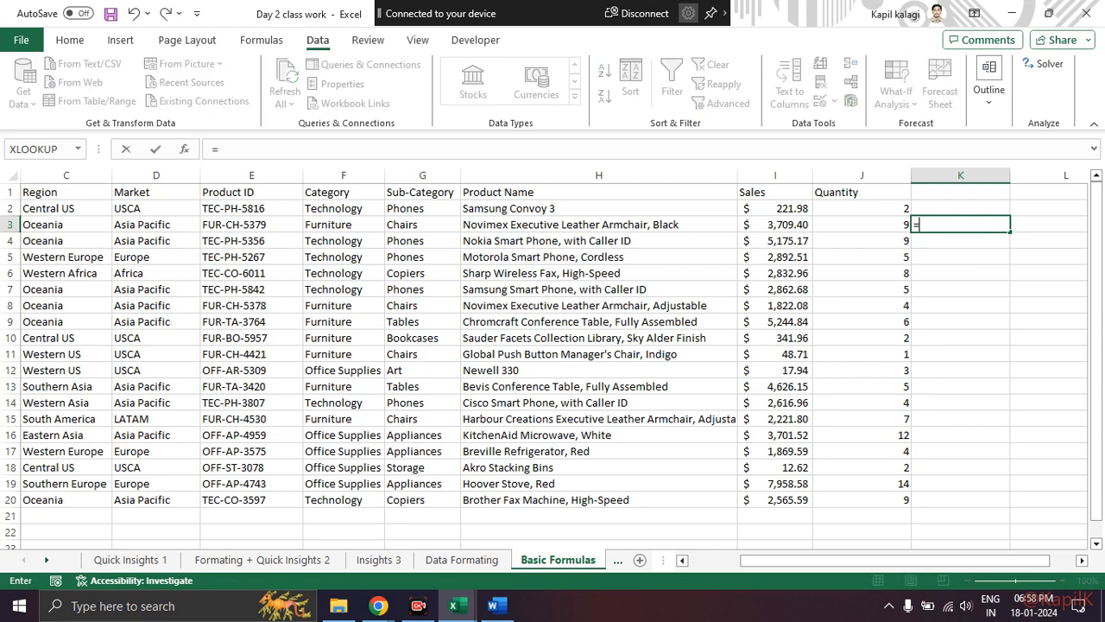
left_click(868, 209)
type("+")
left_click(881, 225)
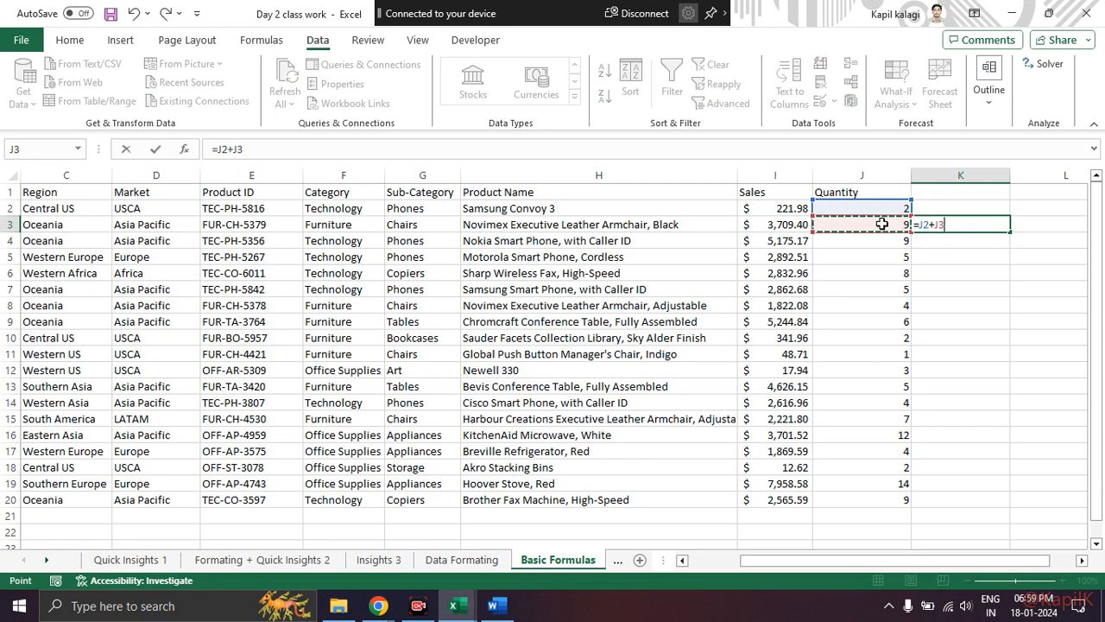
key("Return")
Step: Check the two Quantity cells used in the K3 formula, then clear cell K3
left_click(993, 225)
left_click(872, 224)
left_click(874, 212)
left_click(986, 226)
key("Delete")
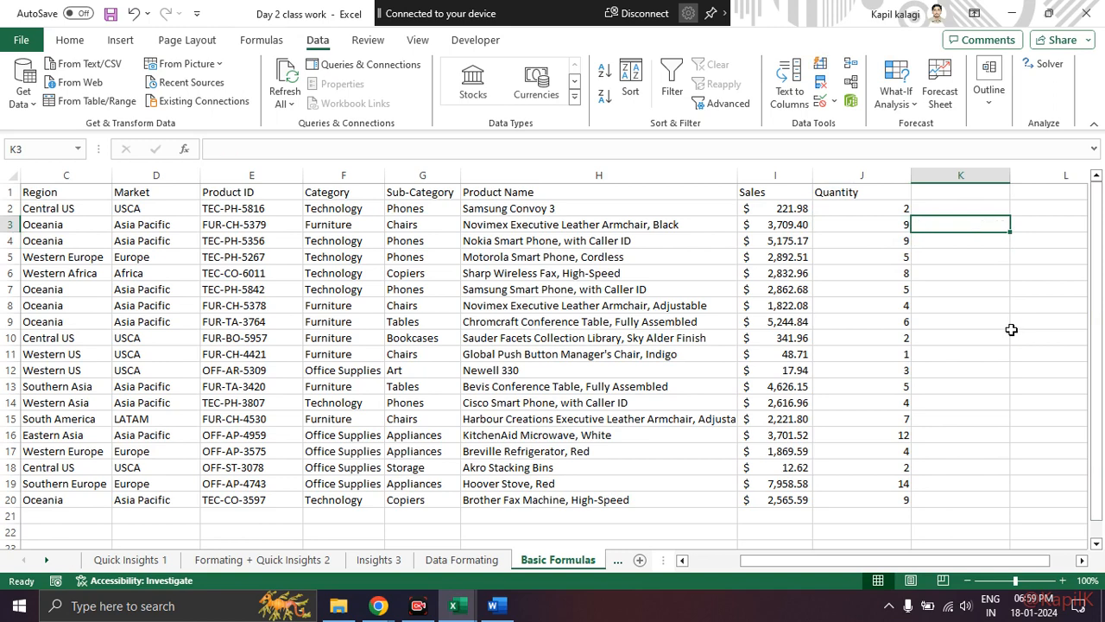
scroll(1011, 329, "down", 2)
left_click(781, 423)
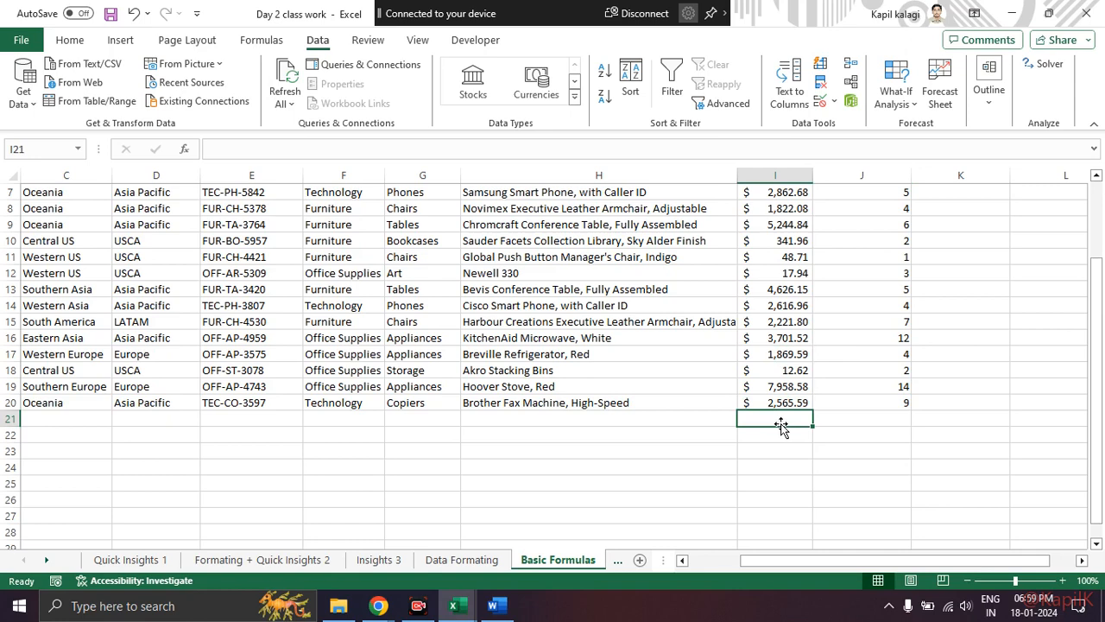
scroll(781, 425, "up", 2)
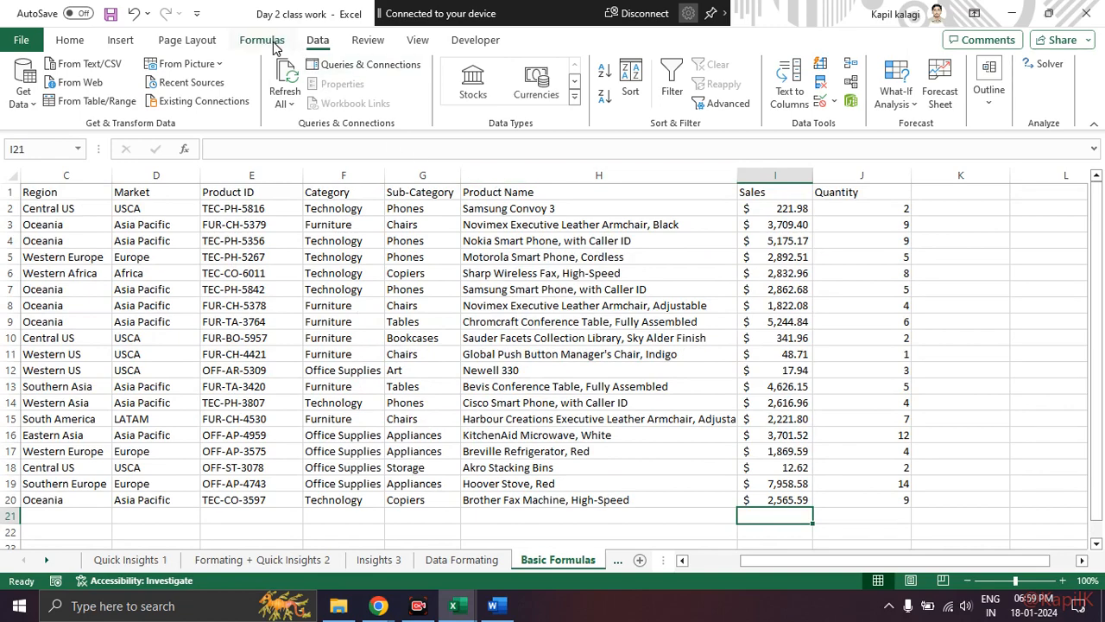
scroll(771, 442, "down", 2)
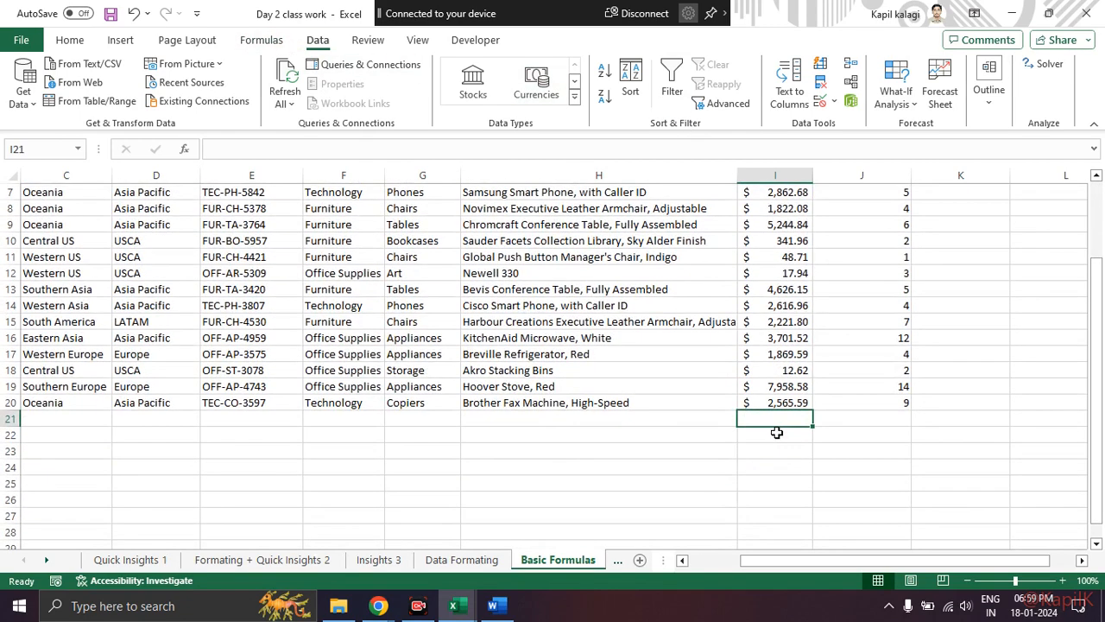
scroll(777, 433, "up", 2)
scroll(758, 368, "down", 2)
left_click(783, 500)
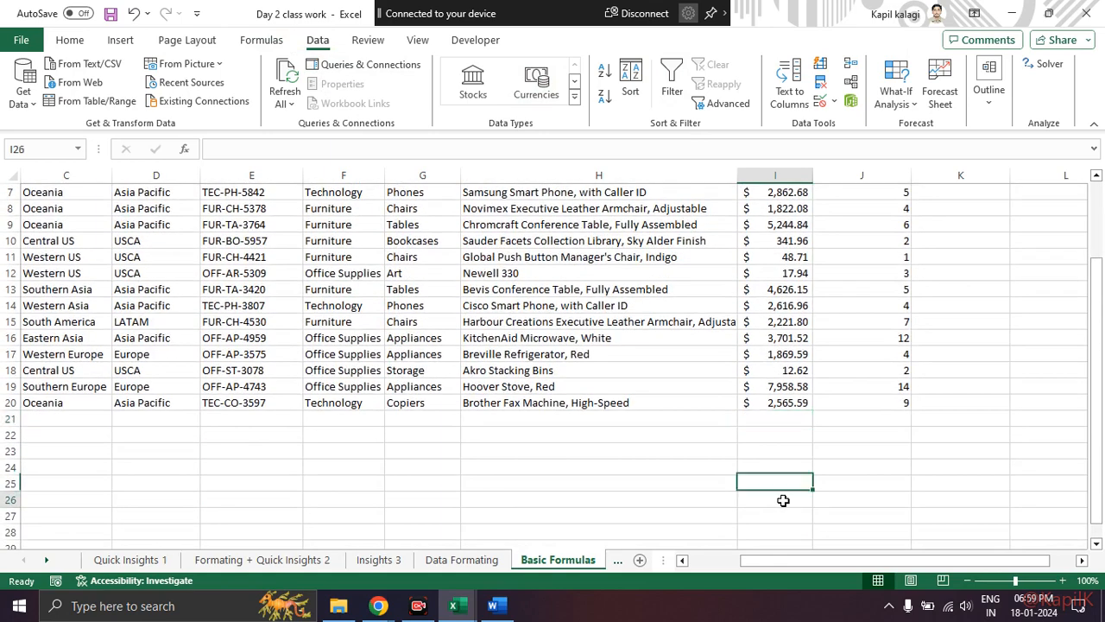
scroll(783, 500, "up", 2)
Step: Insert an AutoSum total of I2:I20 in cell I21 below the Sales column and check its formula
left_click(771, 512)
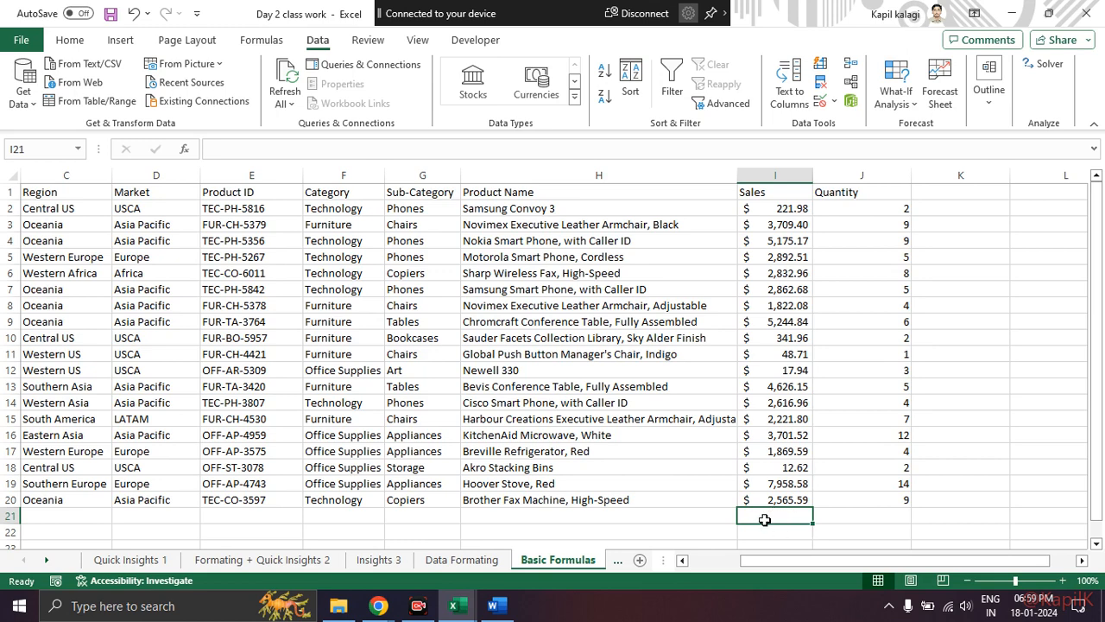
left_click(259, 43)
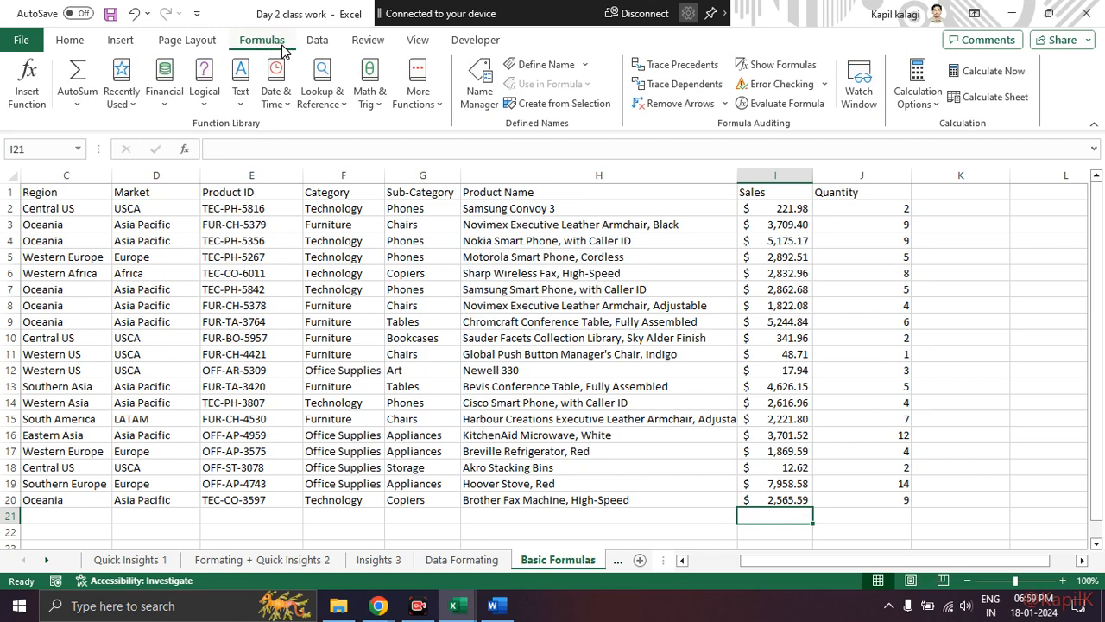
key("ctrl+2")
mouse_move(284, 25)
left_mouse_down()
mouse_move(231, 36)
mouse_move(310, 47)
mouse_move(269, 29)
left_mouse_up()
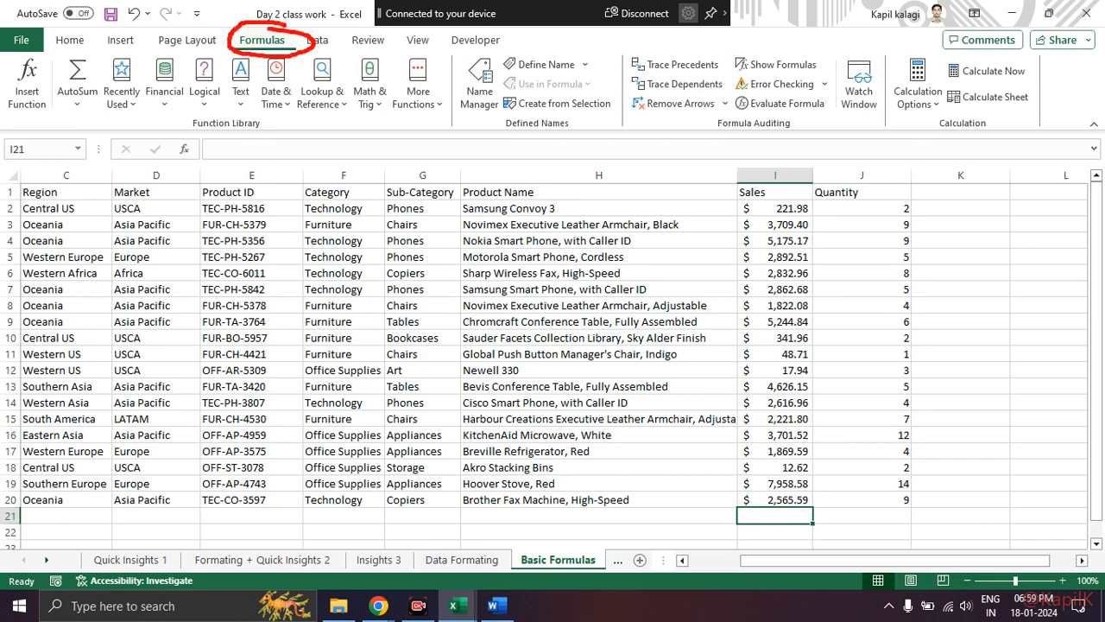
mouse_move(104, 53)
left_mouse_down()
mouse_move(68, 54)
mouse_move(58, 109)
mouse_move(103, 57)
mouse_move(240, 54)
mouse_move(120, 60)
mouse_move(126, 87)
left_mouse_up()
key("Escape")
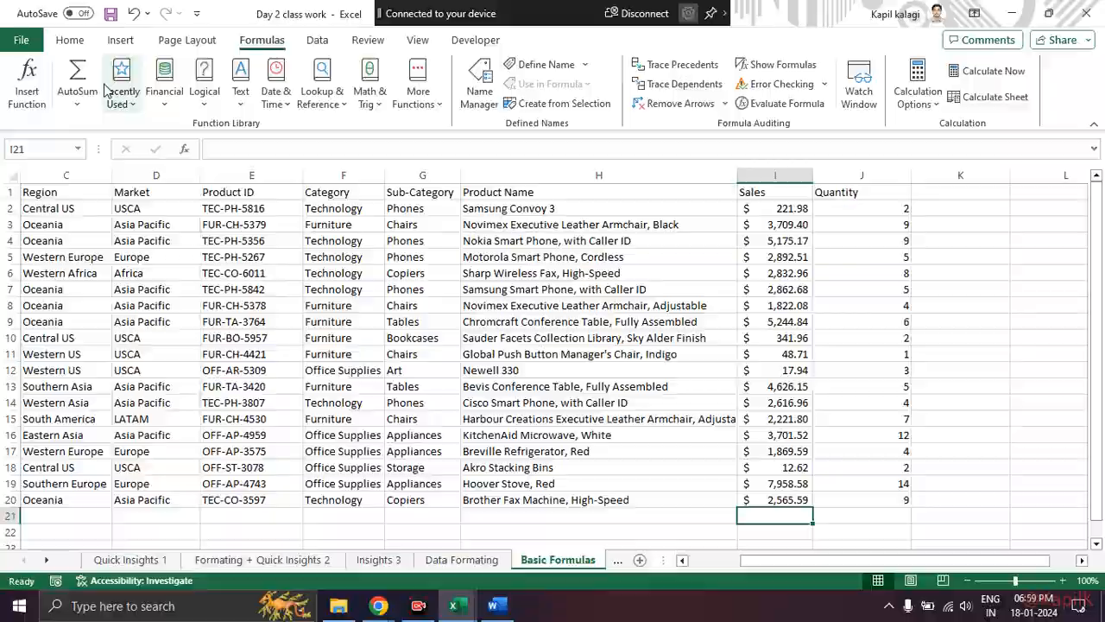
key("ctrl+1")
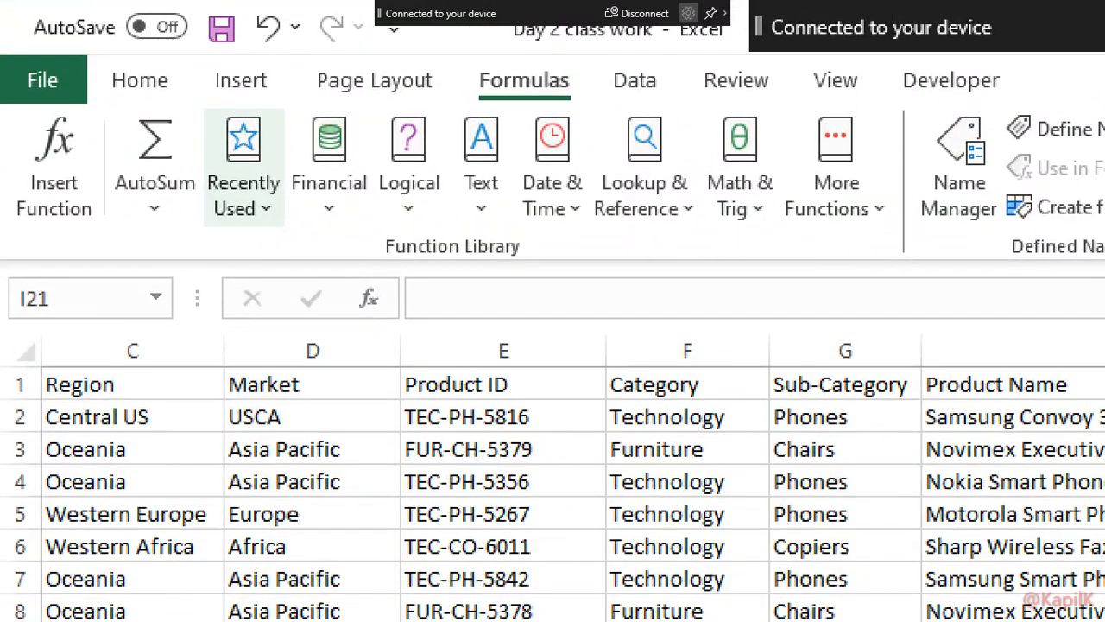
key("Escape")
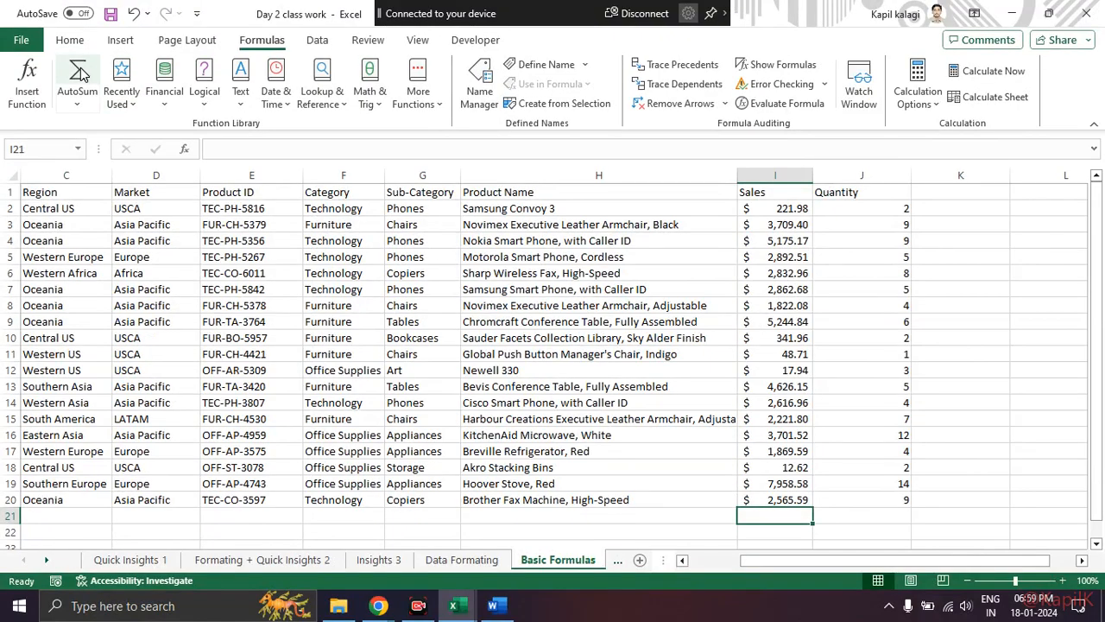
left_click(78, 73)
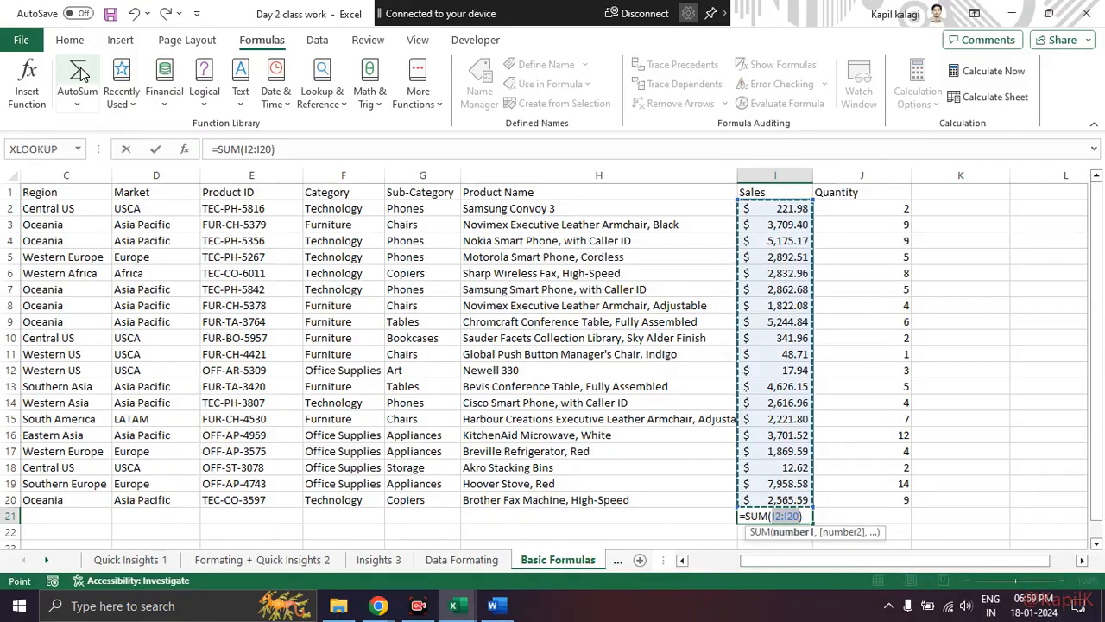
key("ctrl+1")
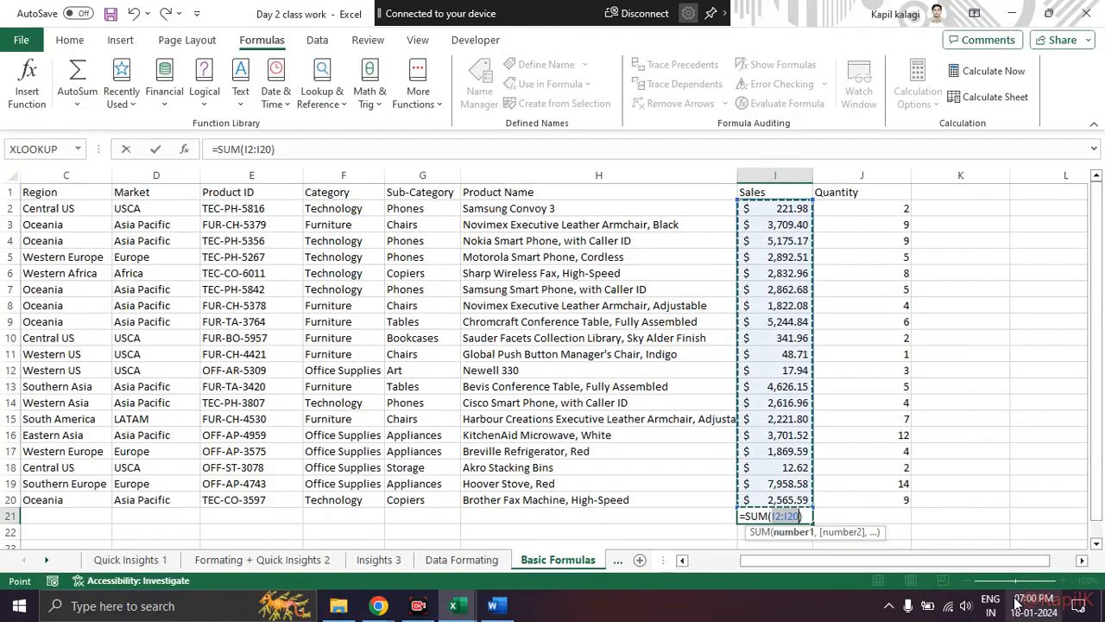
key("F9")
key("Return")
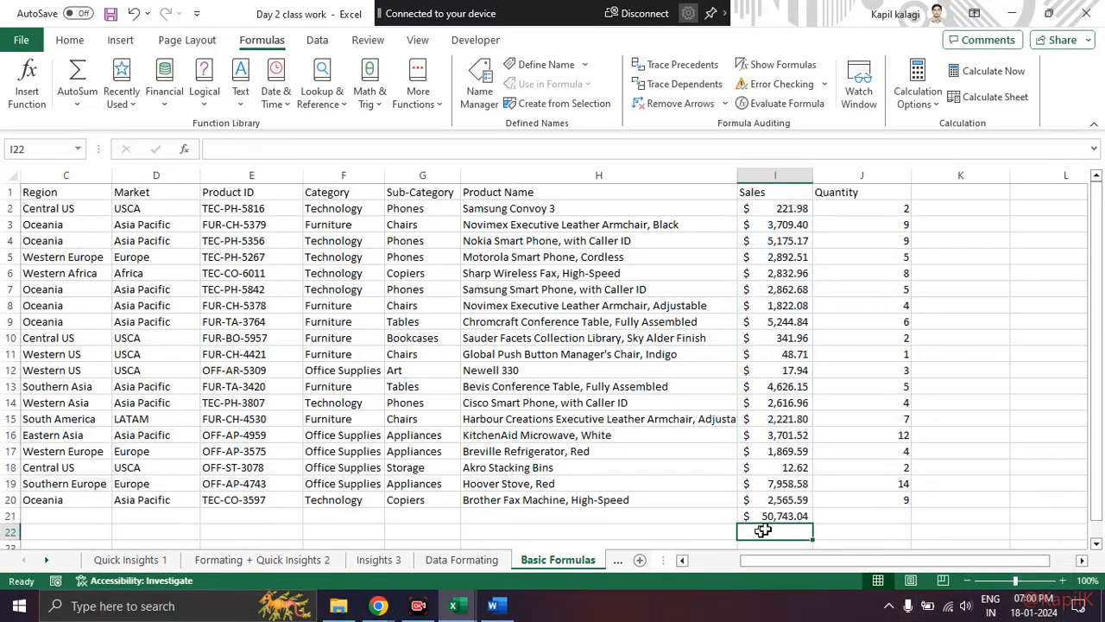
left_click(786, 515)
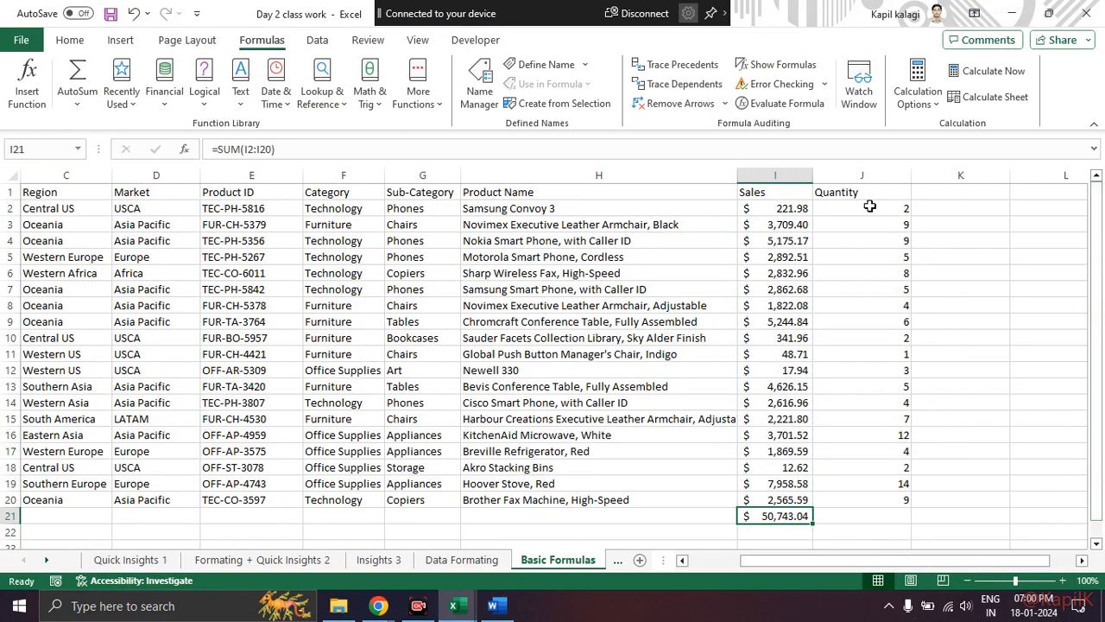
Step: Try entering =sum without a range in cell J21 below the Quantity column
left_click_drag(870, 208, 871, 289)
left_click(884, 516)
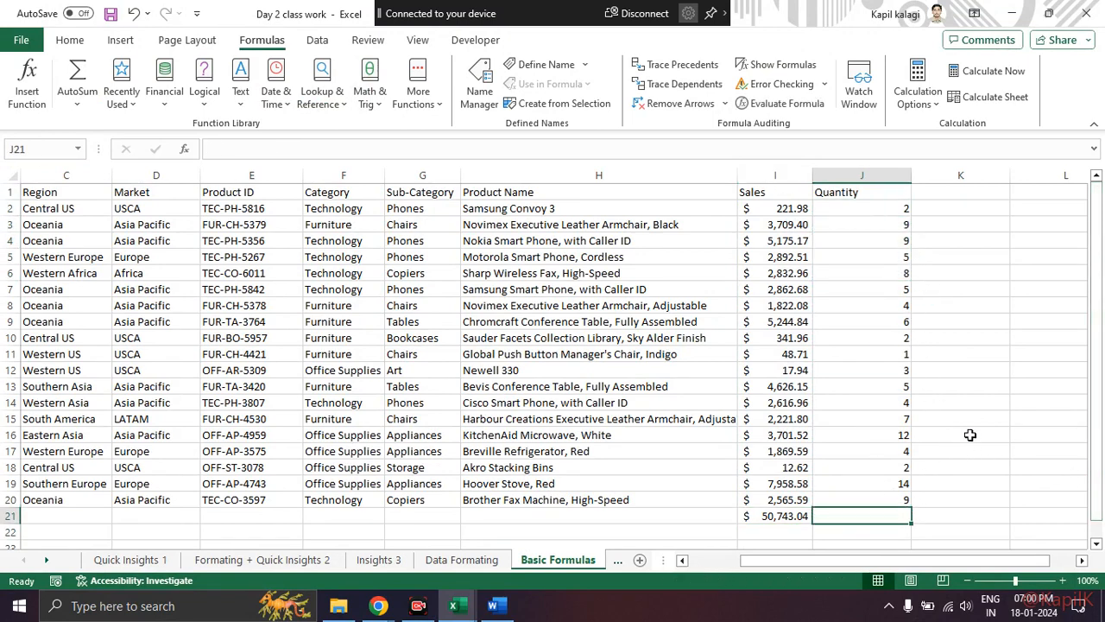
type("=")
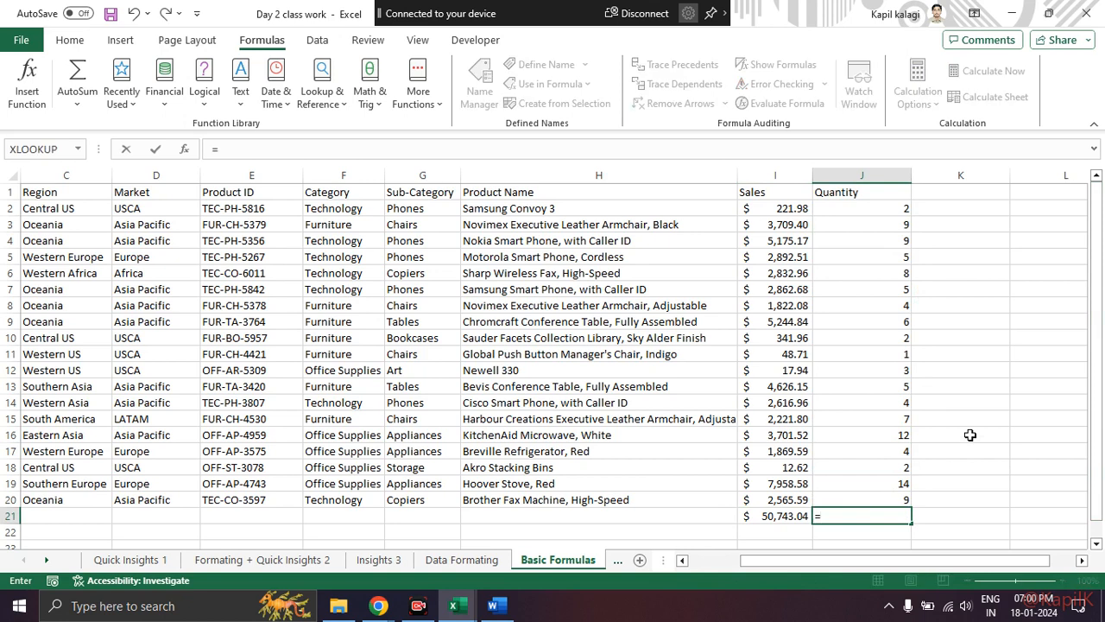
type("sum")
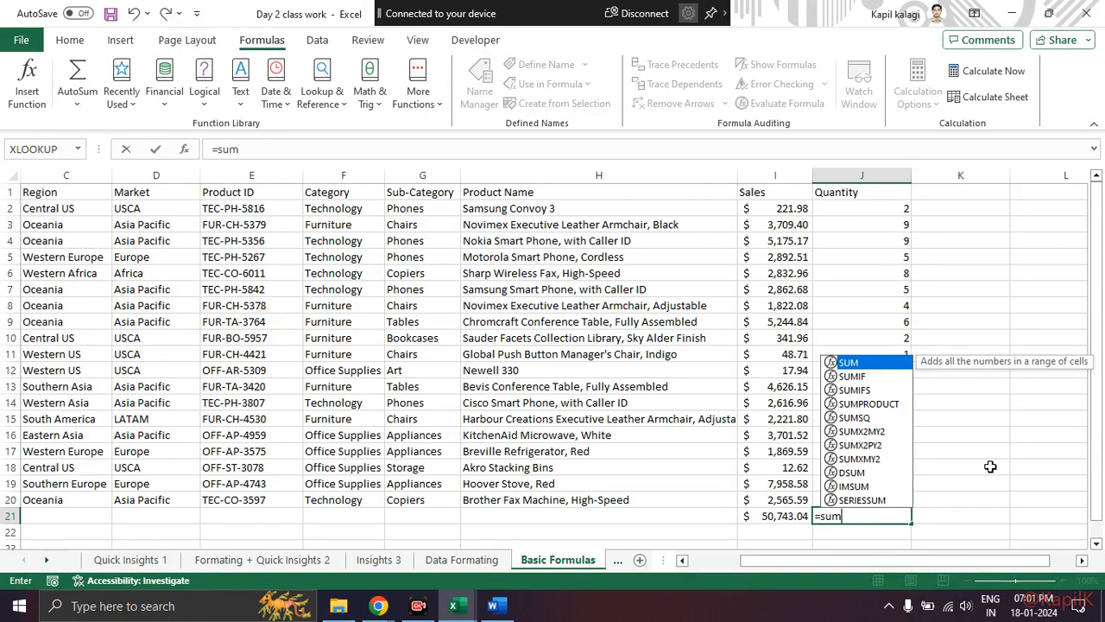
key("Return")
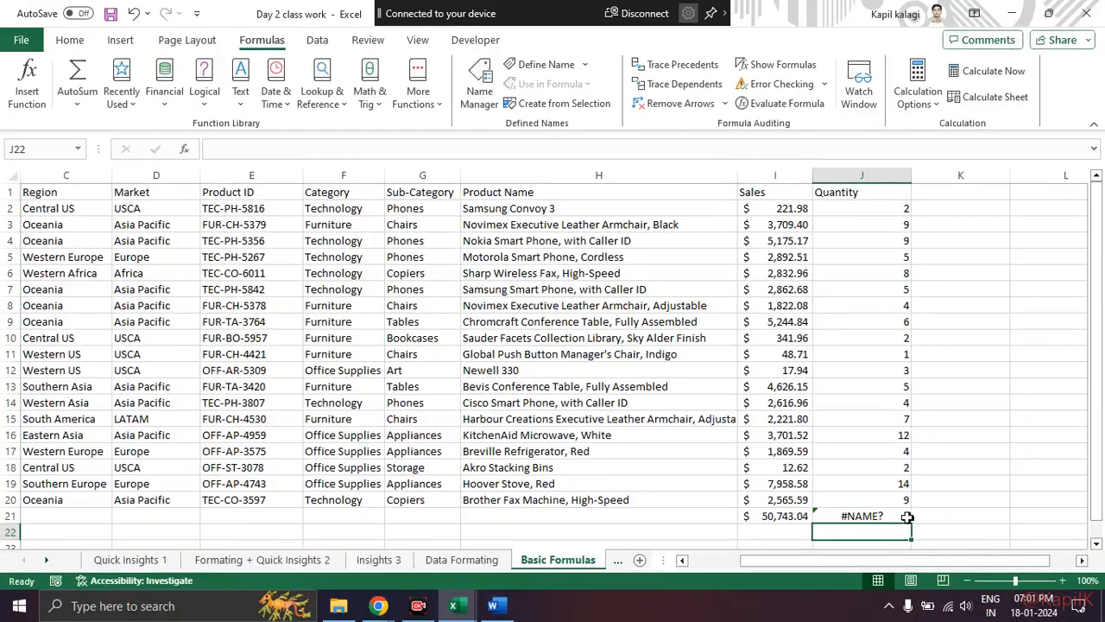
Step: Replace the entry in cell J21 with =SUM(J2:J20) to total the Quantity column
left_click(898, 511)
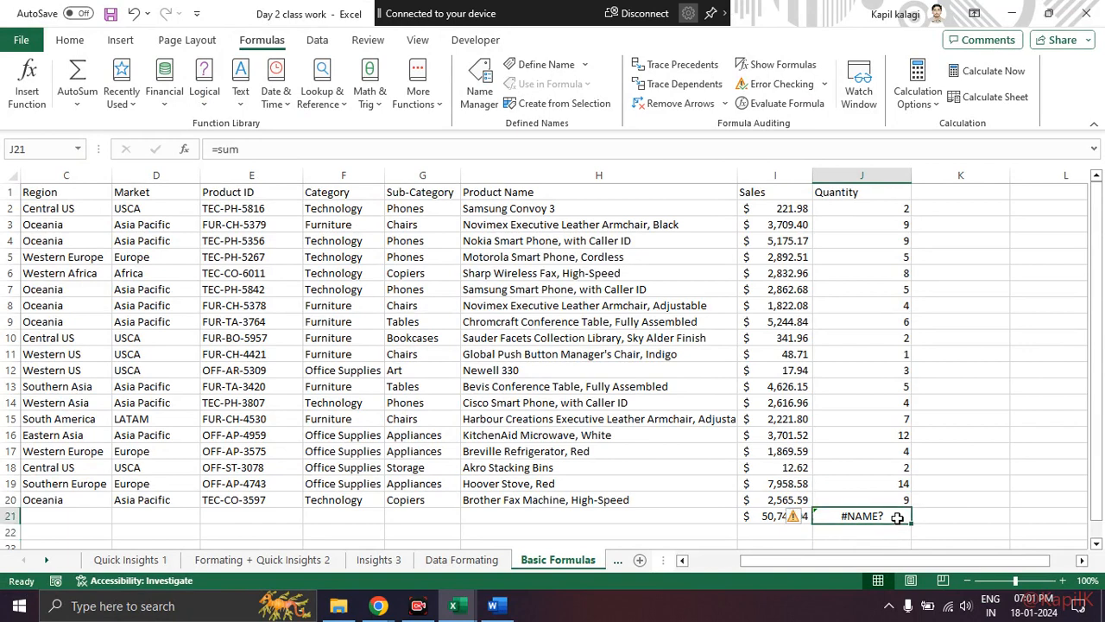
key("BackSpace")
type("=")
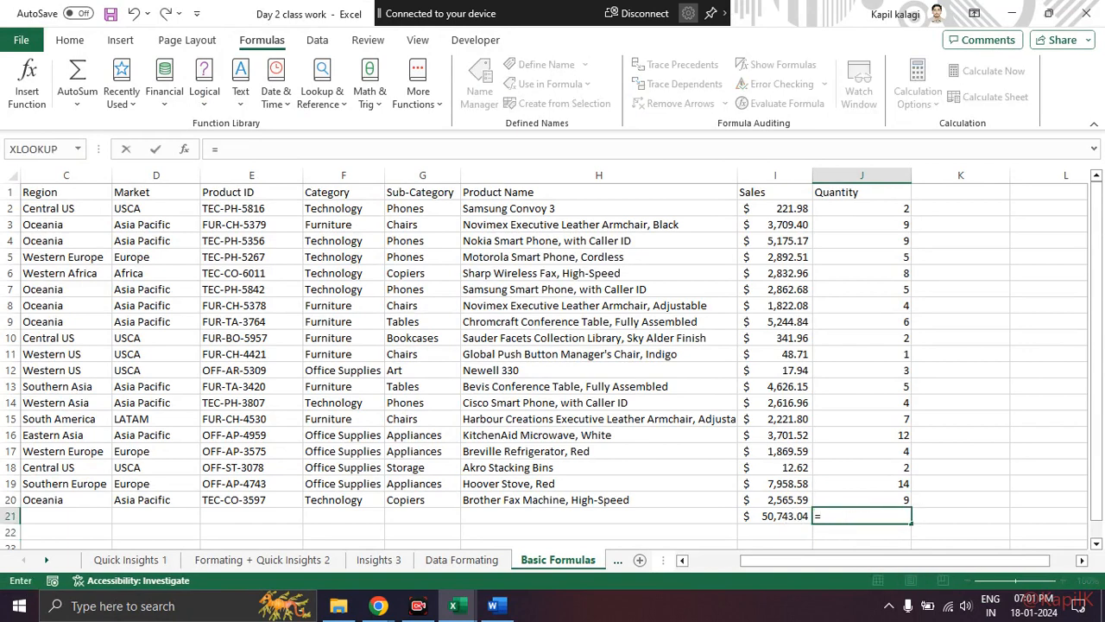
type("sum")
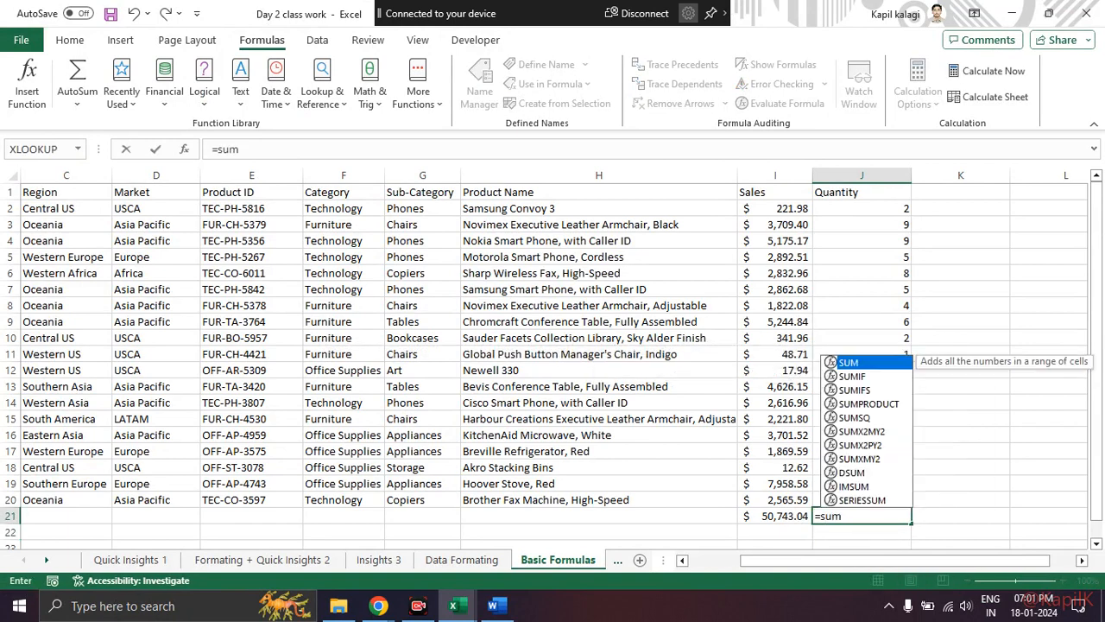
key("Tab")
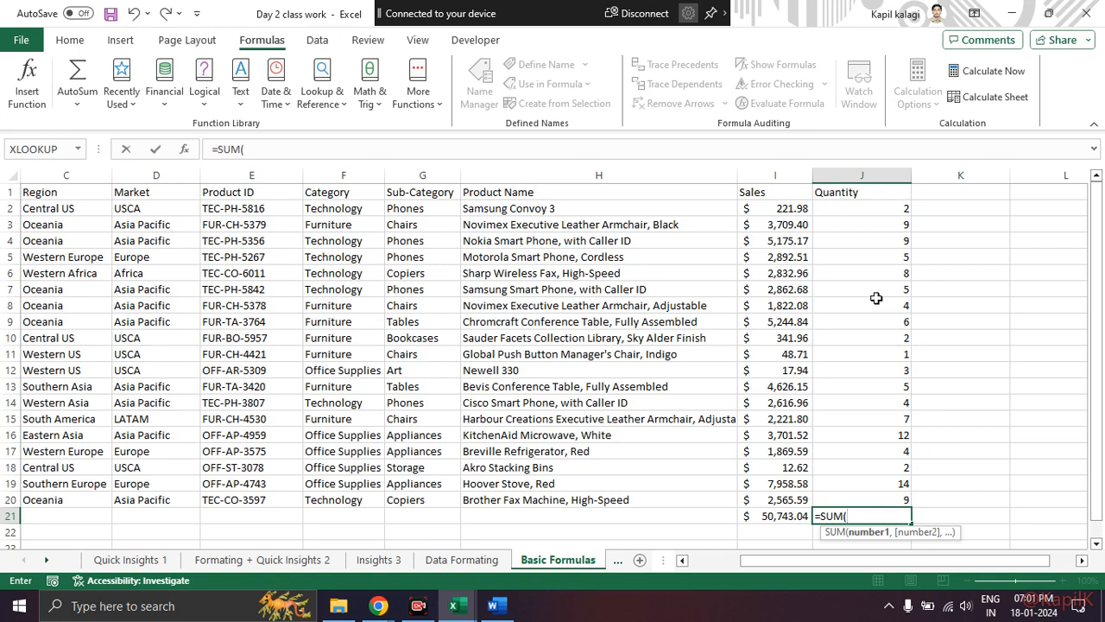
left_click_drag(867, 209, 859, 507)
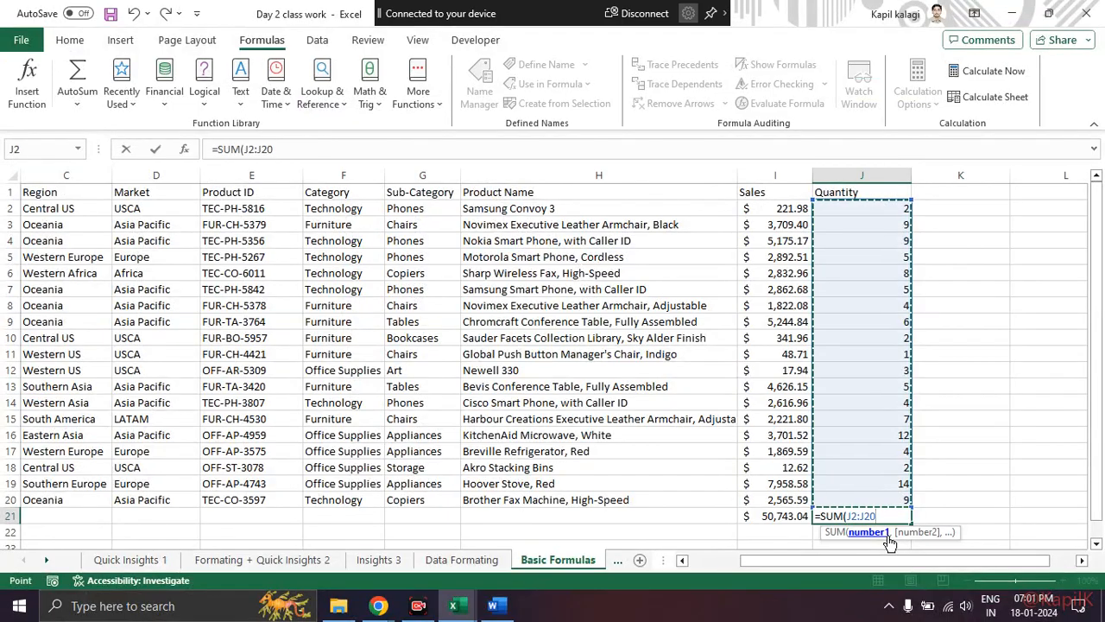
type(")")
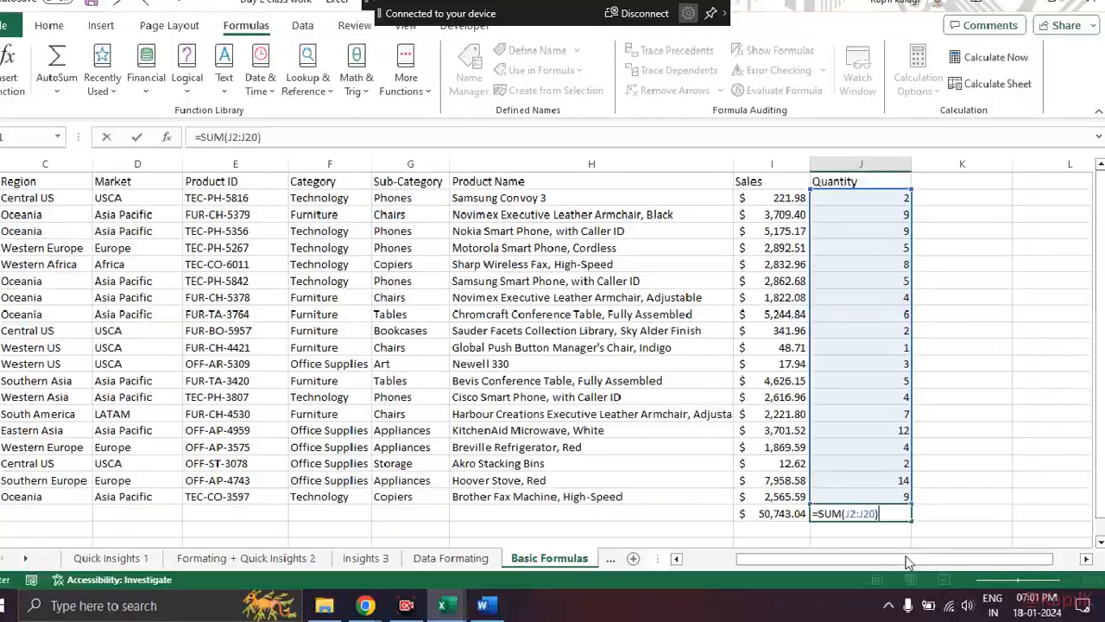
key("Return")
key("Up")
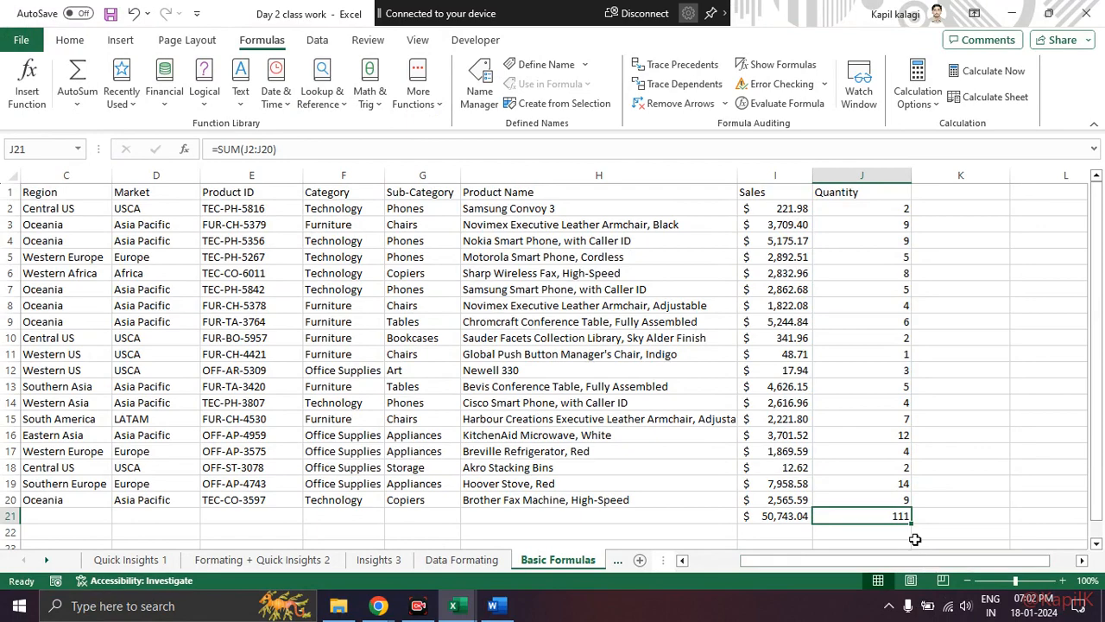
Step: Select the Sales values in I4:I8 and check their average, count and sum without a formula
scroll(875, 437, "down", 1)
scroll(848, 362, "up", 1)
left_click(784, 208)
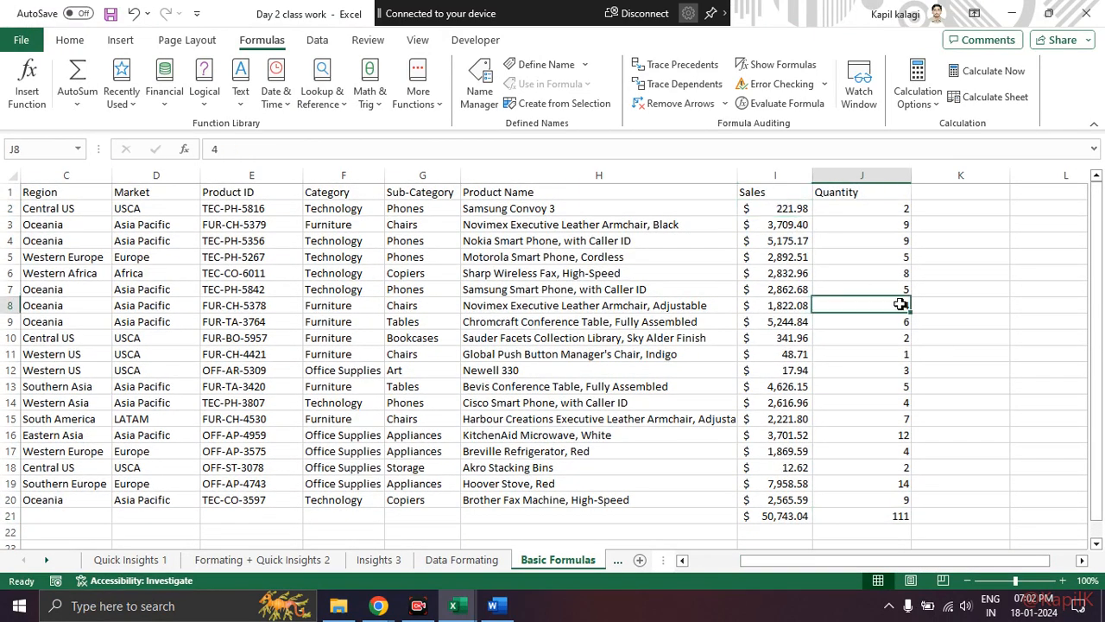
left_click_drag(787, 247, 782, 313)
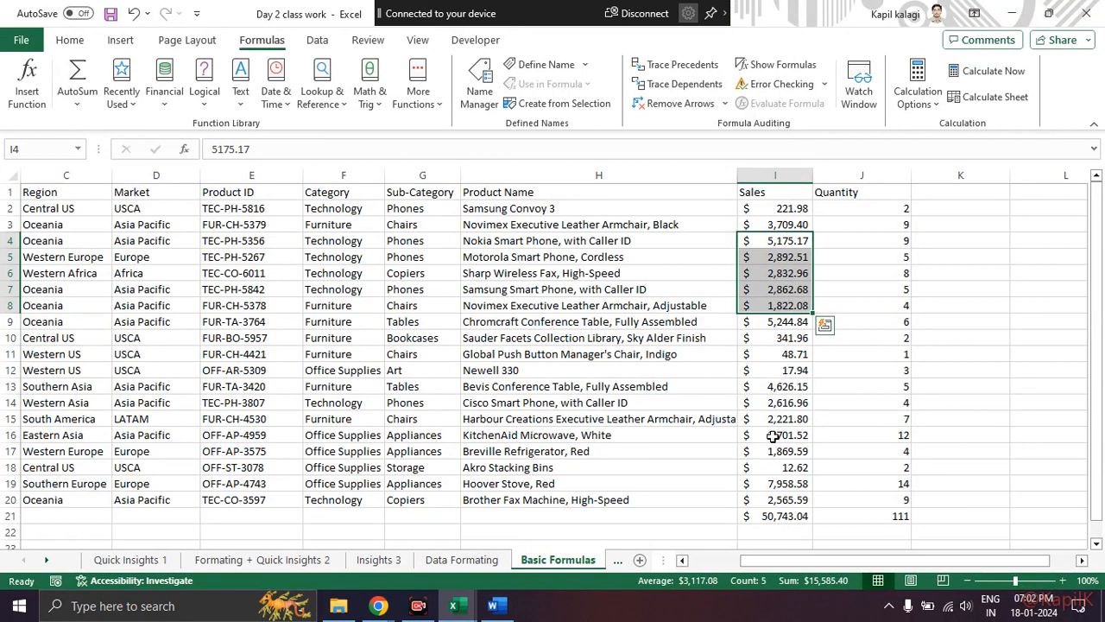
mouse_move(798, 565)
left_mouse_down()
mouse_move(668, 560)
mouse_move(687, 620)
mouse_move(866, 596)
mouse_move(788, 555)
mouse_move(731, 553)
left_mouse_up()
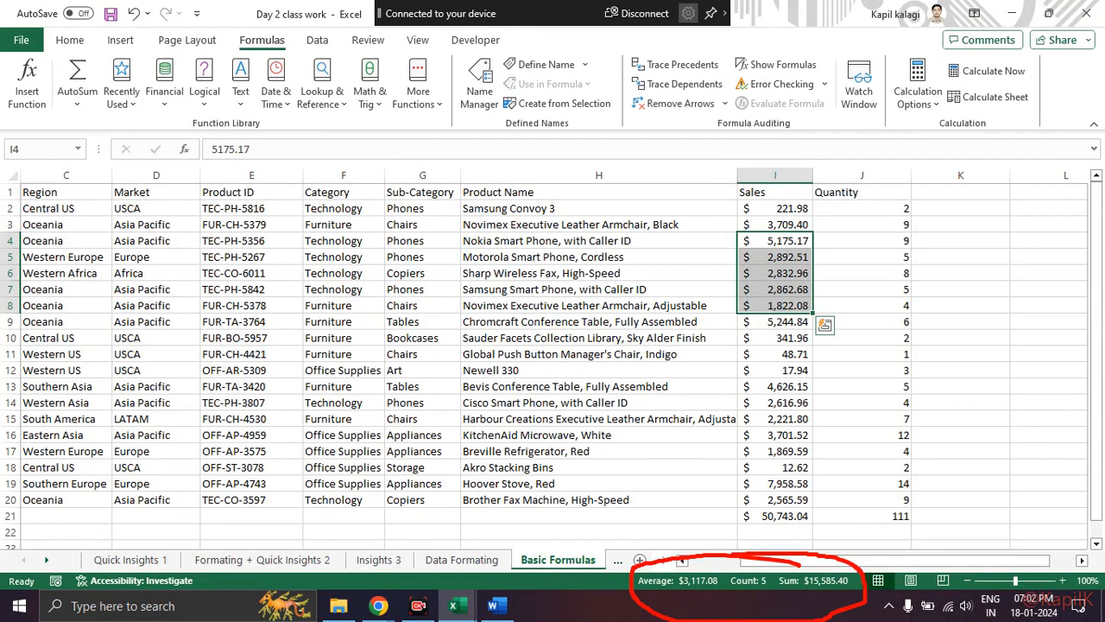
key("Escape")
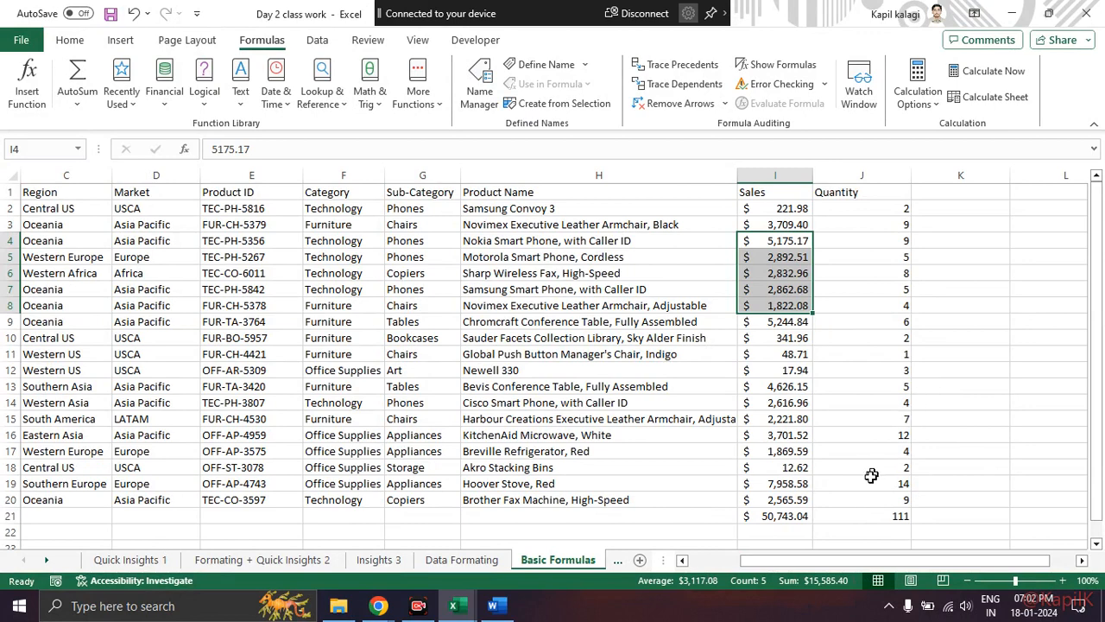
Step: Clear the Sales and Quantity totals in cells I21:J21
left_click(793, 515)
scroll(912, 454, "down", 1)
left_click_drag(803, 475, 882, 474)
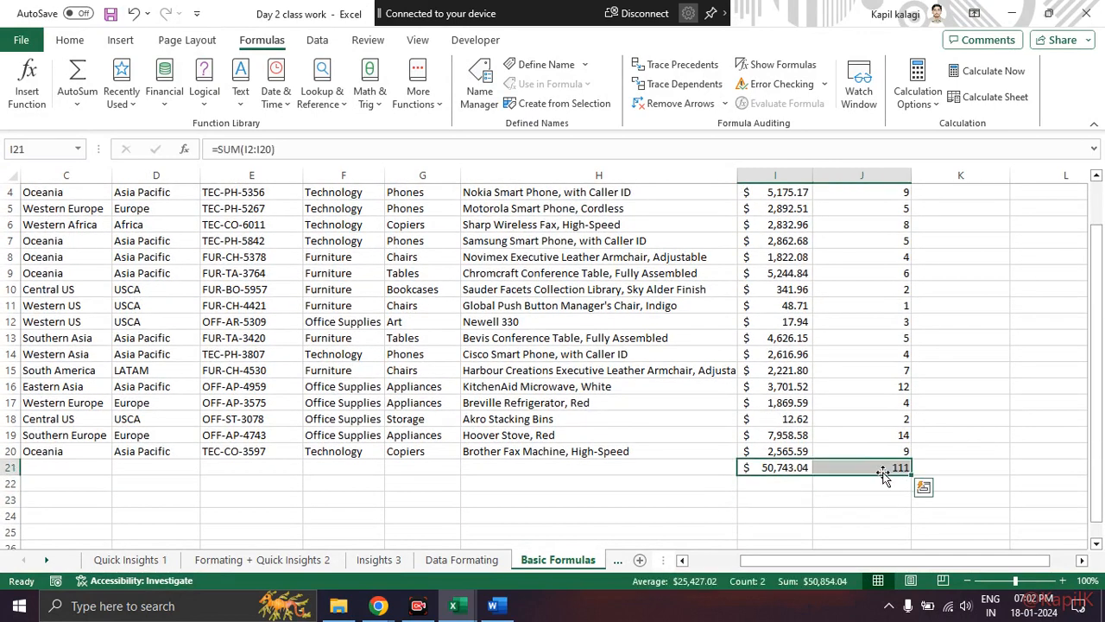
key("Delete")
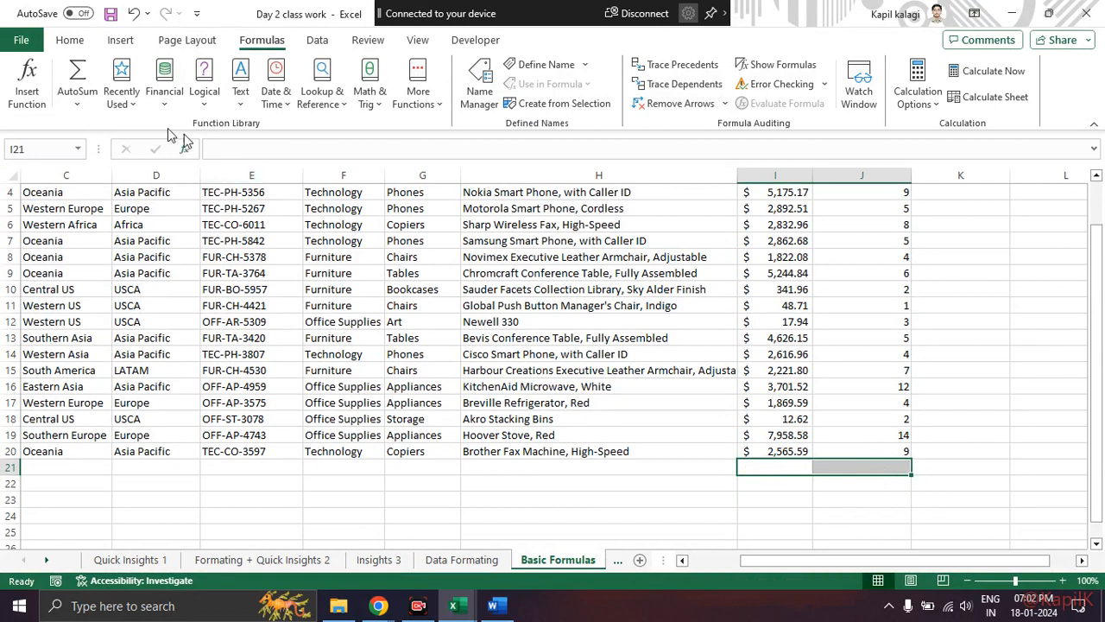
Step: Review the functions offered by AutoSum without inserting one, then select cell I24 below the Sales column
left_click(78, 105)
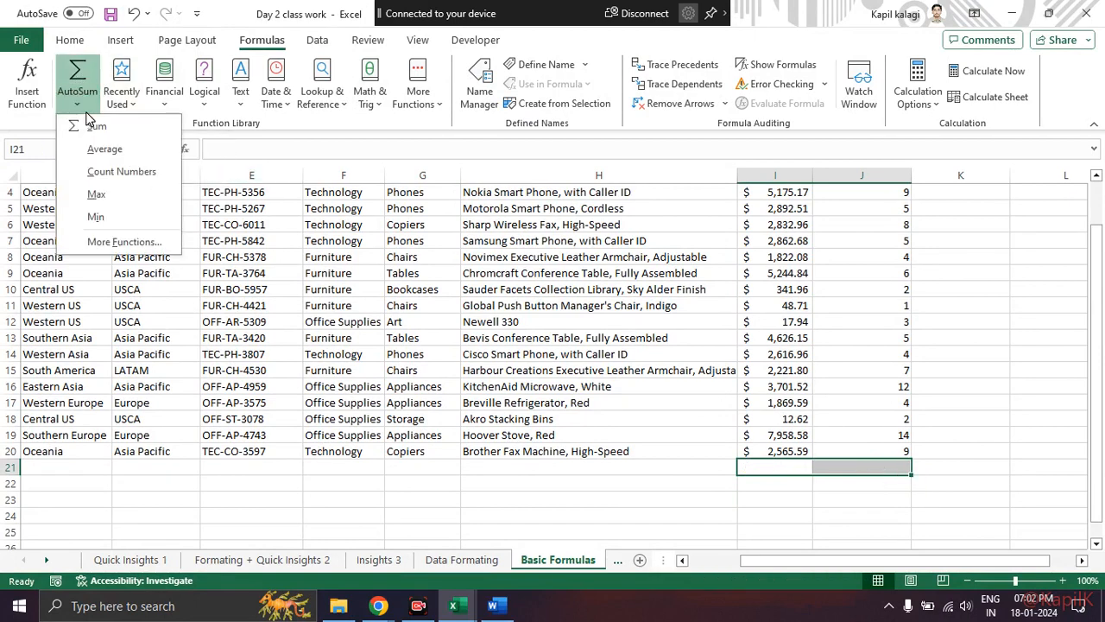
left_click(86, 112)
key("ctrl+2")
mouse_move(112, 47)
left_mouse_down()
mouse_move(81, 139)
mouse_move(120, 60)
left_mouse_up()
mouse_move(263, 25)
left_mouse_down()
mouse_move(226, 60)
mouse_move(291, 41)
mouse_move(255, 26)
left_mouse_up()
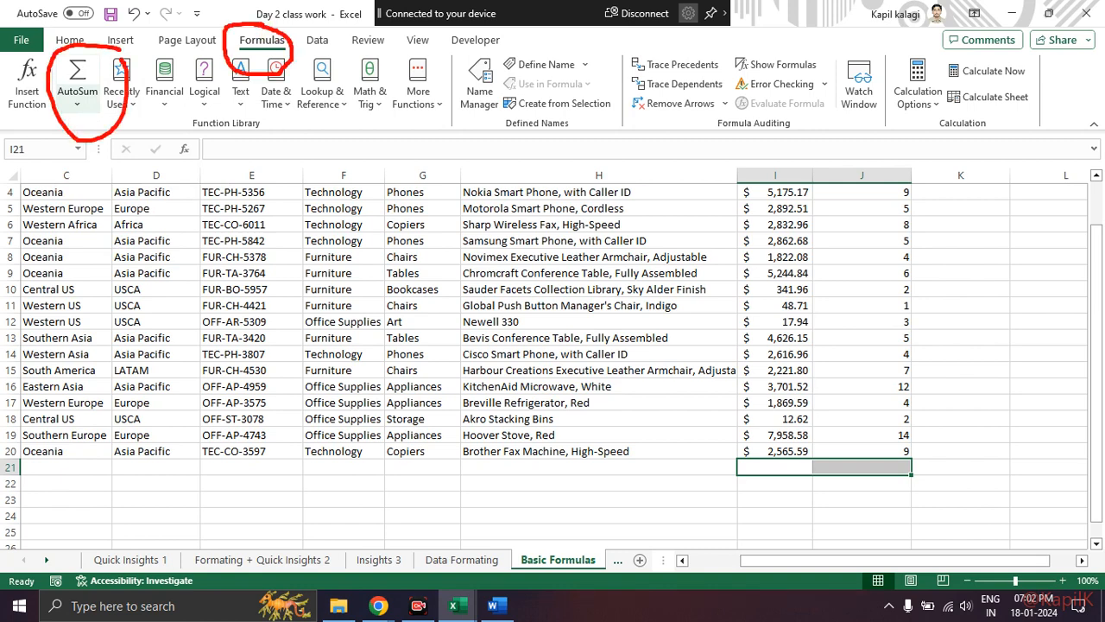
key("Escape")
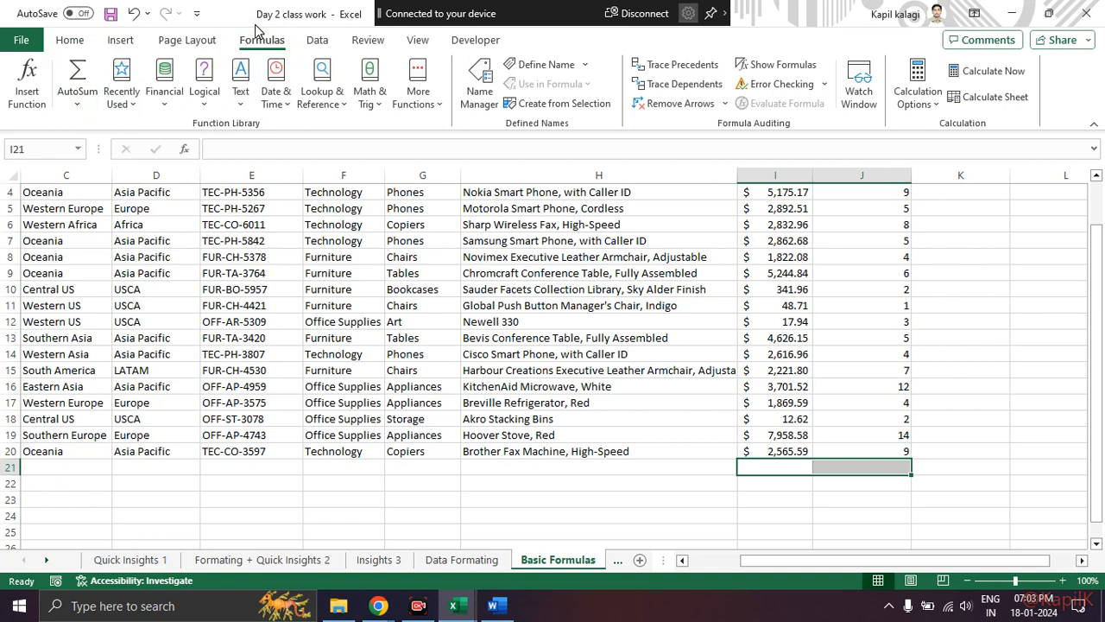
left_click(765, 513)
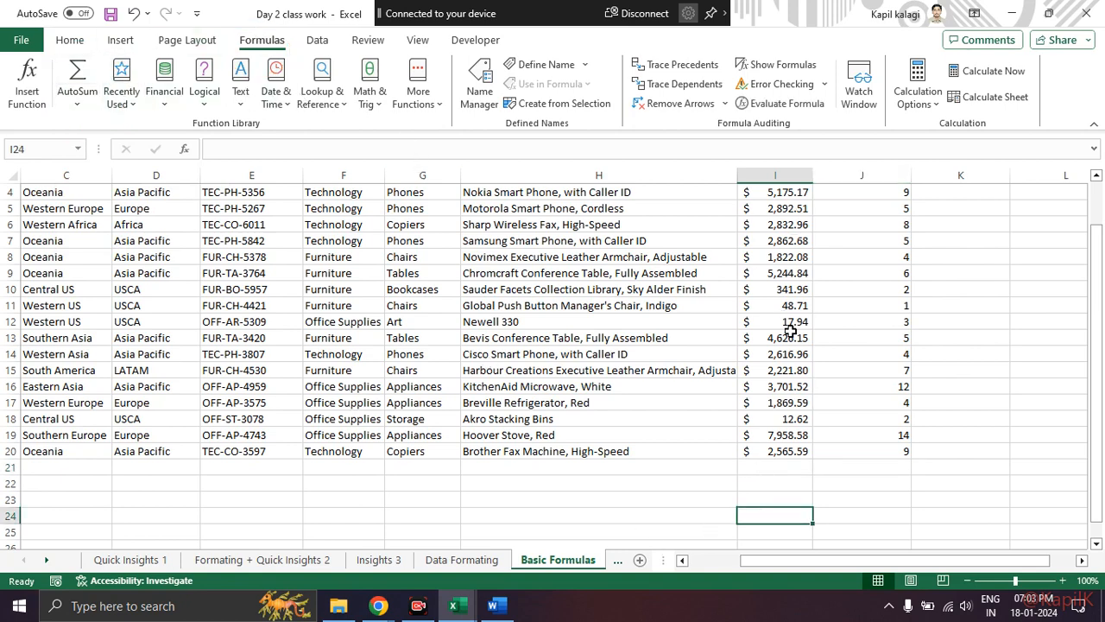
Step: Select the Sales values in I2:I20 to check their average without a formula
scroll(792, 323, "up", 1)
left_click_drag(779, 207, 804, 501)
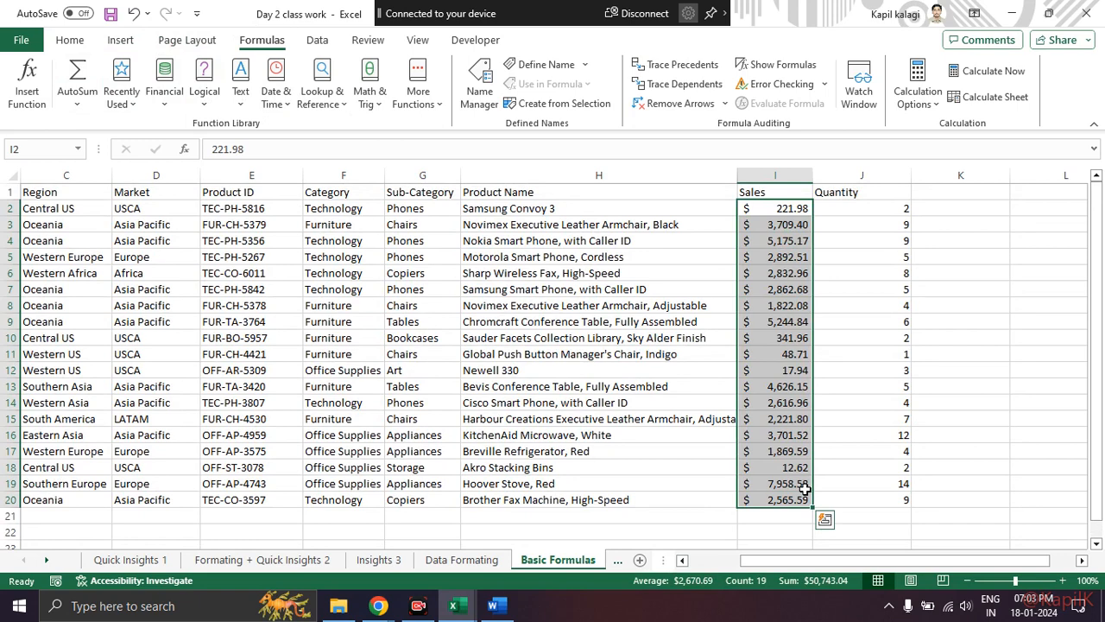
scroll(804, 488, "down", 1)
Step: Open the Insert Function dialog for cell I21 below the Sales column
left_click(781, 470)
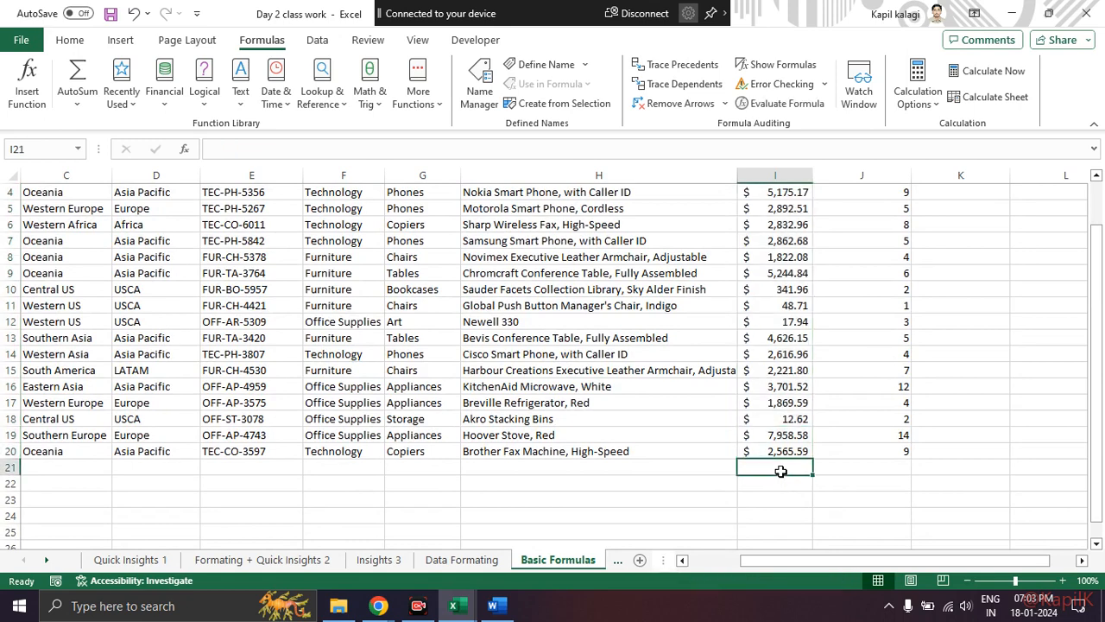
key("ctrl+2")
mouse_move(273, 26)
left_mouse_down()
mouse_move(243, 30)
mouse_move(306, 43)
mouse_move(256, 26)
left_mouse_up()
key("Escape")
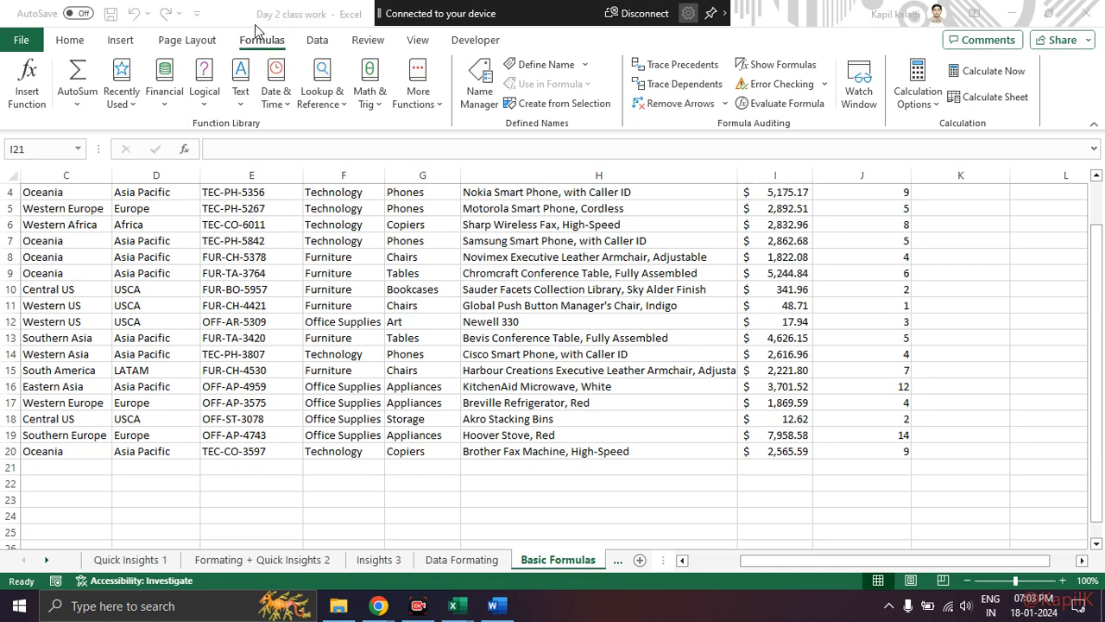
left_click(26, 93)
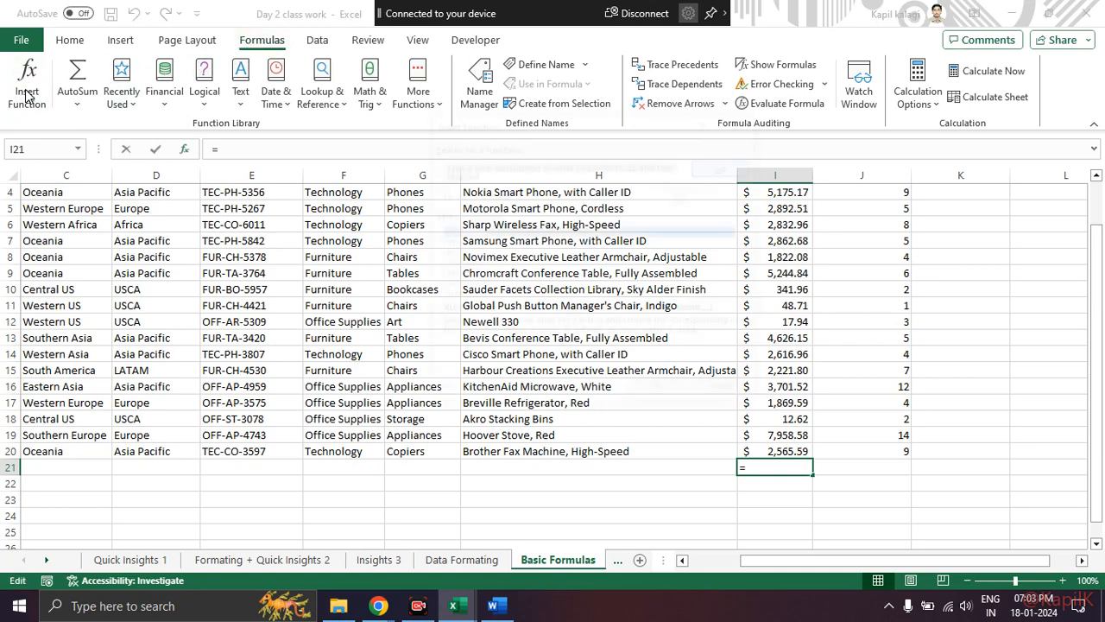
key("ctrl+2")
mouse_move(50, 57)
left_mouse_down()
mouse_move(8, 59)
mouse_move(42, 138)
mouse_move(61, 62)
left_mouse_up()
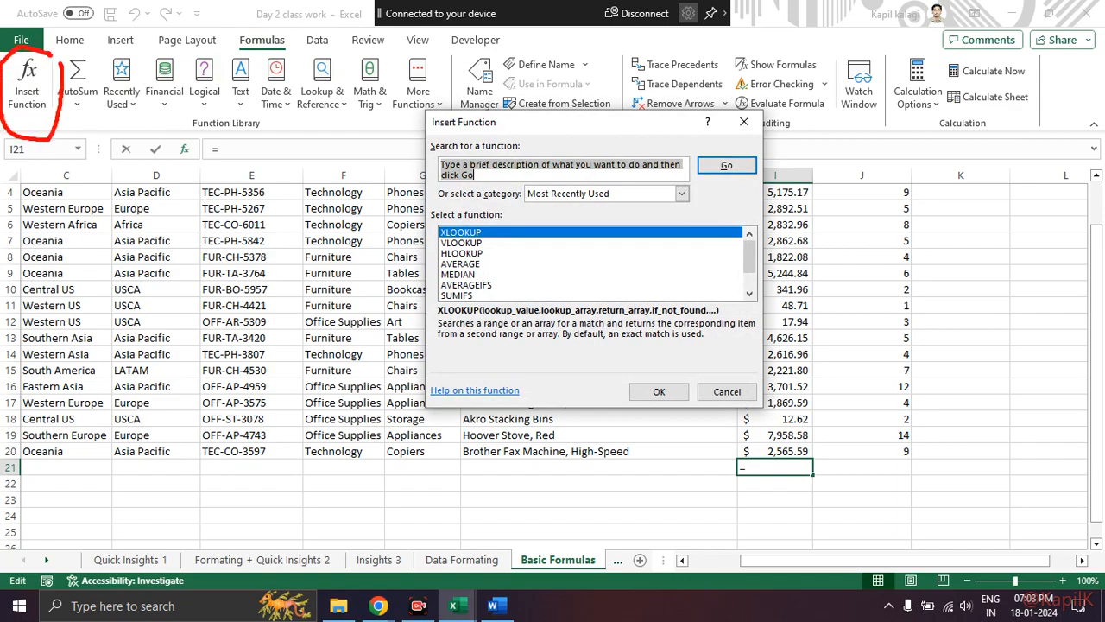
key("Escape")
key("ctrl+1")
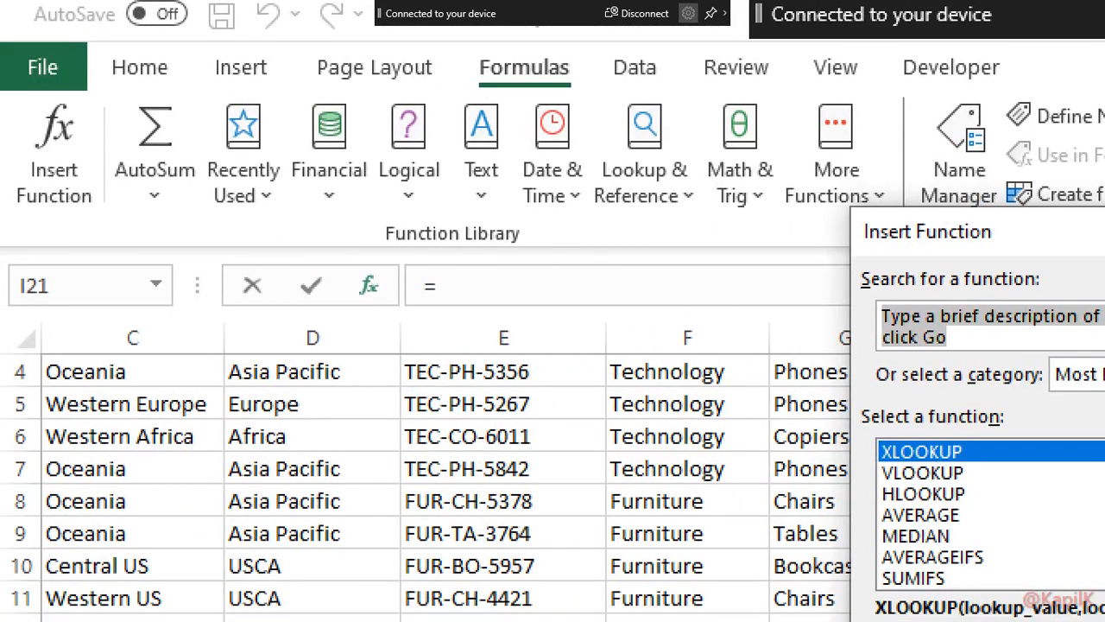
key("Escape")
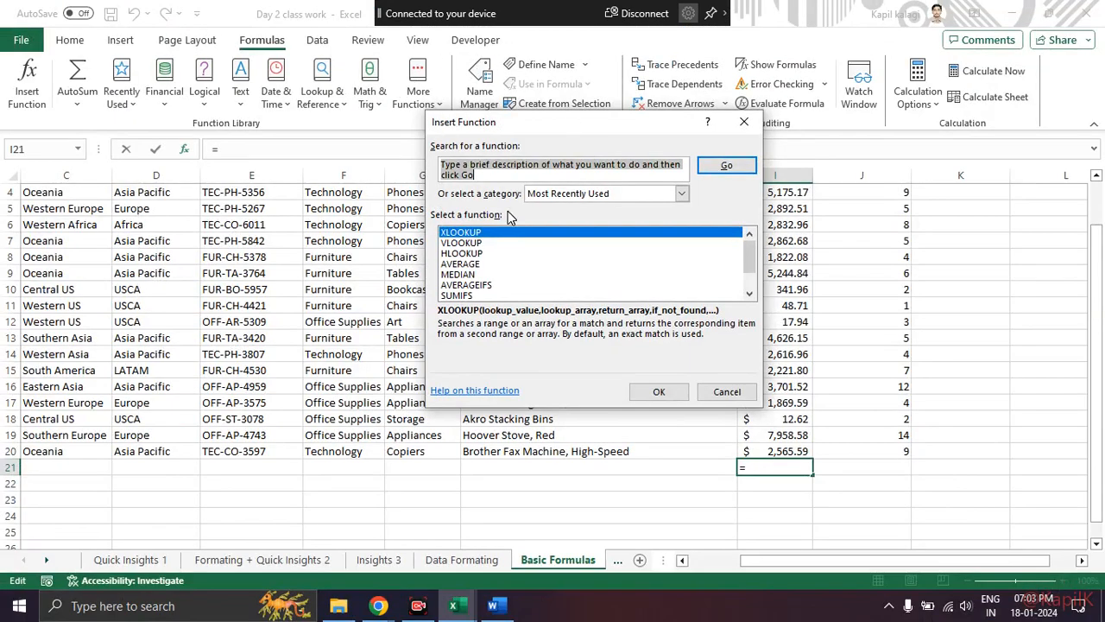
Step: Search the Insert Function dialog for "sum"
key("ctrl+2")
mouse_move(527, 102)
left_mouse_down()
mouse_move(371, 335)
mouse_move(782, 289)
mouse_move(570, 121)
mouse_move(520, 121)
left_mouse_up()
key("Escape")
type("sum")
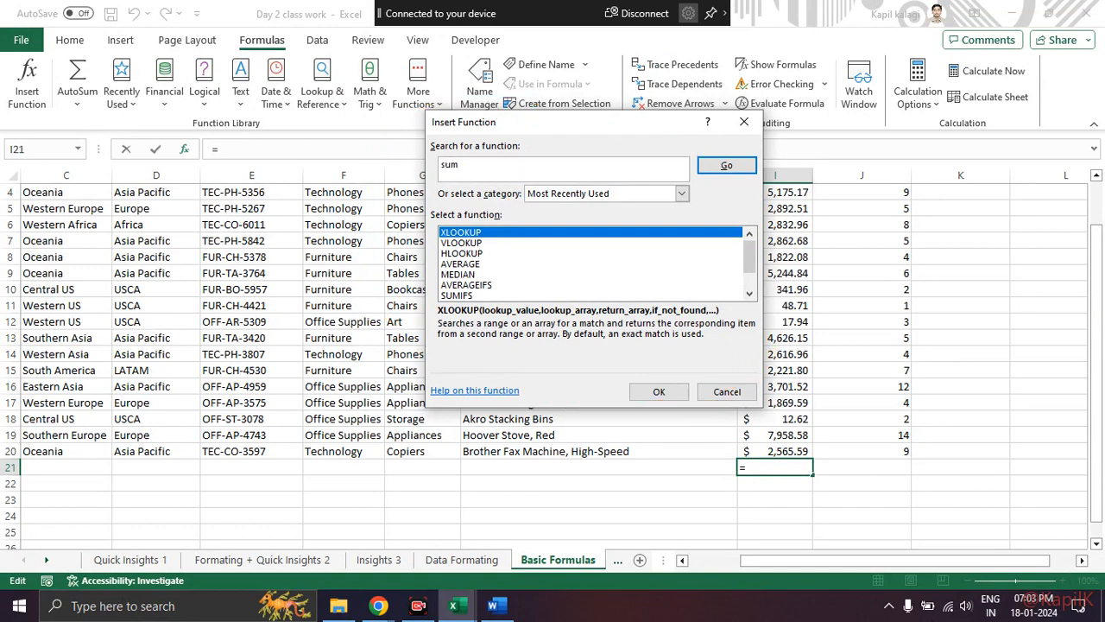
key("Return")
mouse_move(470, 207)
left_mouse_down()
mouse_move(436, 217)
mouse_move(521, 321)
mouse_move(479, 214)
left_mouse_up()
key("Escape")
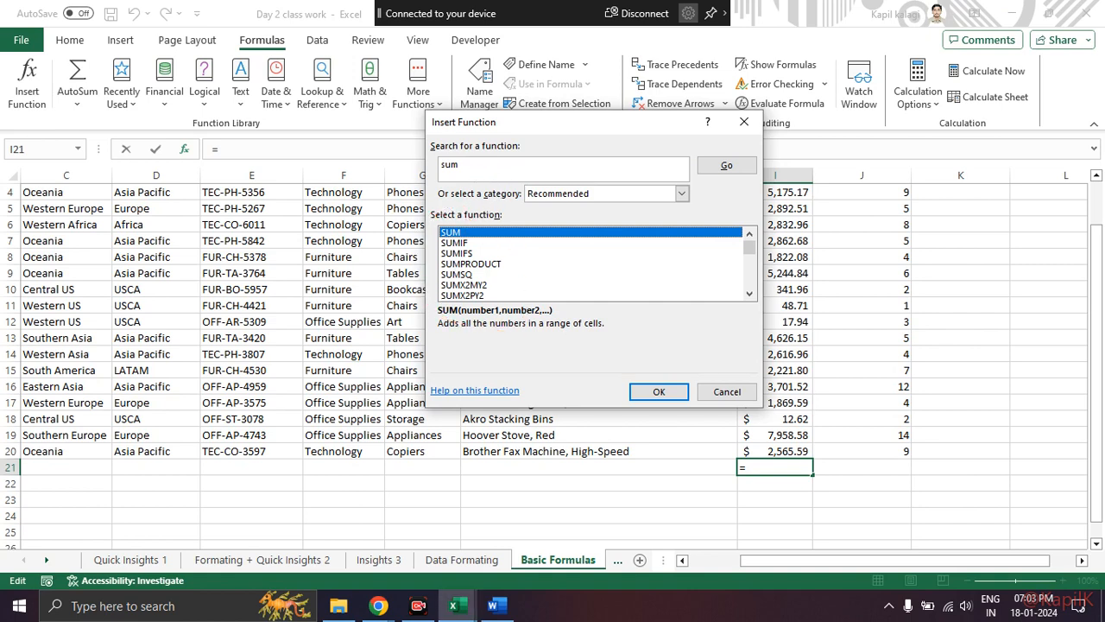
Step: Replace the function search with "aver" to look for averaging functions
key("BackSpace")
key("BackSpace")
key("BackSpace")
type("ave")
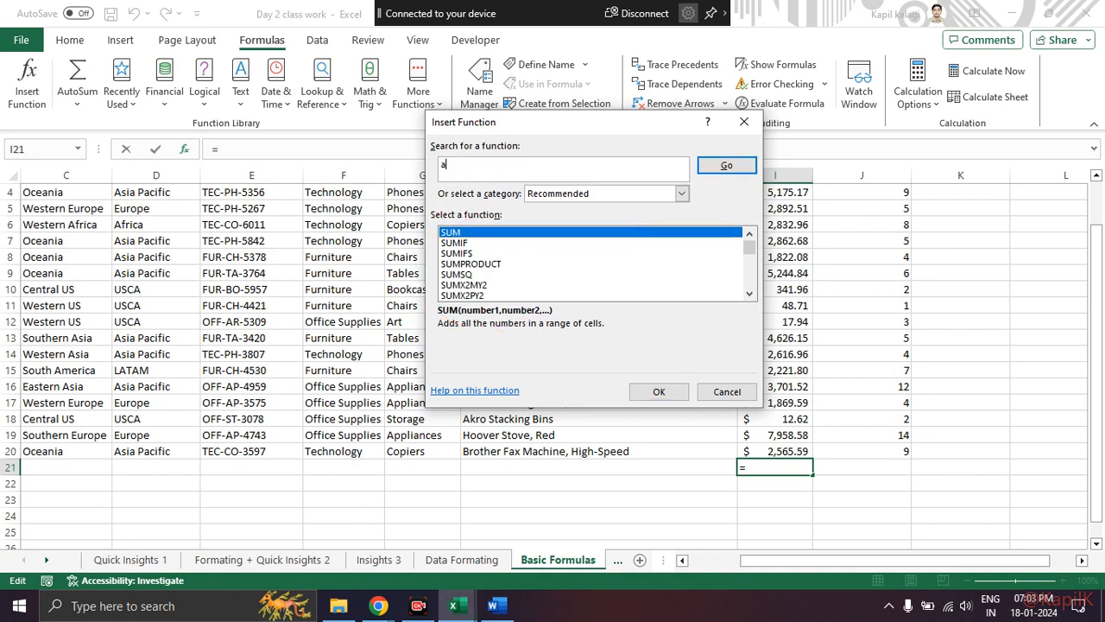
type("r")
key("Return")
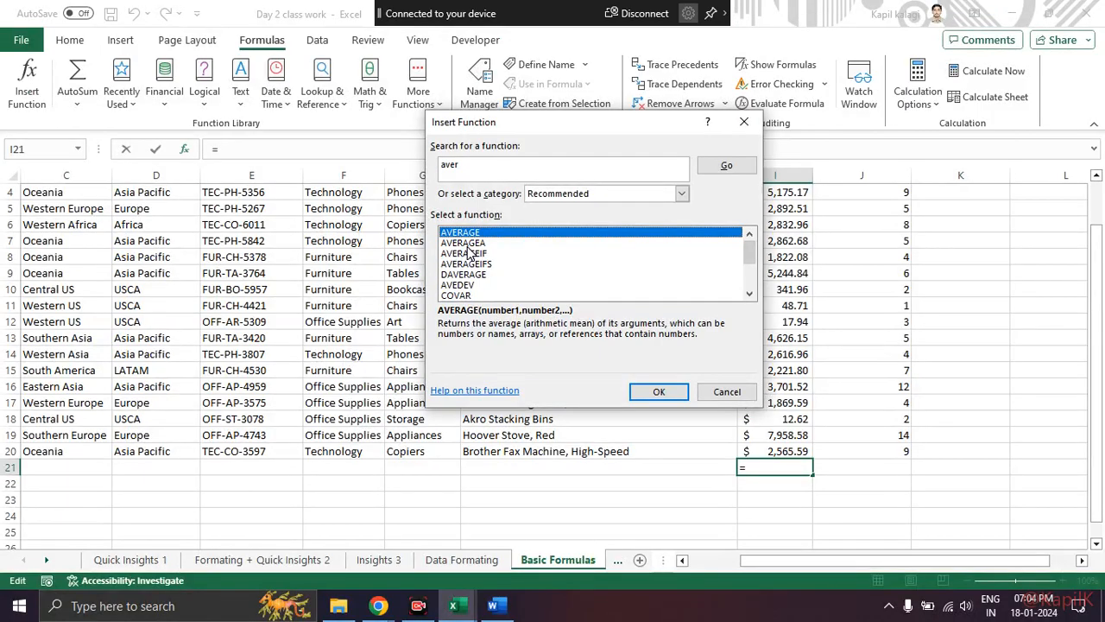
Step: Replace the function search with "count" to look for counting functions
left_click(485, 84)
key("BackSpace")
key("BackSpace")
key("BackSpace")
key("BackSpace")
type("count")
key("Return")
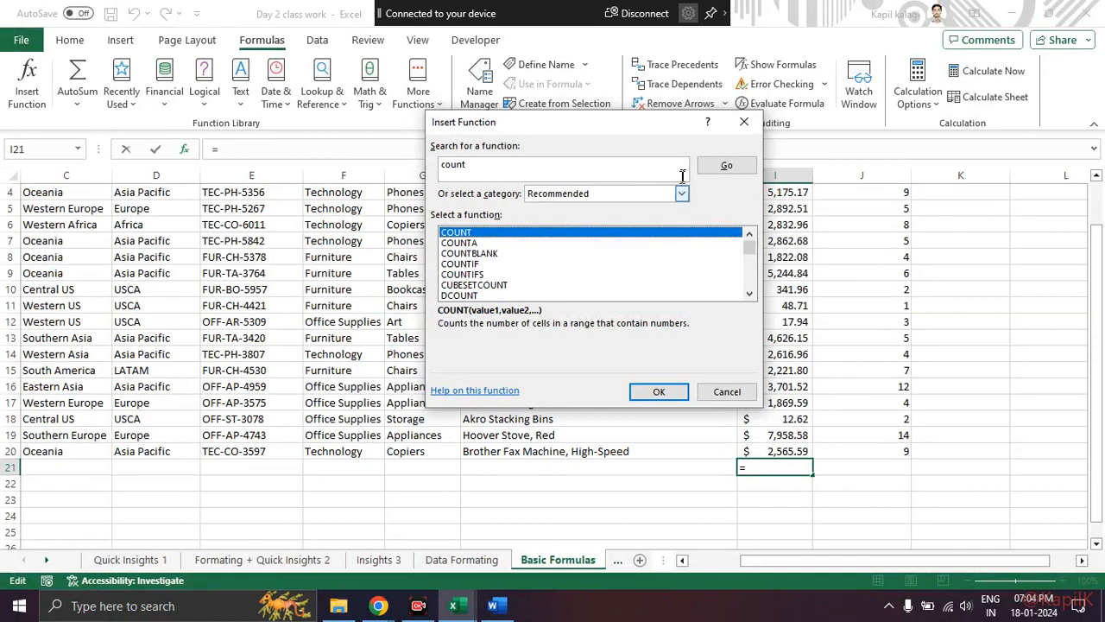
Step: Search the functions for "ave" and choose AVERAGE for cell I21
left_click_drag(474, 169, 389, 164)
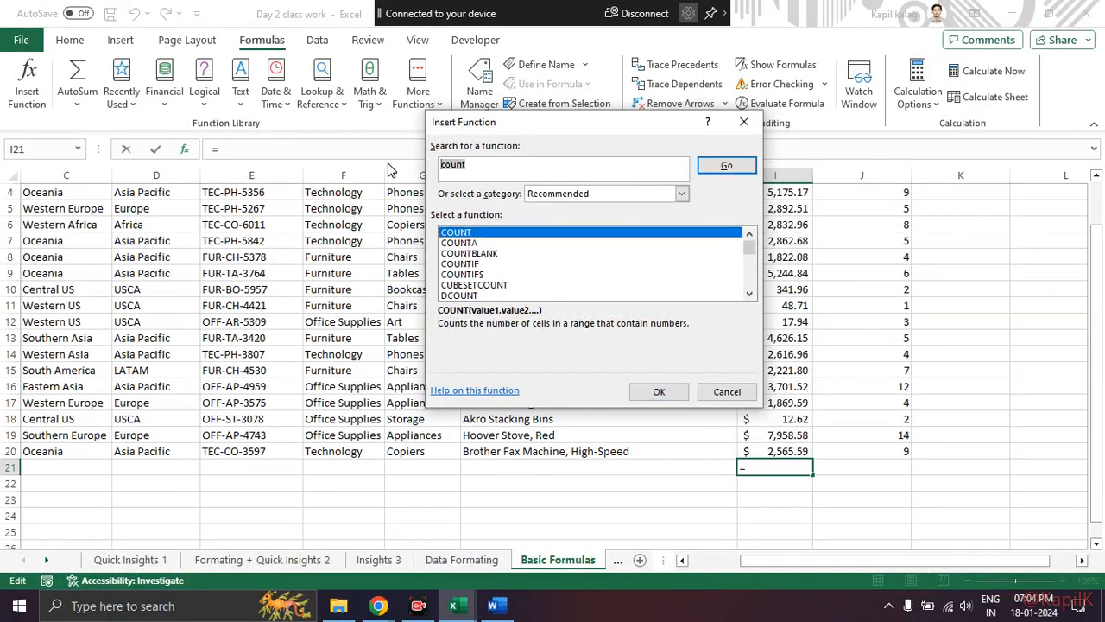
type("ave")
key("Return")
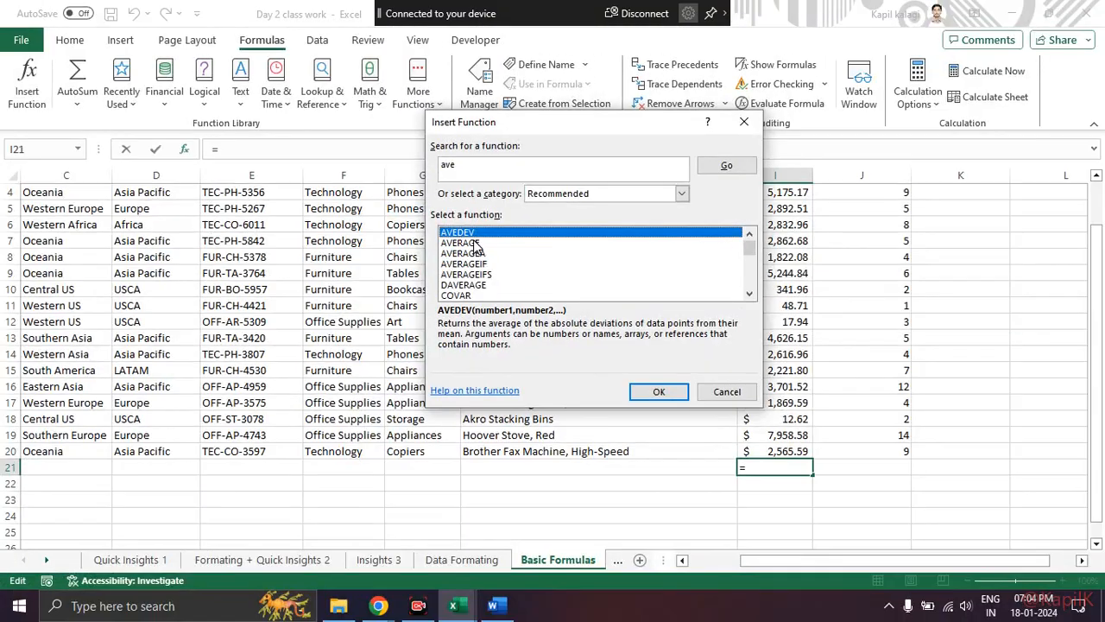
left_click(488, 235)
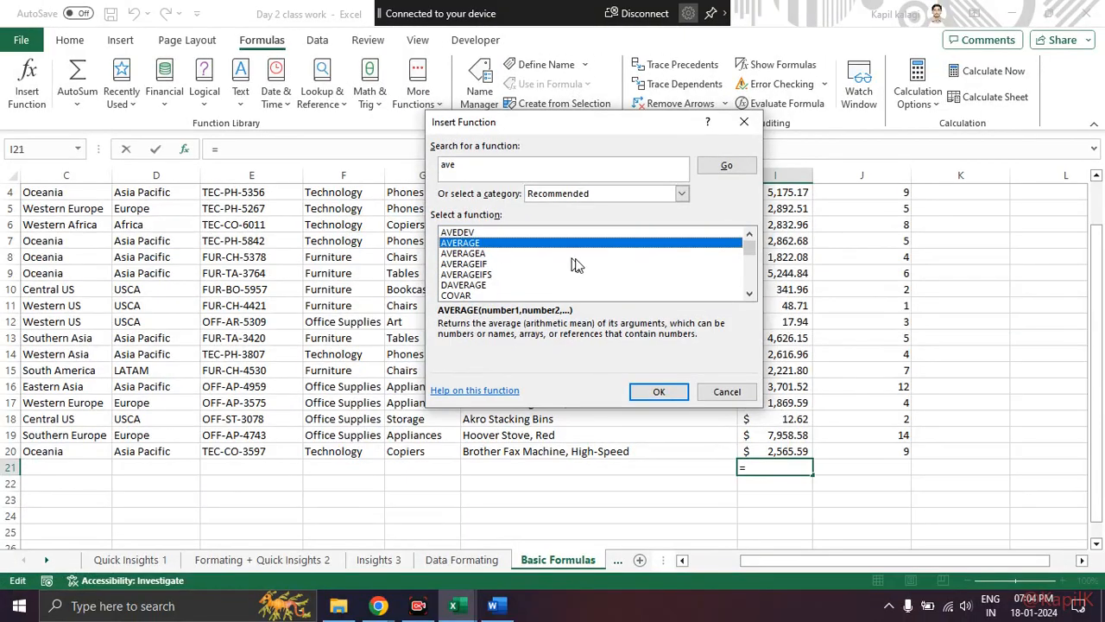
left_click(659, 392)
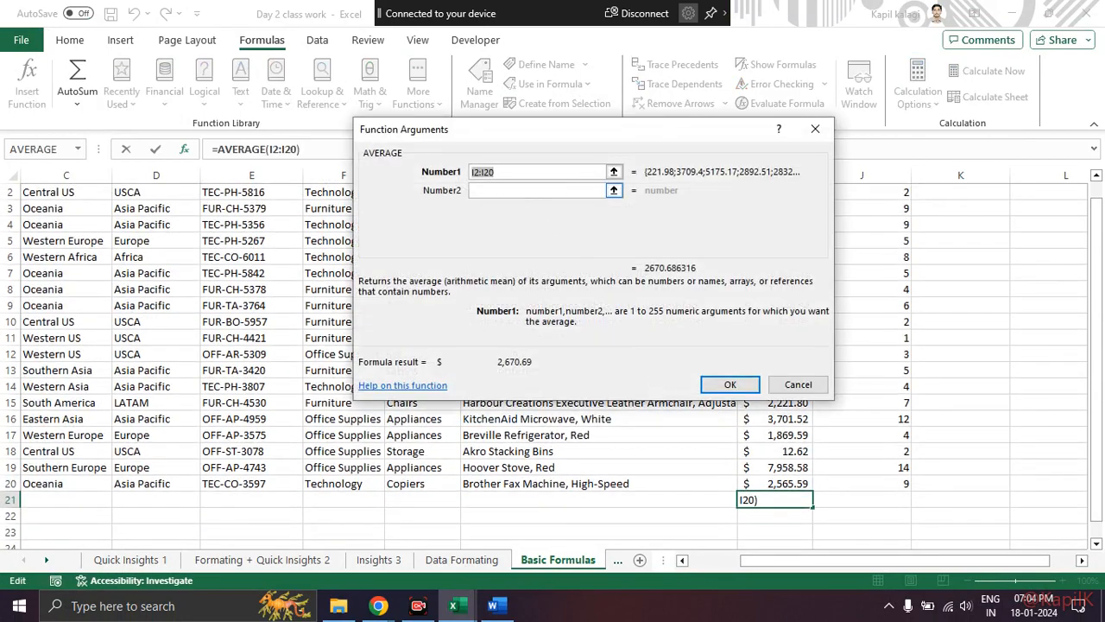
Step: Clear the suggested range from AVERAGE's Number1 argument, and try collapsing and restoring the Function Arguments dialog
mouse_move(503, 133)
left_mouse_down()
mouse_move(604, 139)
mouse_move(486, 124)
left_mouse_up()
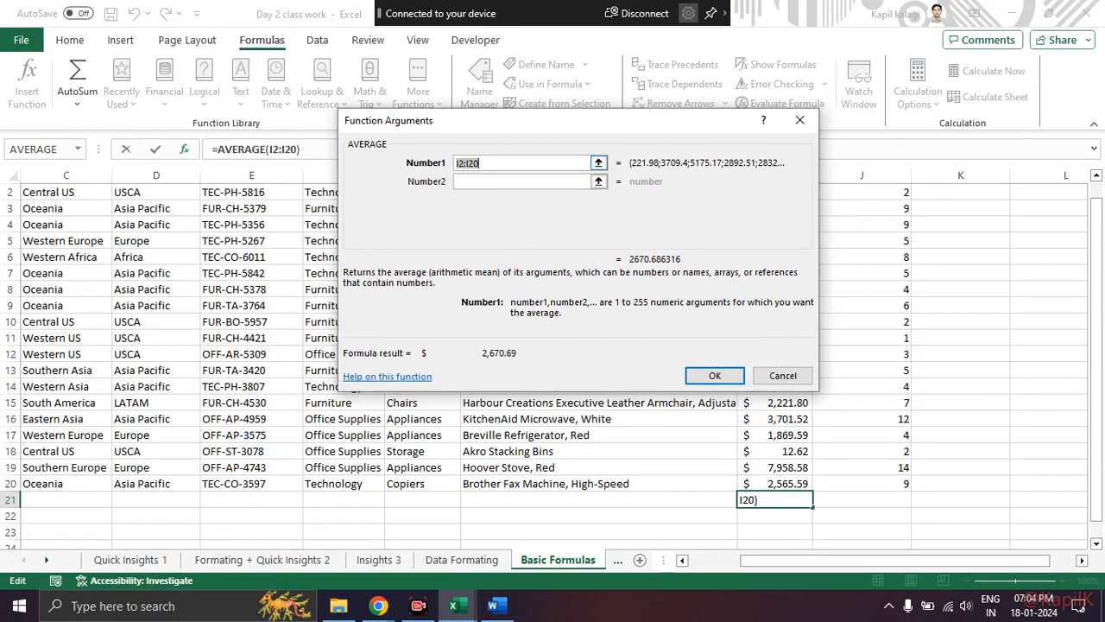
key("shift+Home")
key("BackSpace")
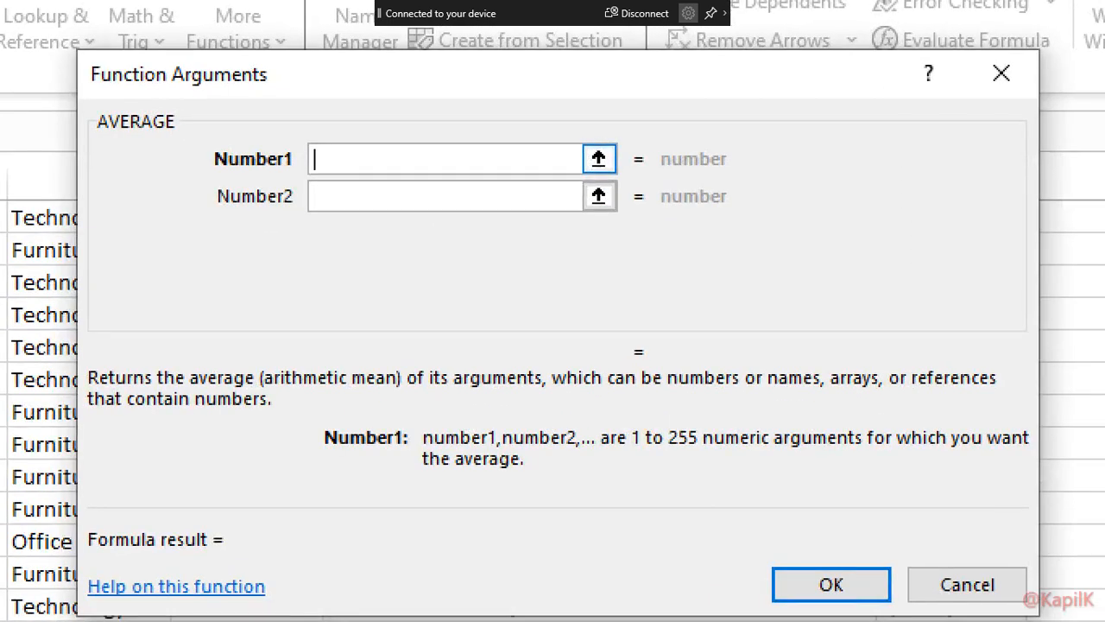
key("Escape")
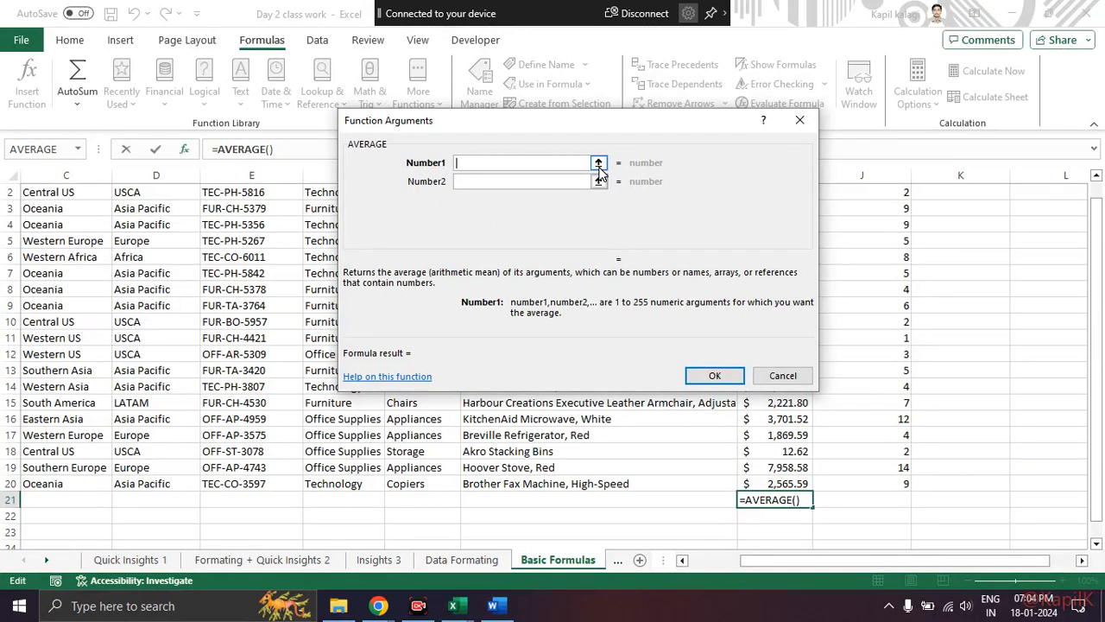
key("ctrl+2")
left_click_drag(620, 152, 577, 167)
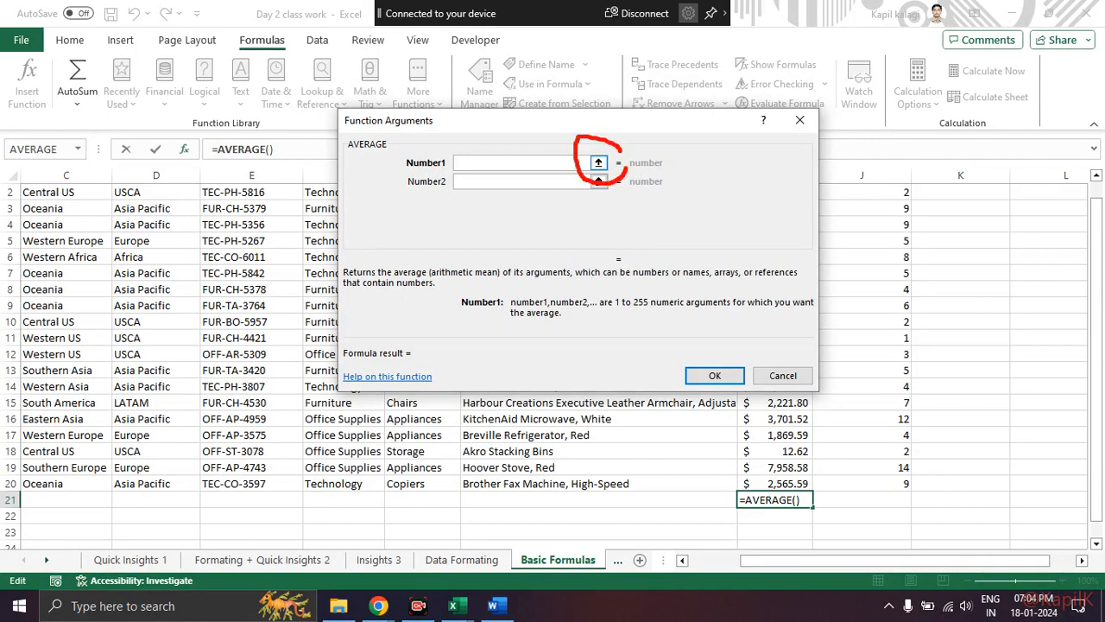
key("Escape")
left_click(598, 164)
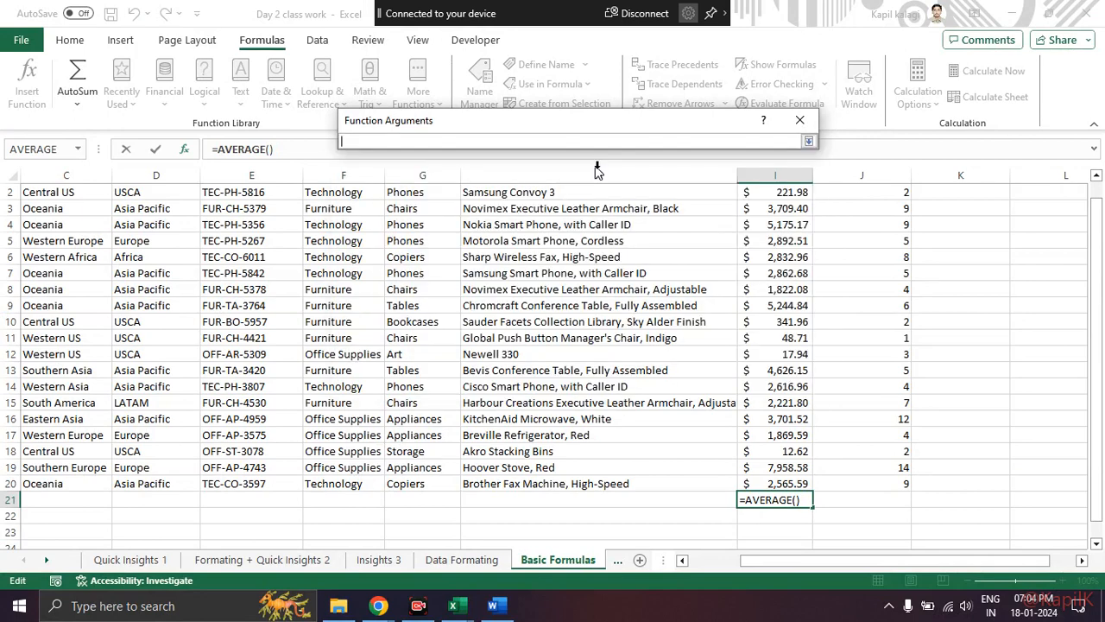
left_click(808, 142)
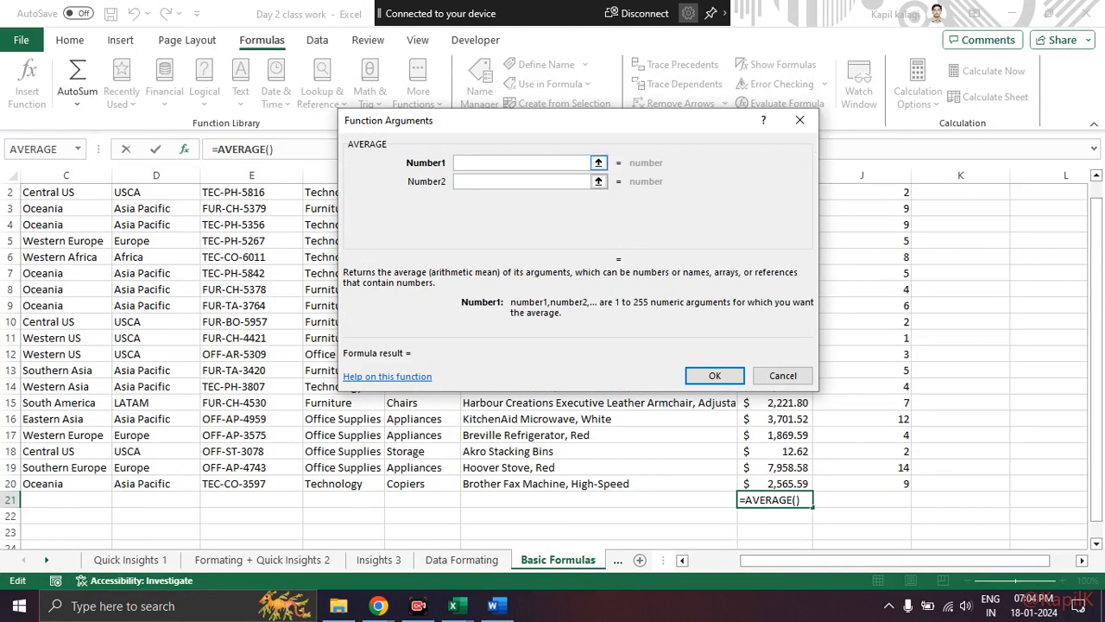
mouse_move(521, 152)
left_mouse_down()
mouse_move(454, 149)
mouse_move(566, 181)
mouse_move(518, 142)
left_mouse_up()
Step: Set AVERAGE's Number1 argument to the Sales values I2:I20 and insert the formula in cell I21
left_click(597, 163)
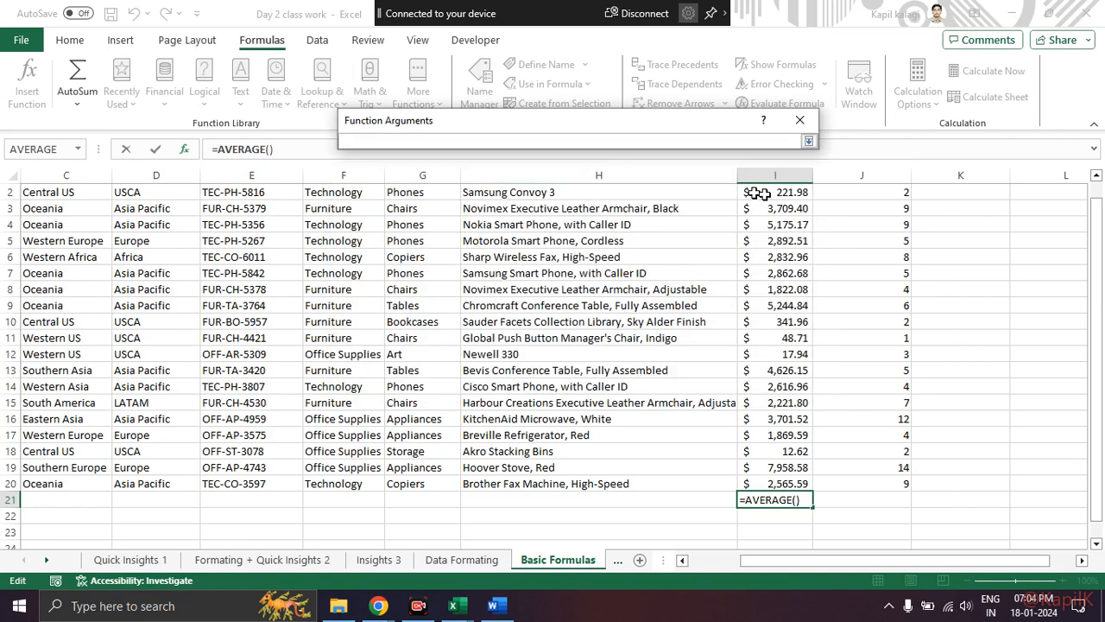
left_click_drag(780, 191, 781, 482)
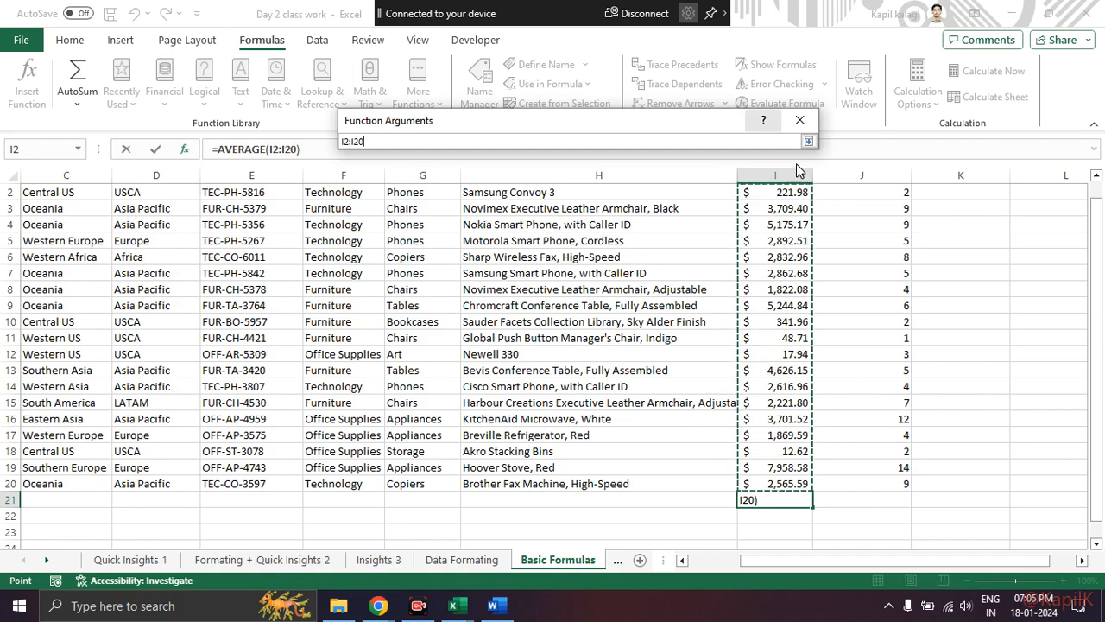
left_click(808, 140)
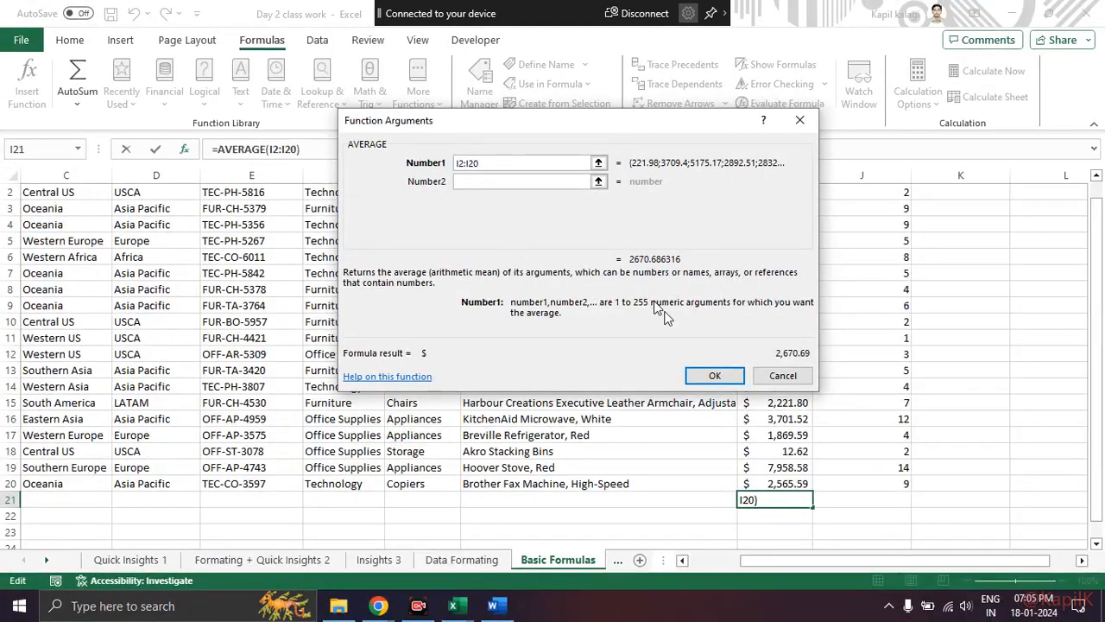
left_click(724, 384)
left_click(799, 532)
left_click(787, 499)
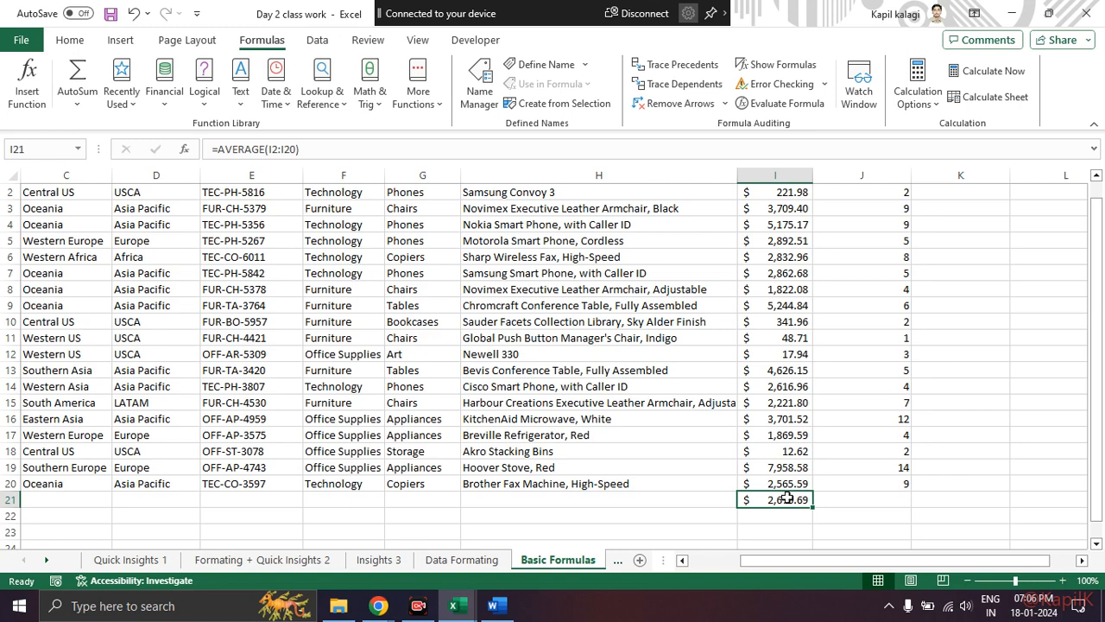
Step: Clear the Sales average from cell I21
left_click(781, 516)
left_click(779, 500)
key("Delete")
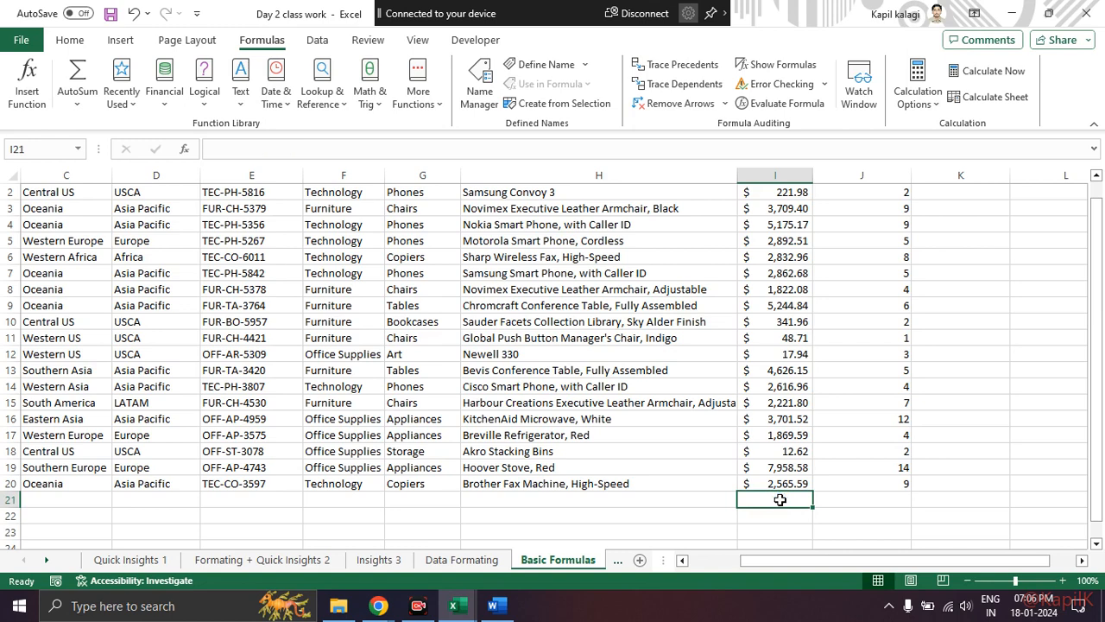
left_click(782, 529)
Step: Enter =AVERAGE(I2:I20) directly in cell I21, taking AVERAGE from the formula suggestions, to average the Sales column
left_click(787, 501)
type("=")
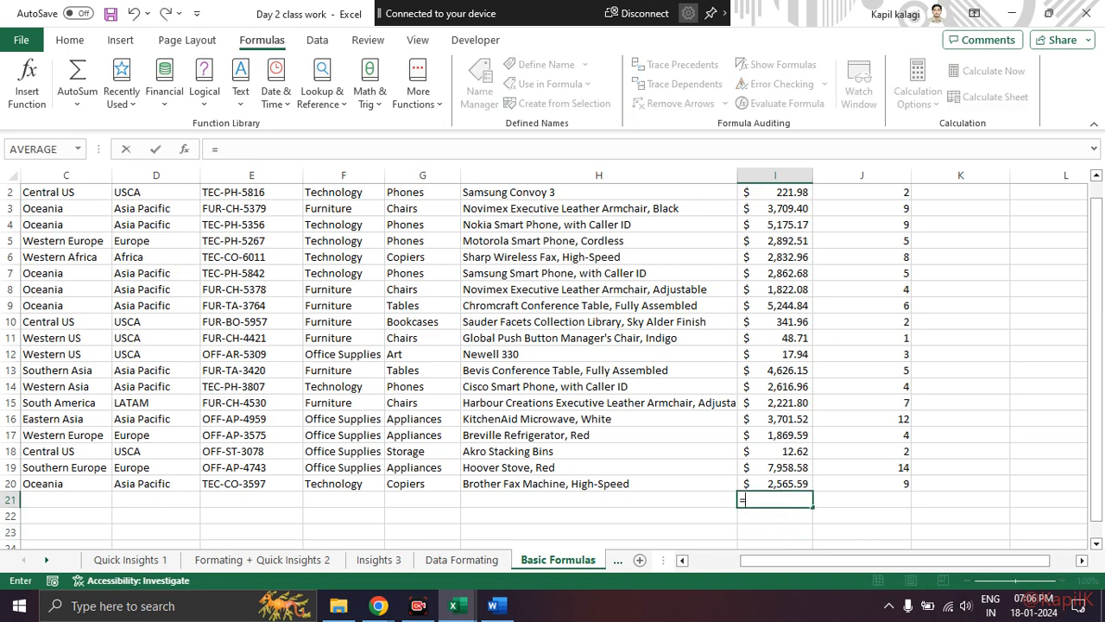
type("ave")
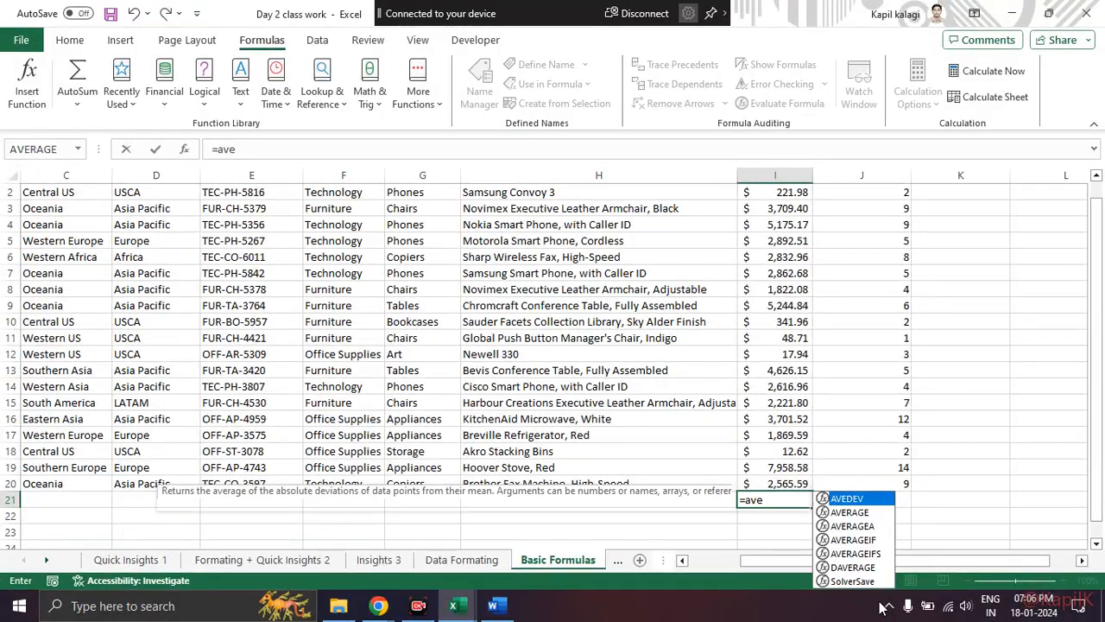
key("Down")
key("Up")
key("Down")
key("Down")
key("Down")
key("Up")
key("Up")
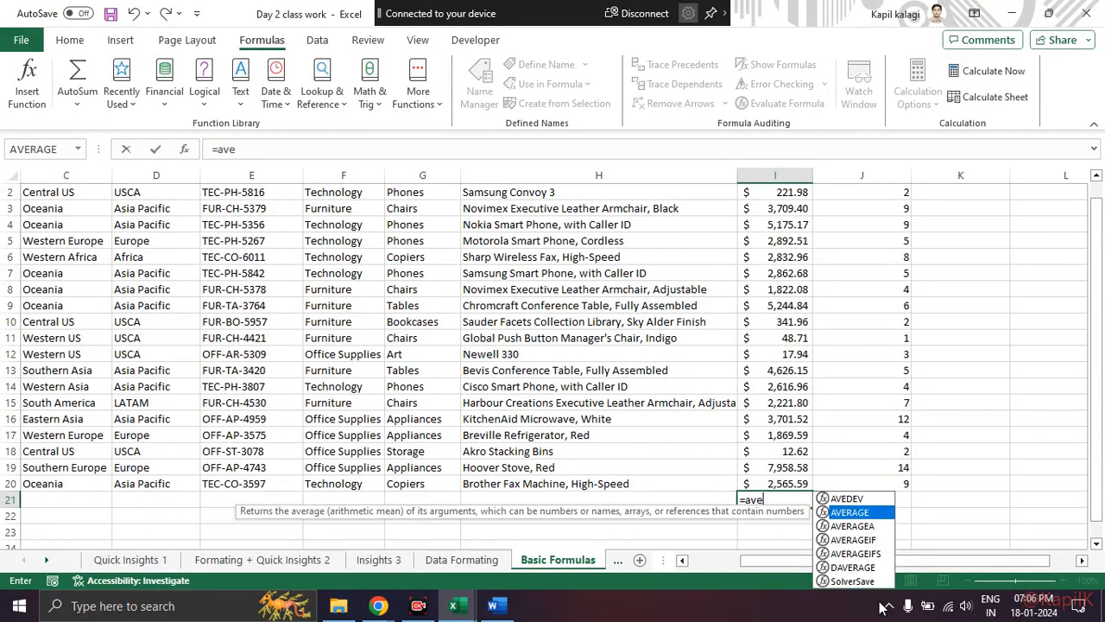
key("Tab")
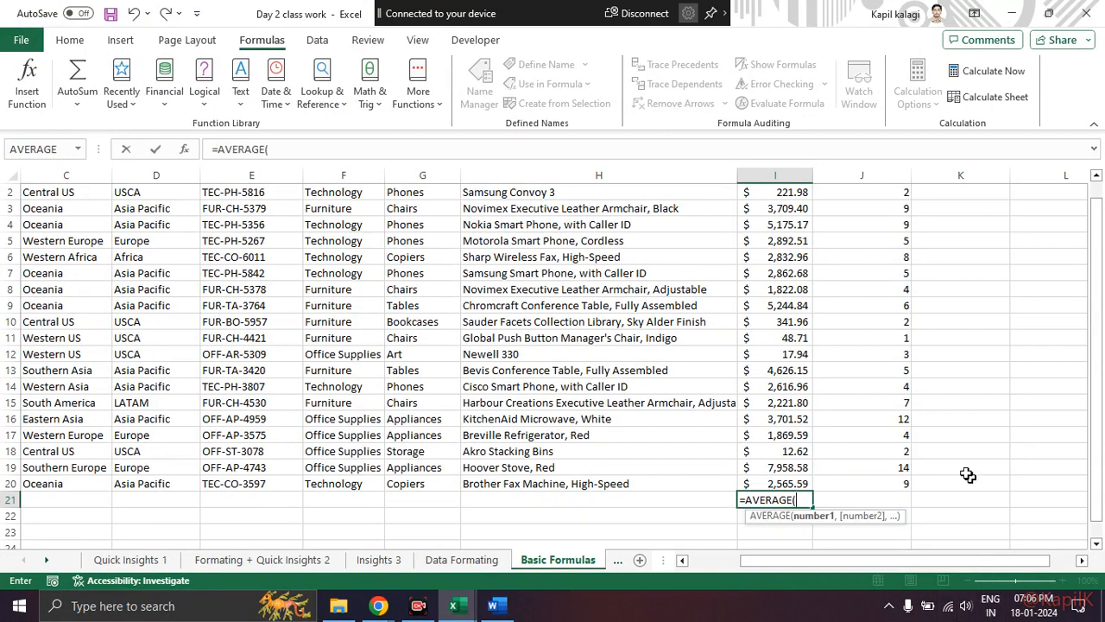
scroll(855, 428, "up", 1)
left_click_drag(780, 208, 778, 498)
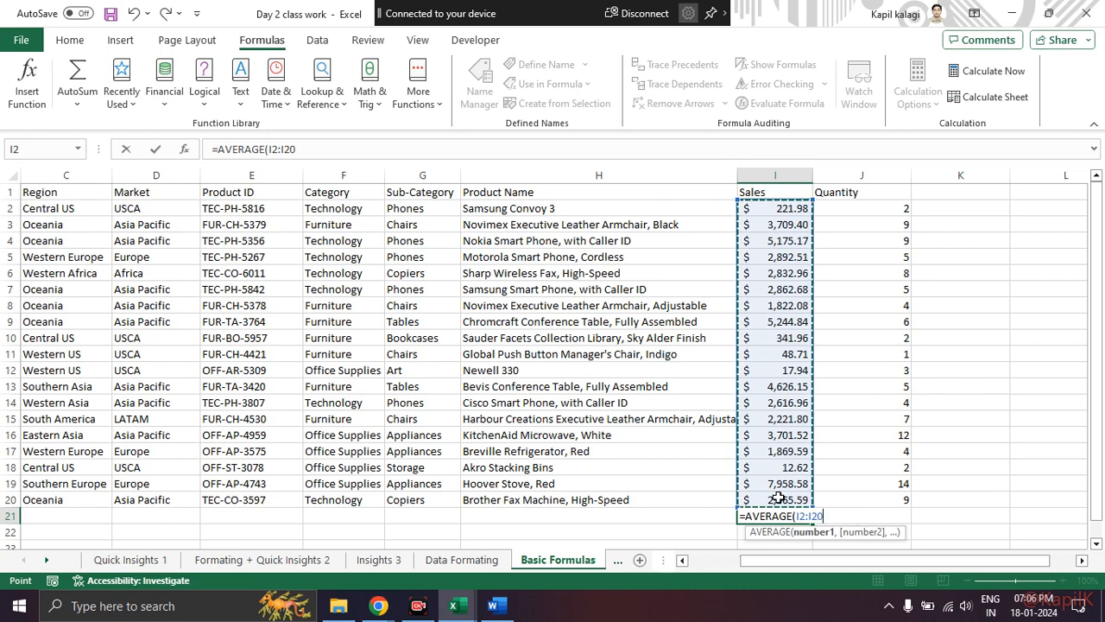
type(")")
key("Return")
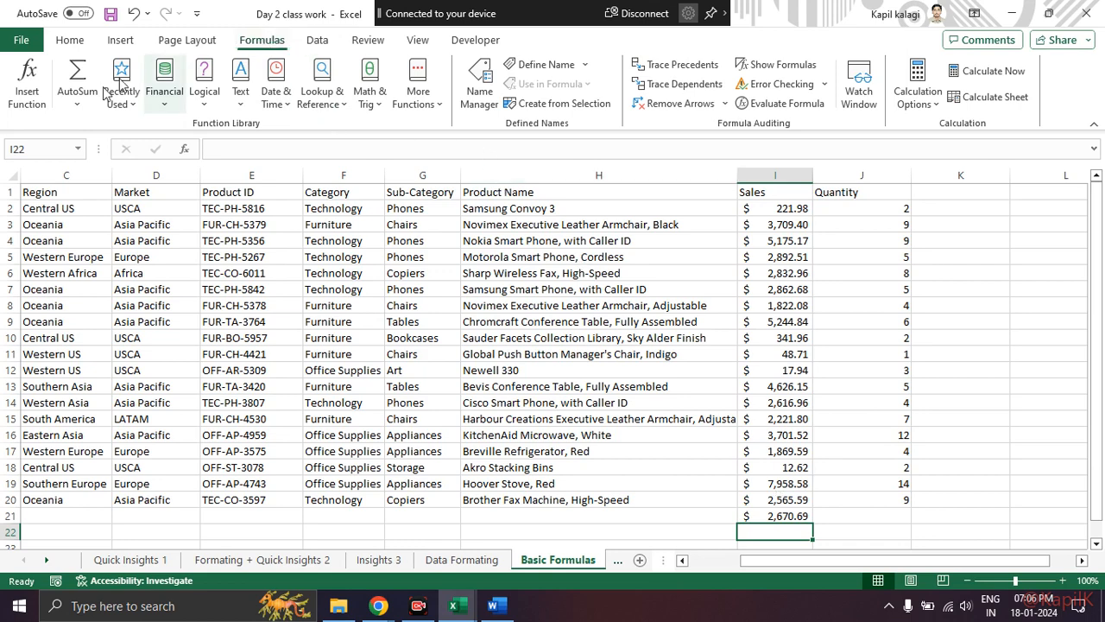
Step: Review the Insert Function dialog from cell I22 and close it without inserting a function
left_click(32, 95)
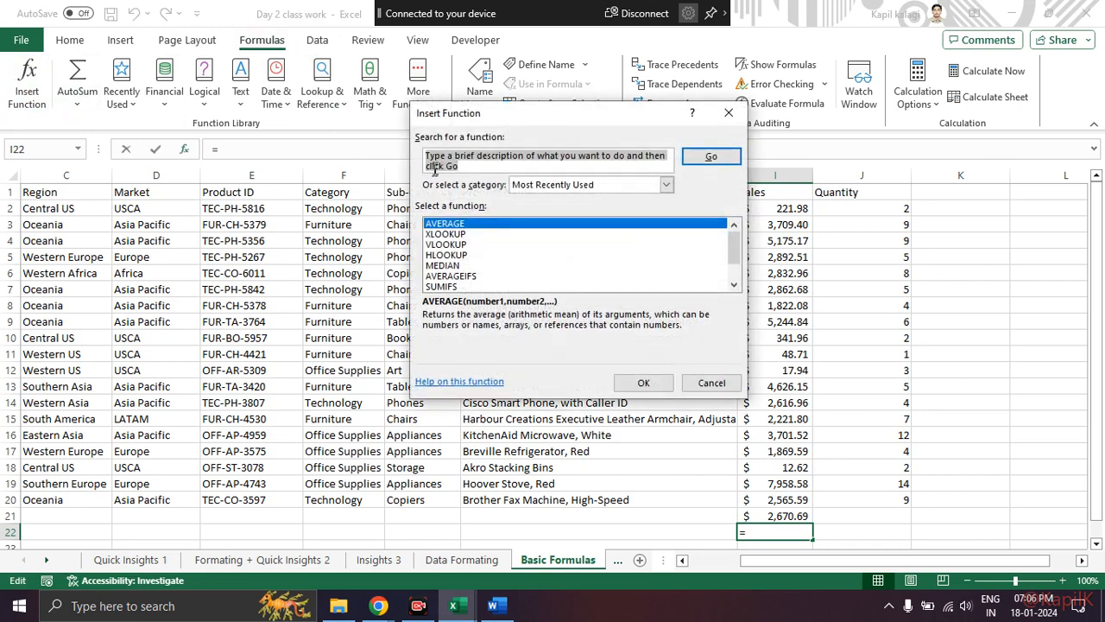
key("Escape")
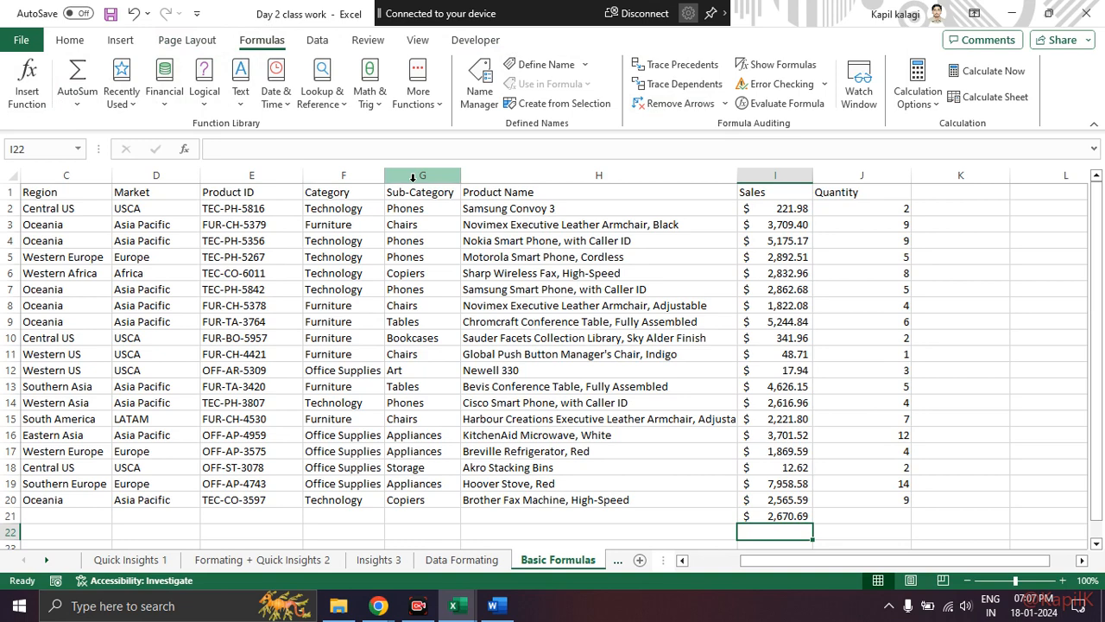
Step: Clear the AVERAGE formula from cell I21 and check the Sales values in I2:I20
key("Up")
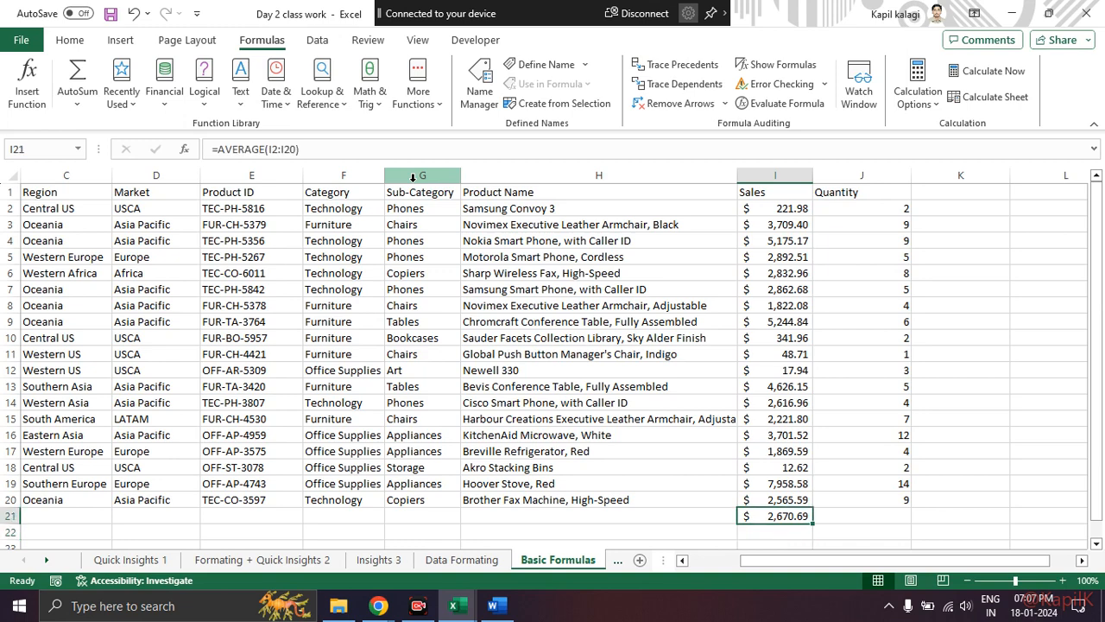
key("Delete")
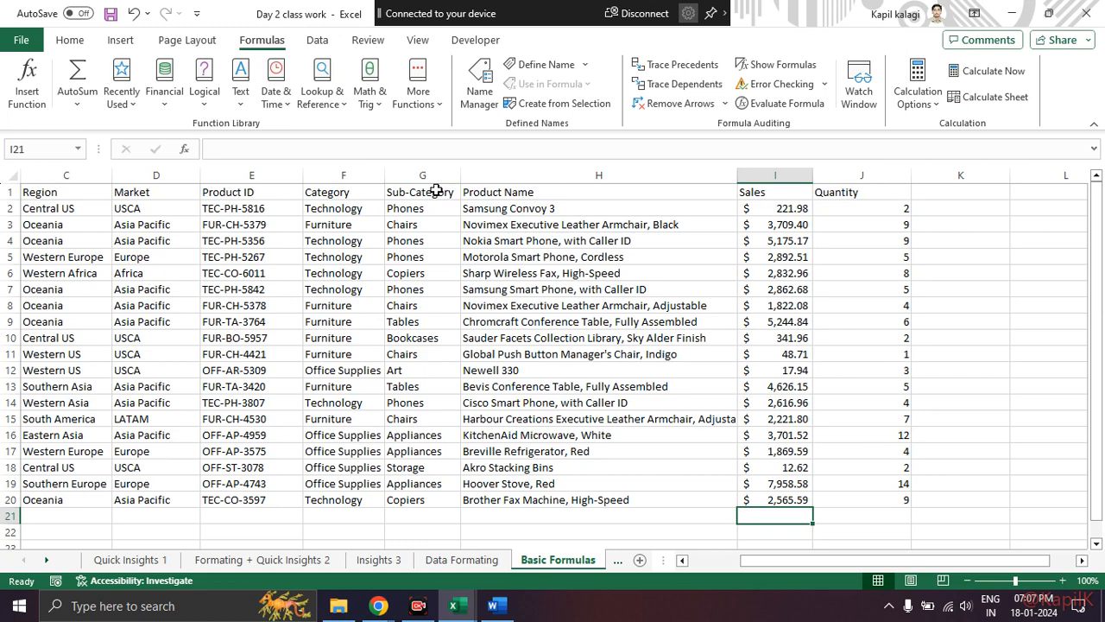
left_click_drag(781, 208, 775, 497)
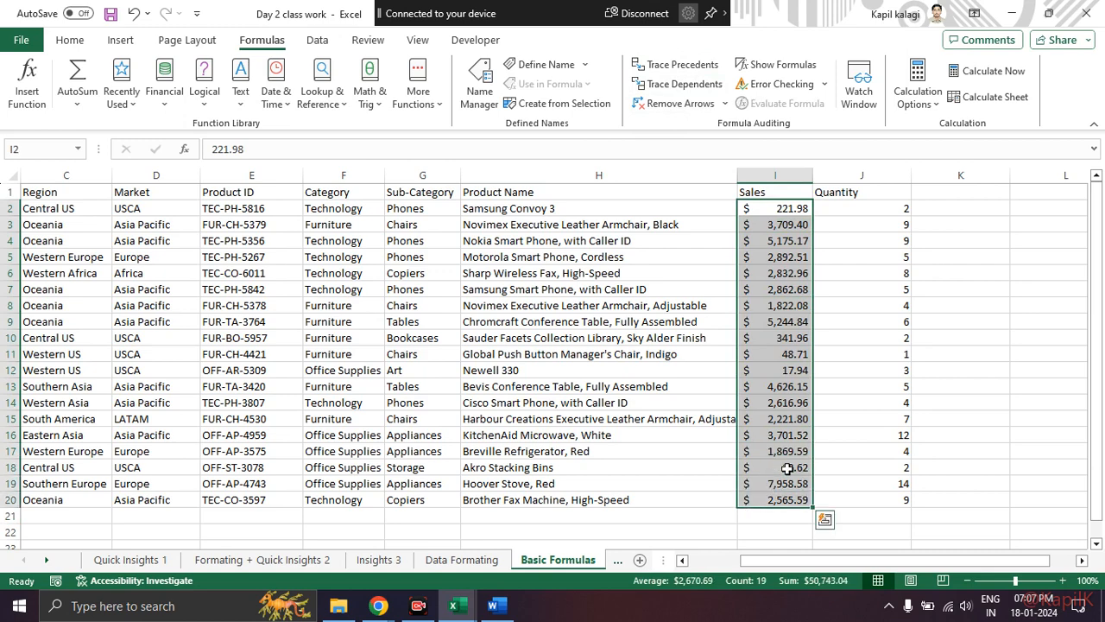
left_click(772, 518)
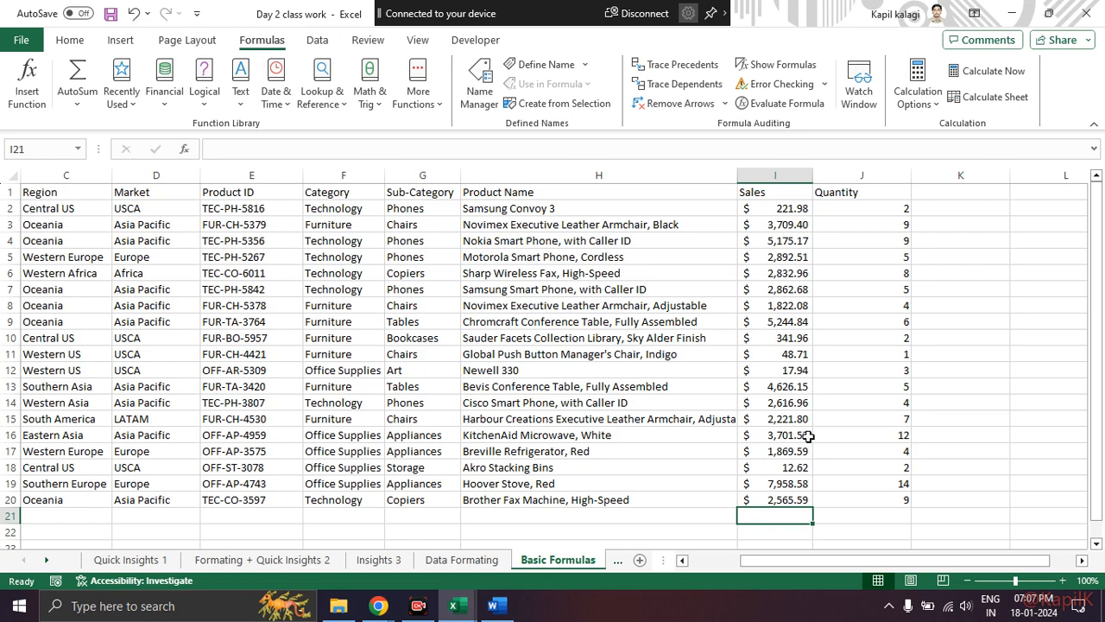
key("alt+Tab")
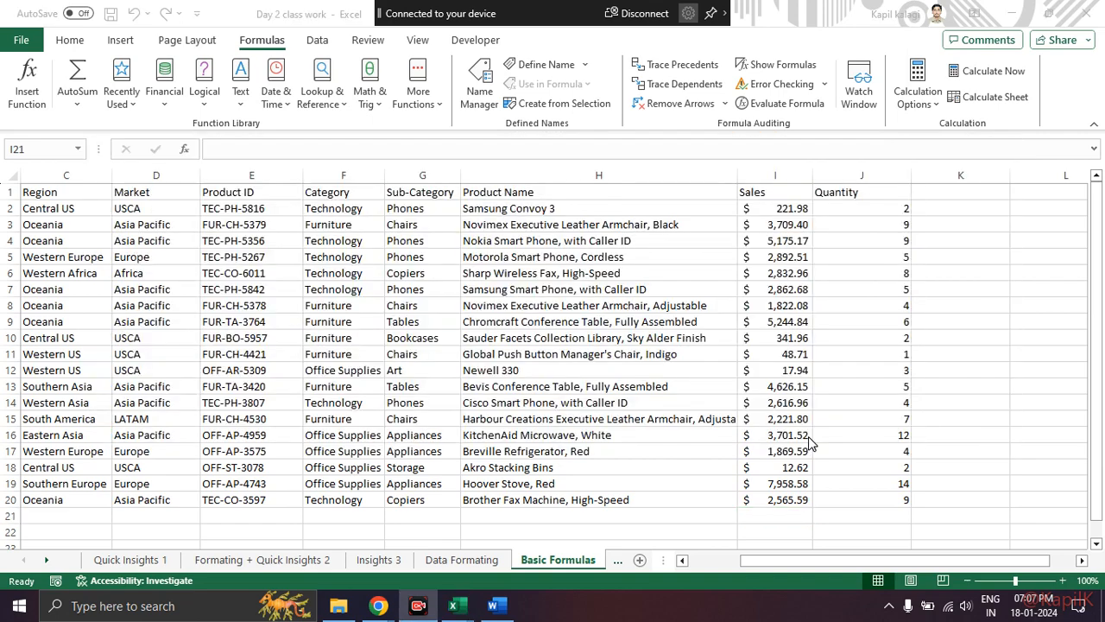
left_click(785, 515)
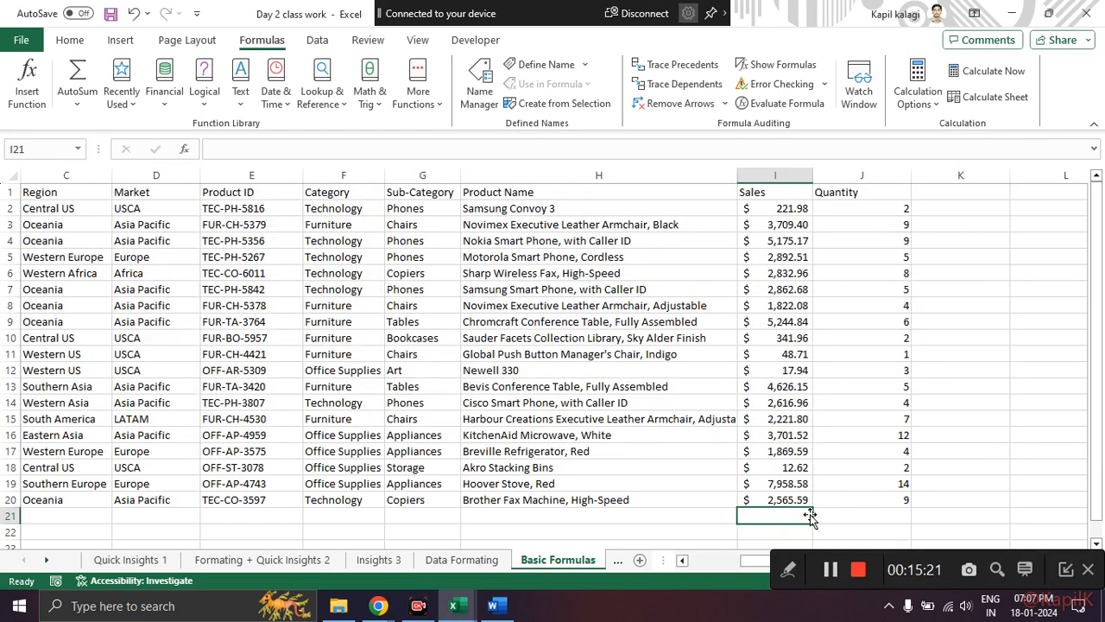
left_click(1064, 573)
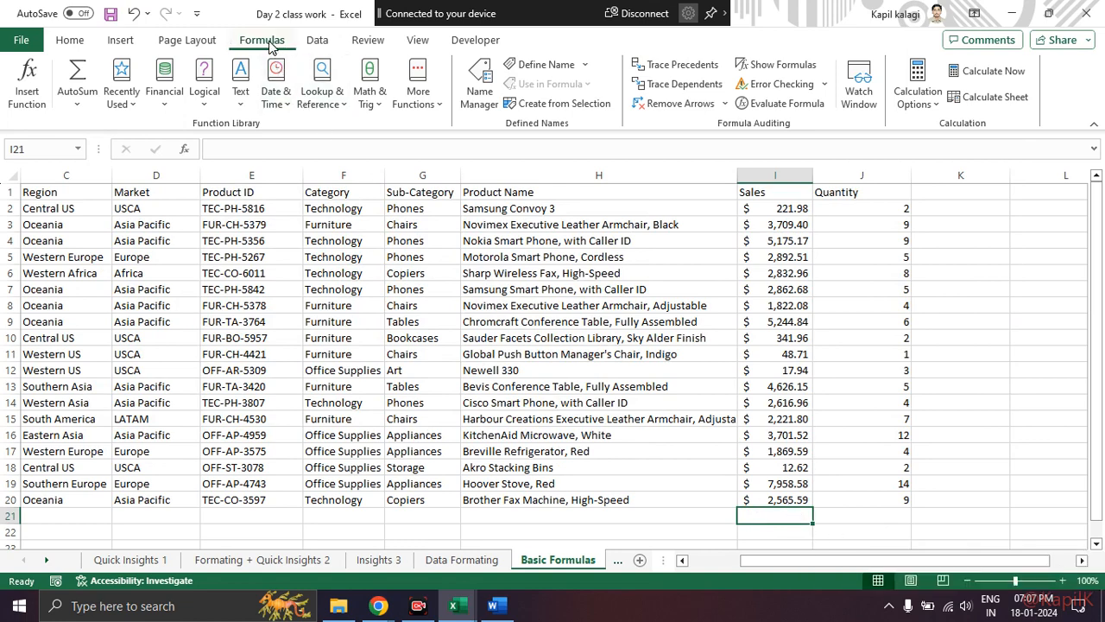
Step: Search the Insert Function dialog for "count" from cell I21 and choose the COUNT function
left_click(28, 85)
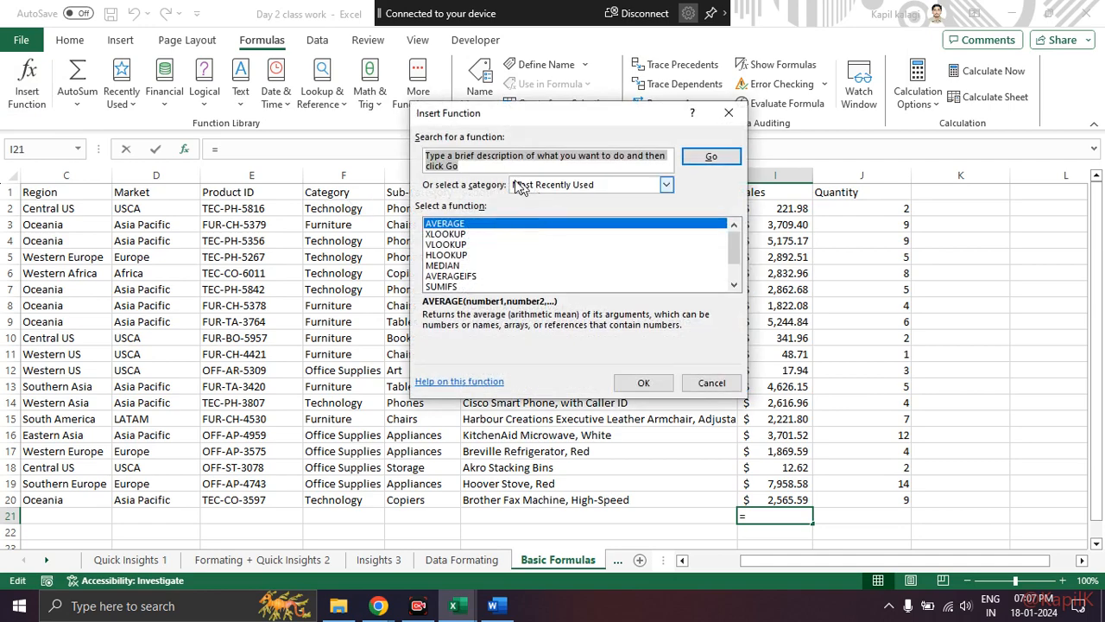
type("count")
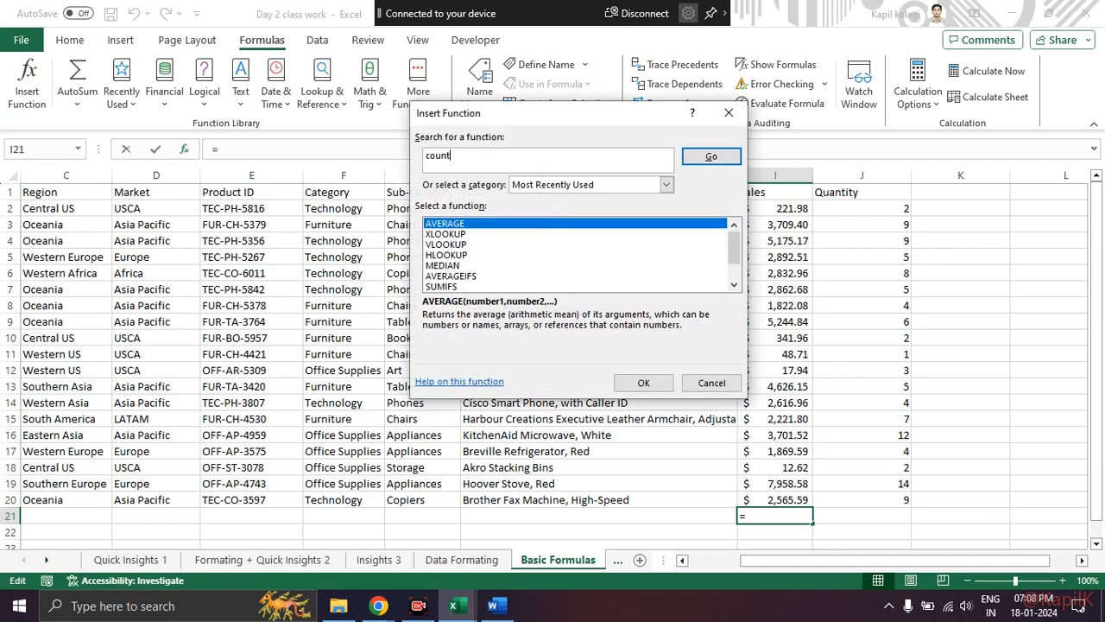
key("Return")
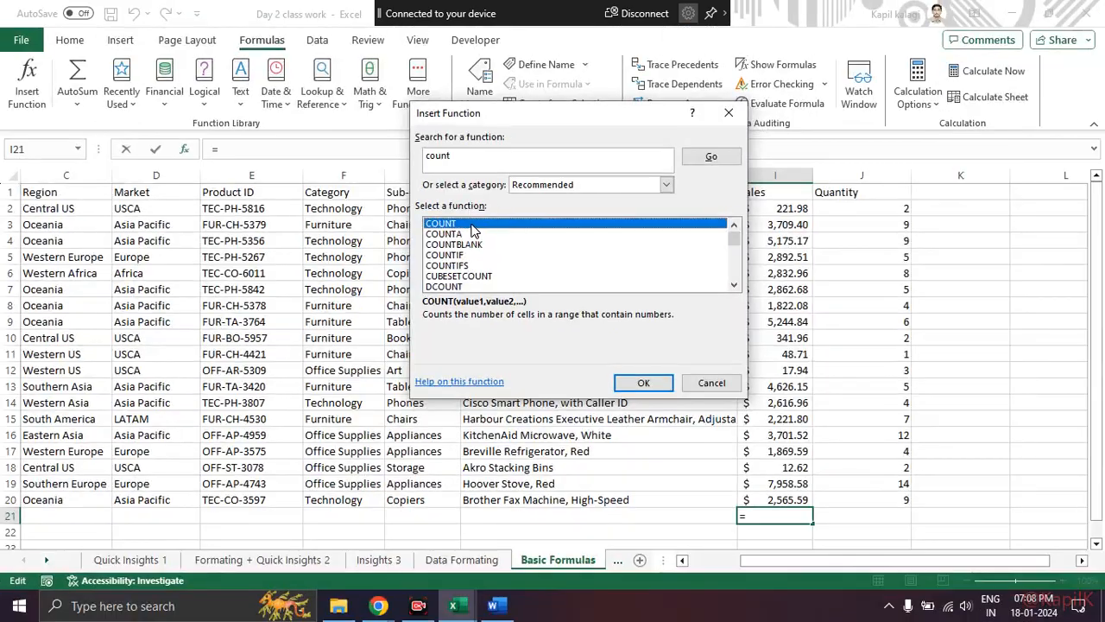
left_click(639, 382)
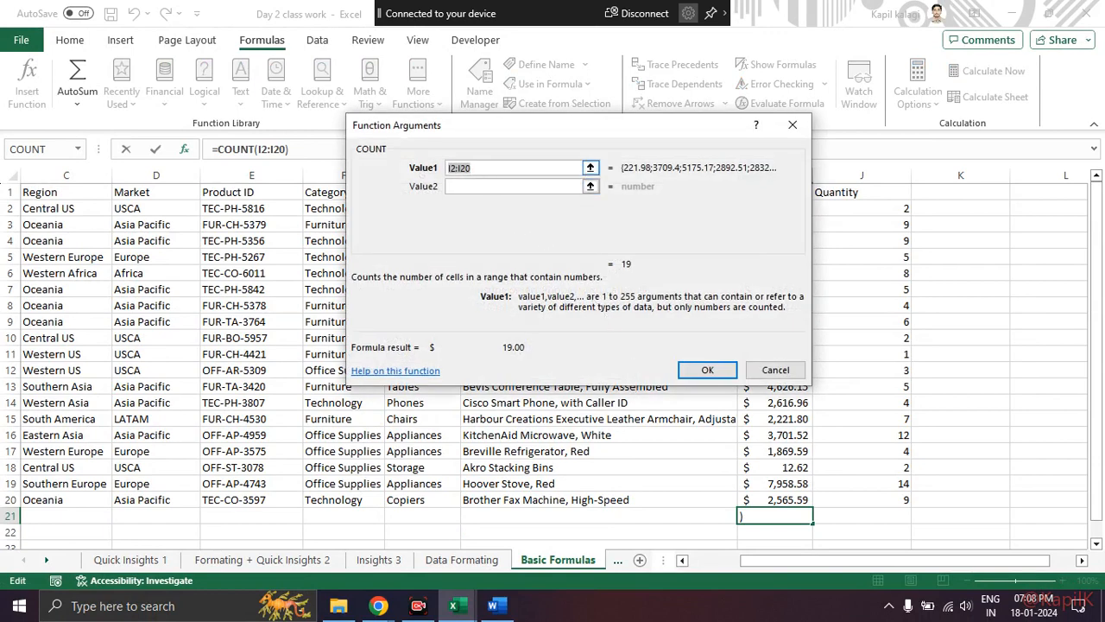
Step: Replace COUNT's Value1 argument with the Sales values I2:I20 and insert the formula in cell I21
key("BackSpace")
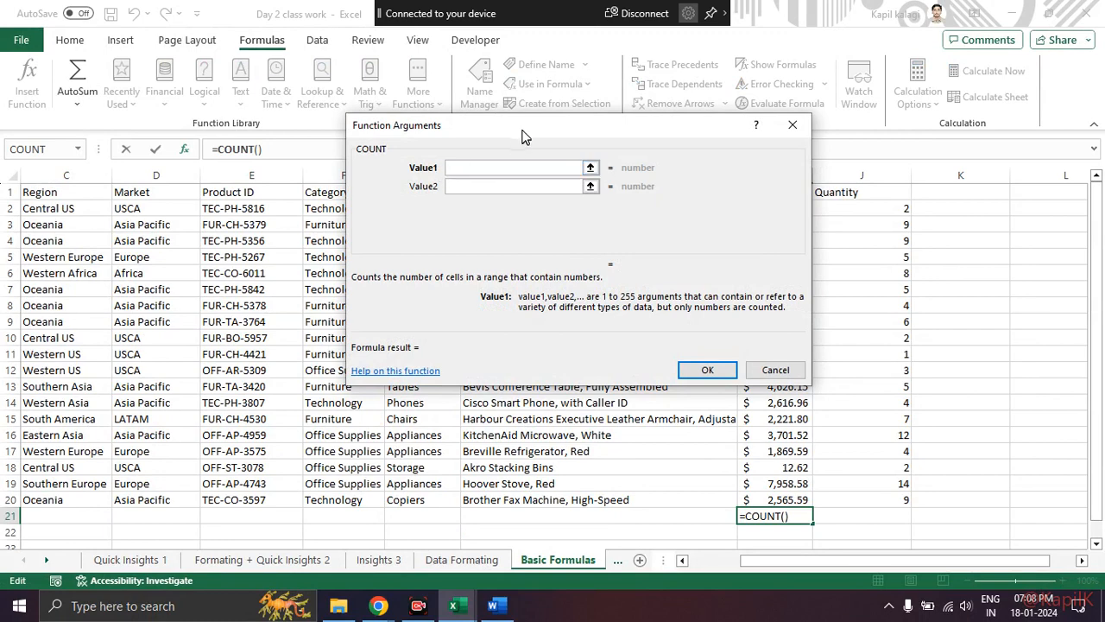
left_click_drag(521, 134, 328, 130)
left_click_drag(781, 205, 782, 500)
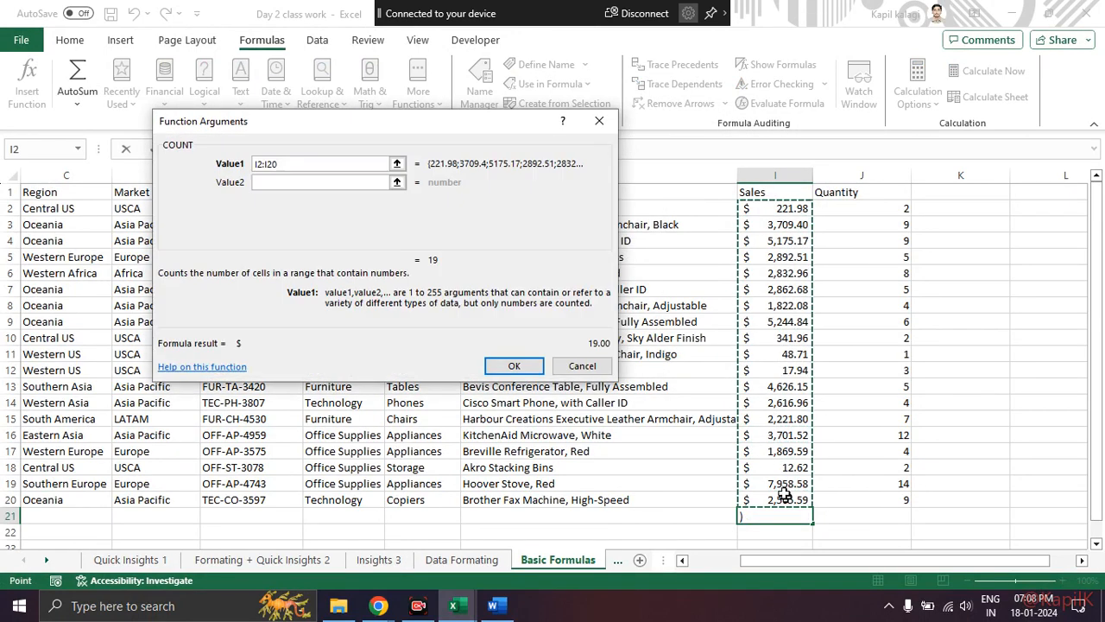
left_click(511, 366)
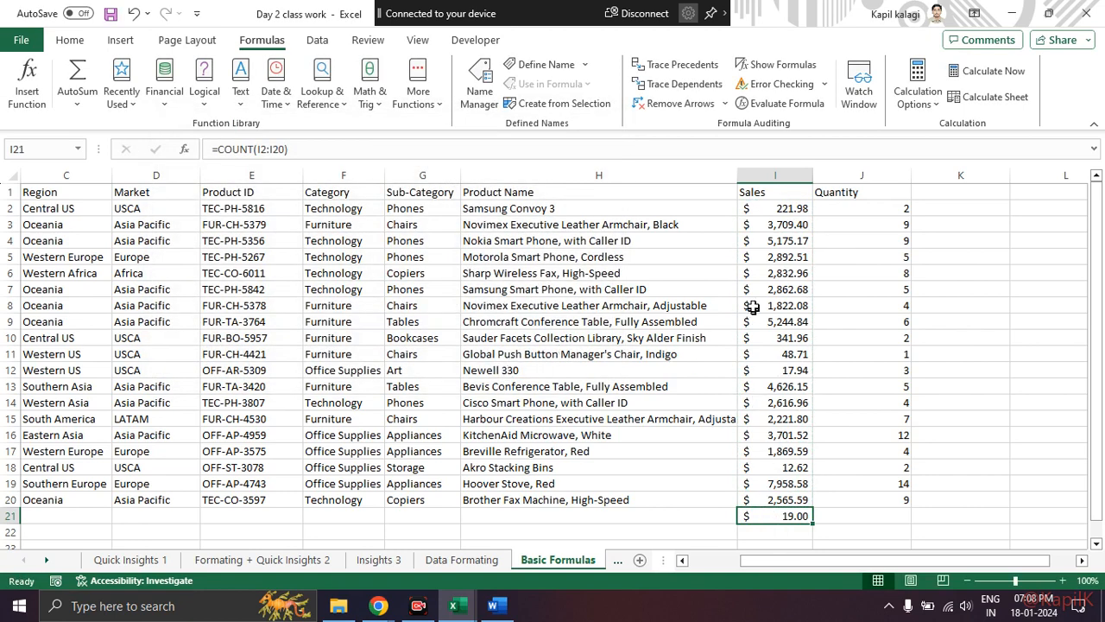
Step: Examine the Sales values and the Order Date column, comparing their counts with the COUNT result in I21
left_click_drag(765, 208, 773, 485)
left_click(766, 511)
left_click_drag(846, 562, 706, 564)
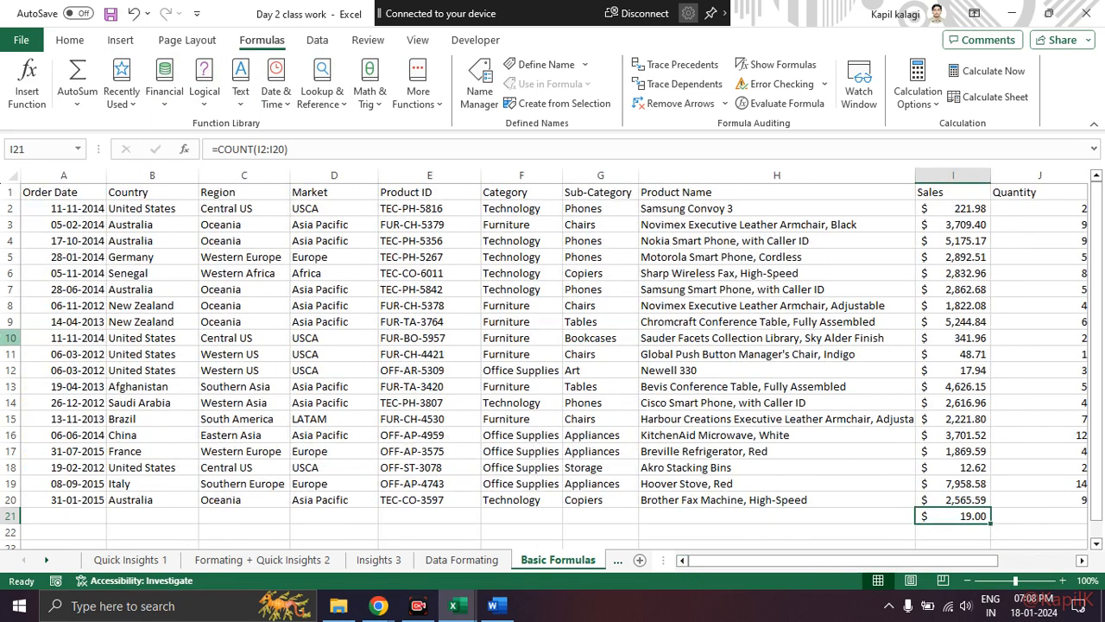
left_click_drag(33, 212, 54, 505)
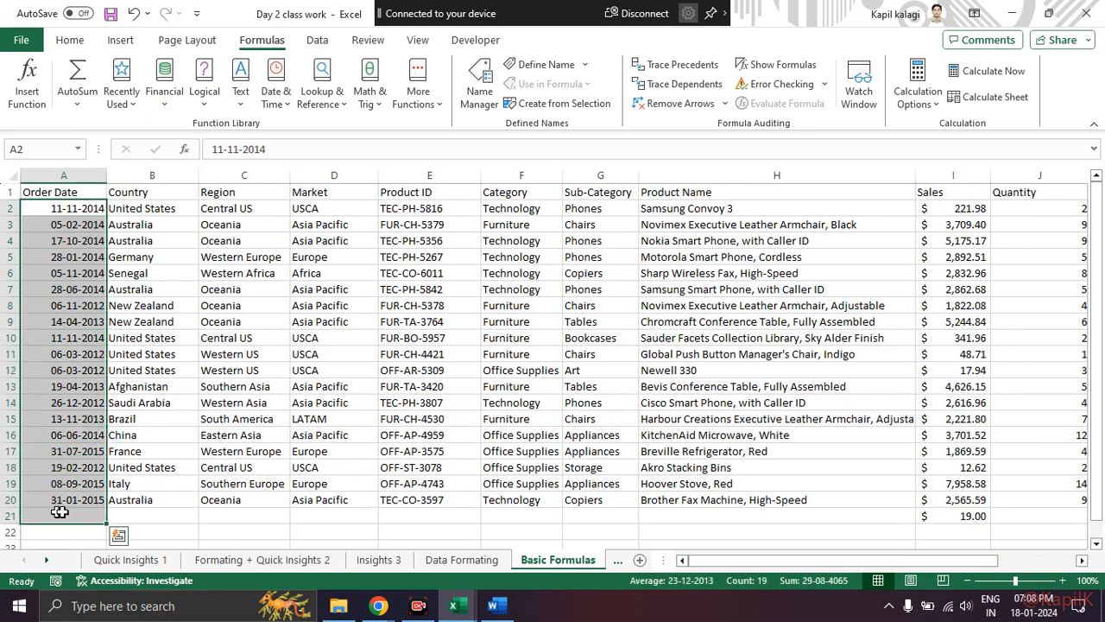
left_click_drag(820, 561, 836, 562)
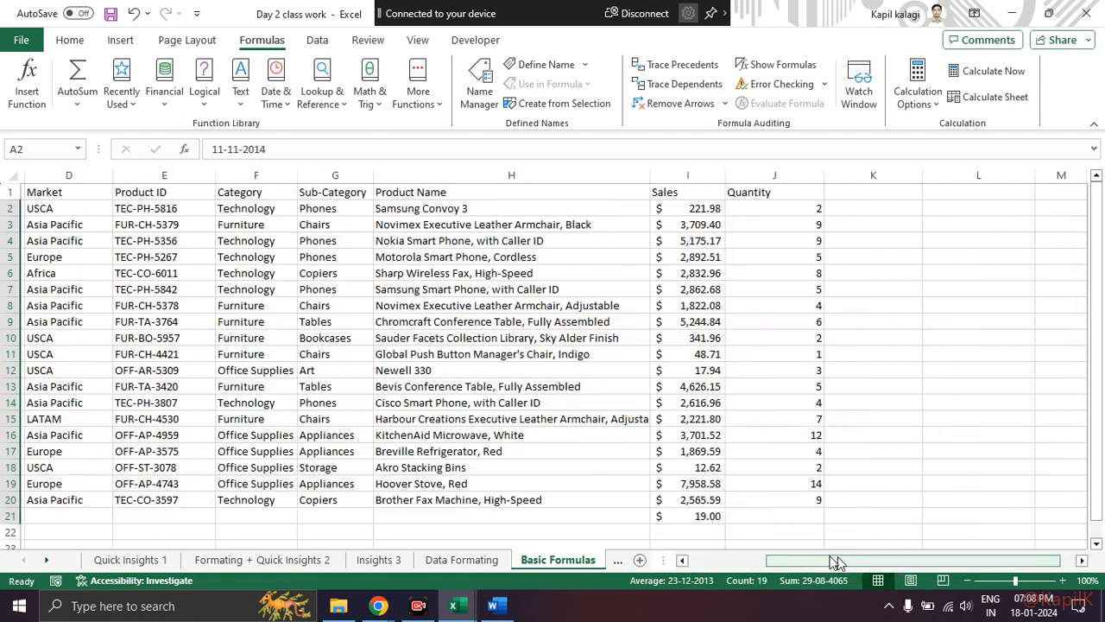
Step: Change the number format of cell I21 to General
left_click(701, 518)
right_click(694, 515)
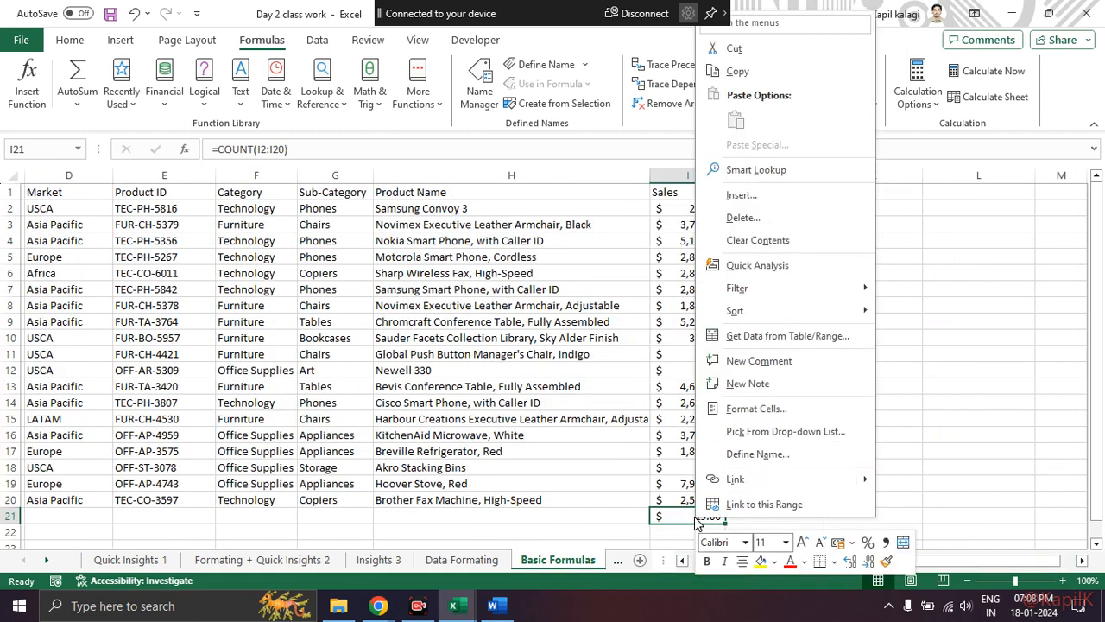
left_click(757, 411)
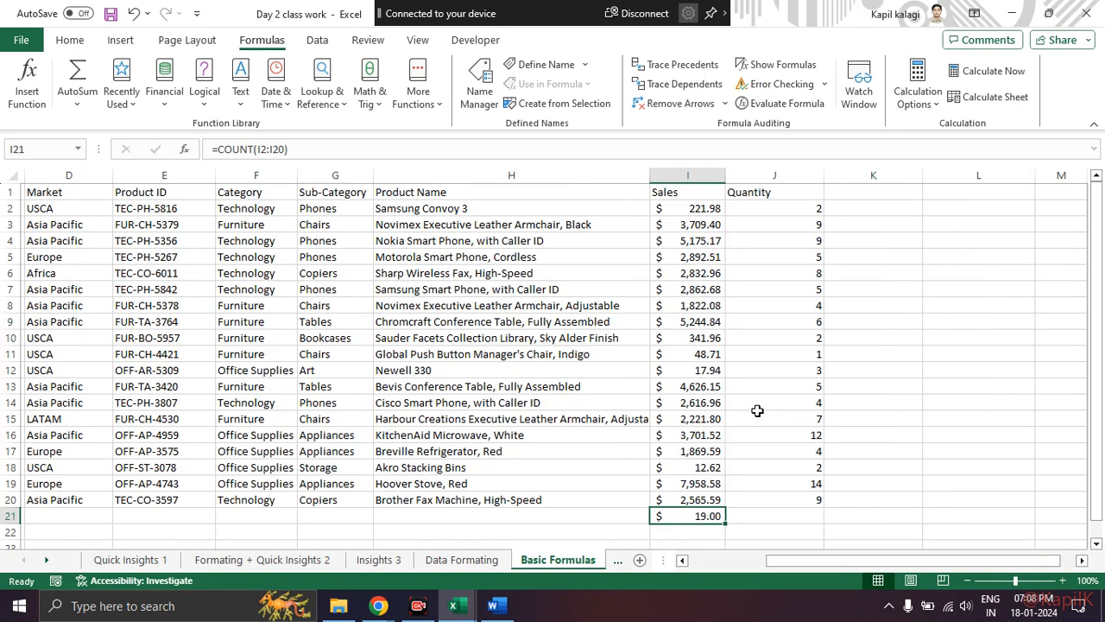
left_click(583, 268)
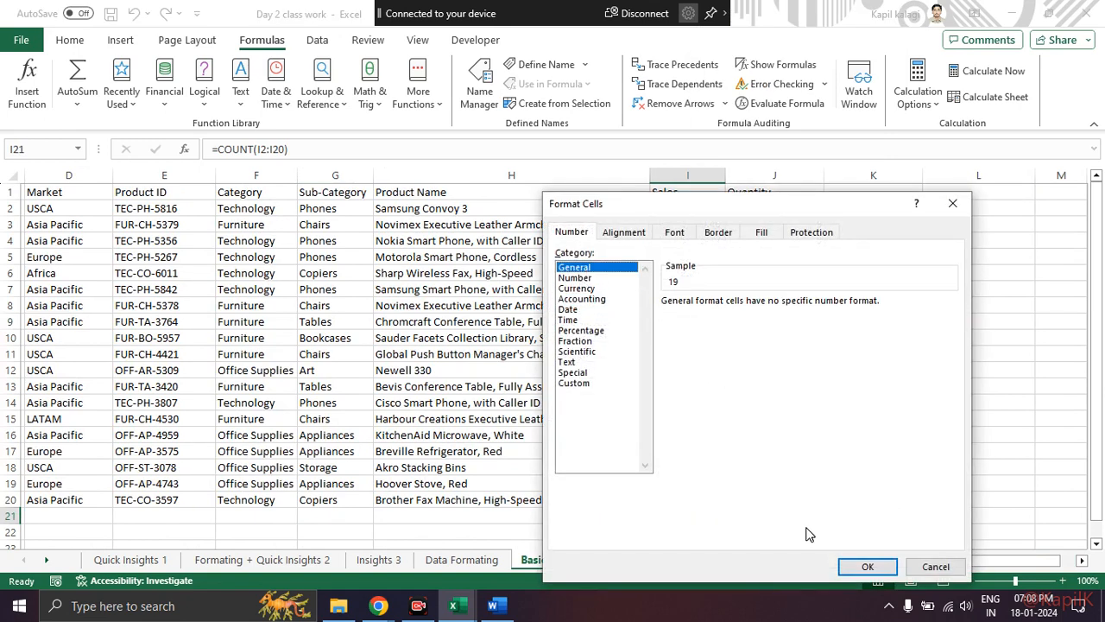
left_click(568, 277)
left_click(583, 268)
left_click(847, 565)
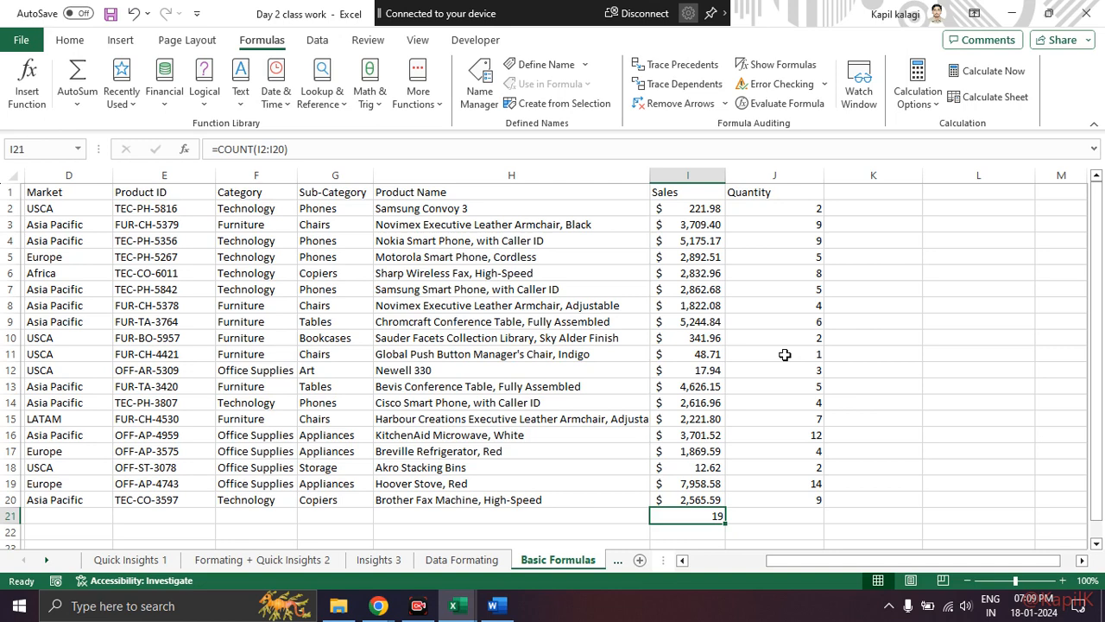
Step: Review the range used by the COUNT formula in I21, the Quantity and Sales values, and the whole data table
key("F2")
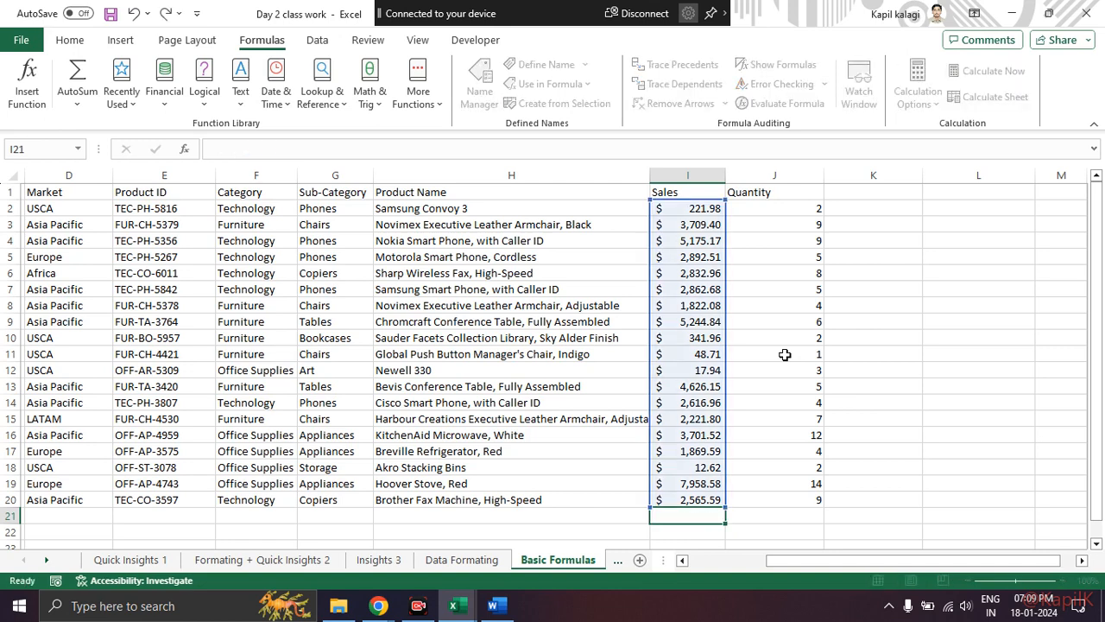
key("Escape")
left_click_drag(789, 208, 778, 501)
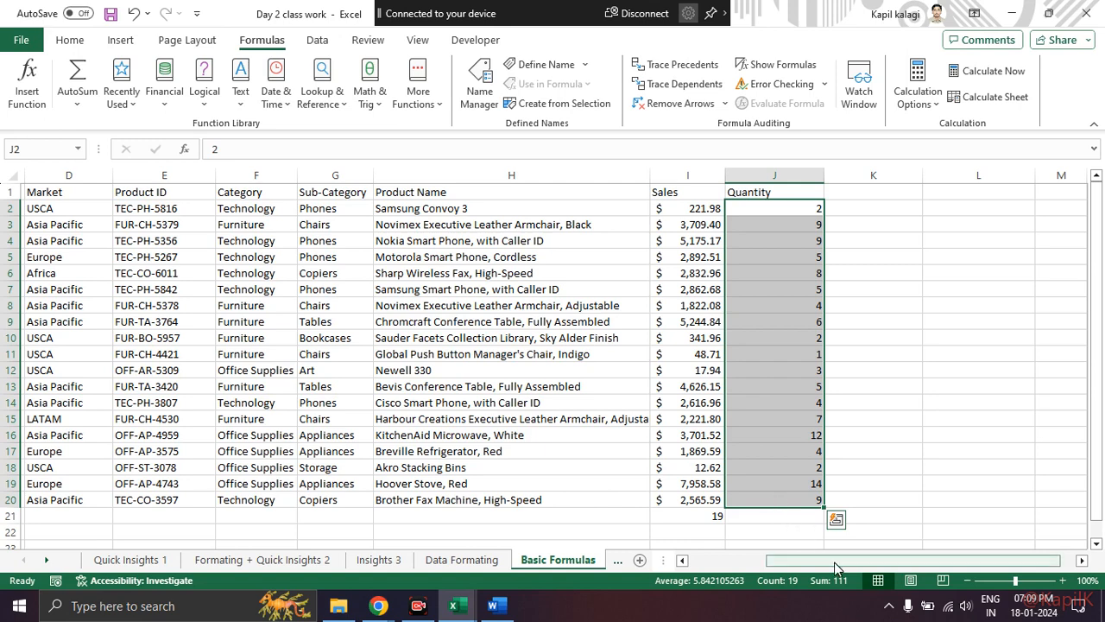
left_click(863, 471)
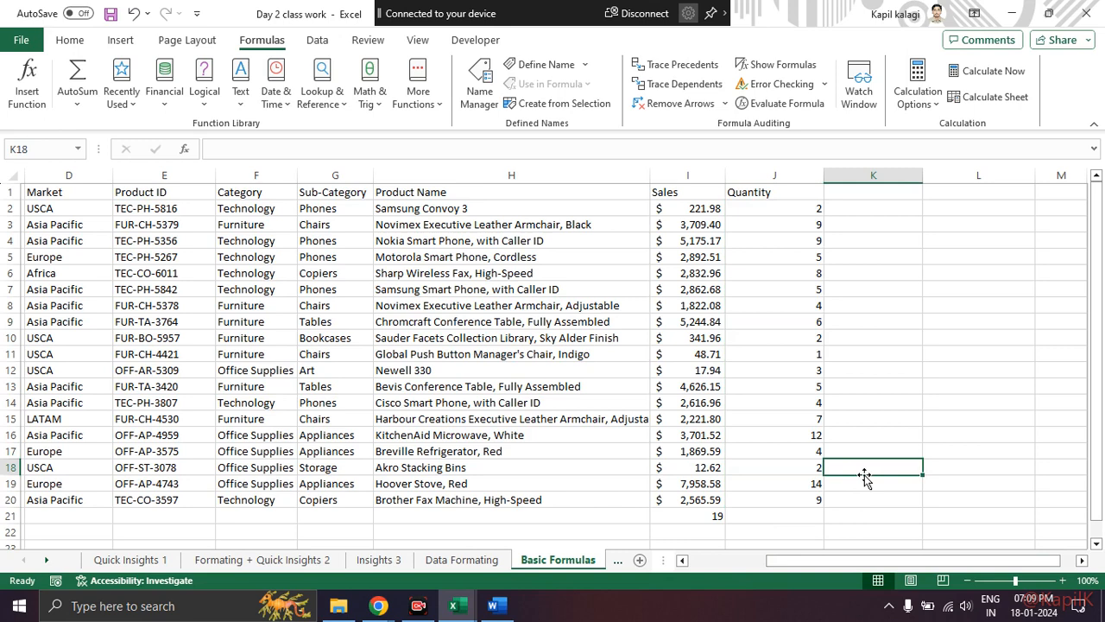
left_click_drag(860, 563, 694, 557)
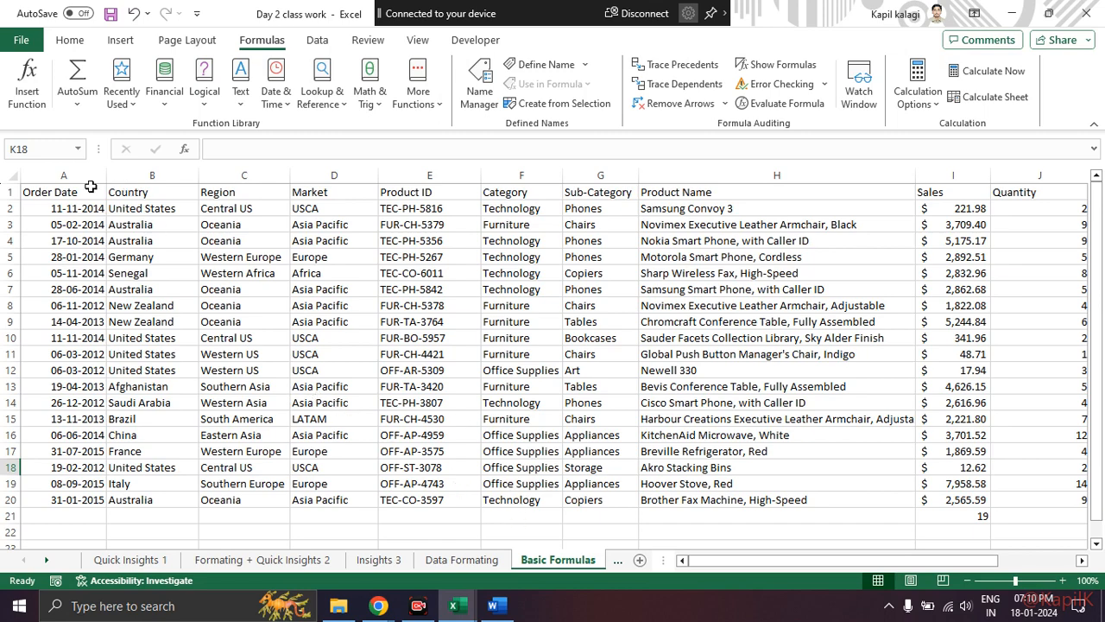
left_click_drag(81, 187, 784, 501)
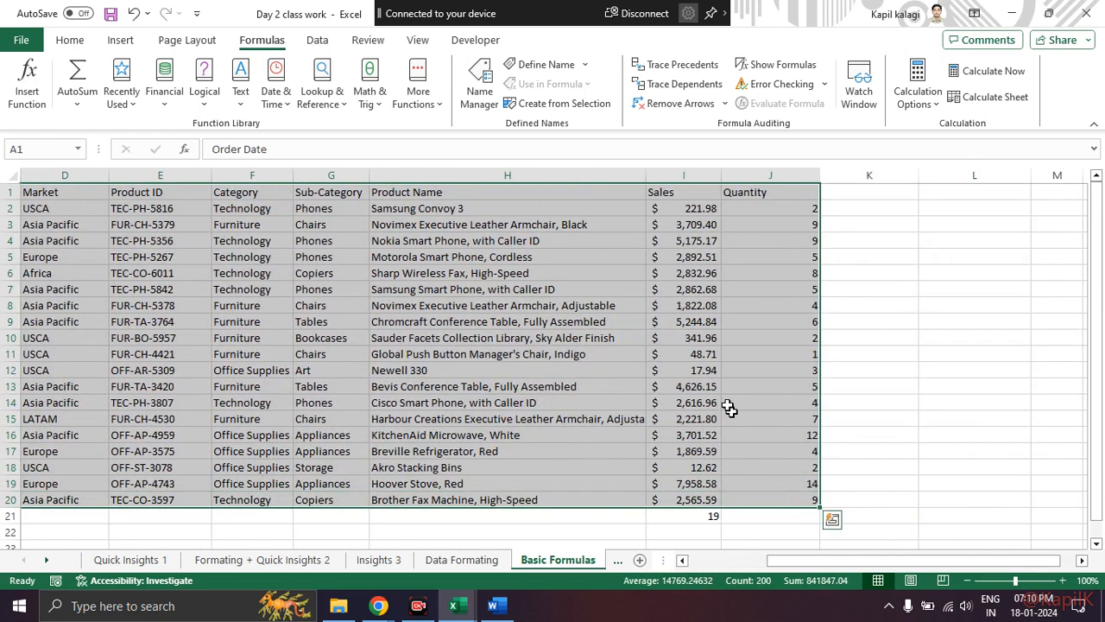
left_click(703, 362)
left_click_drag(691, 210, 700, 494)
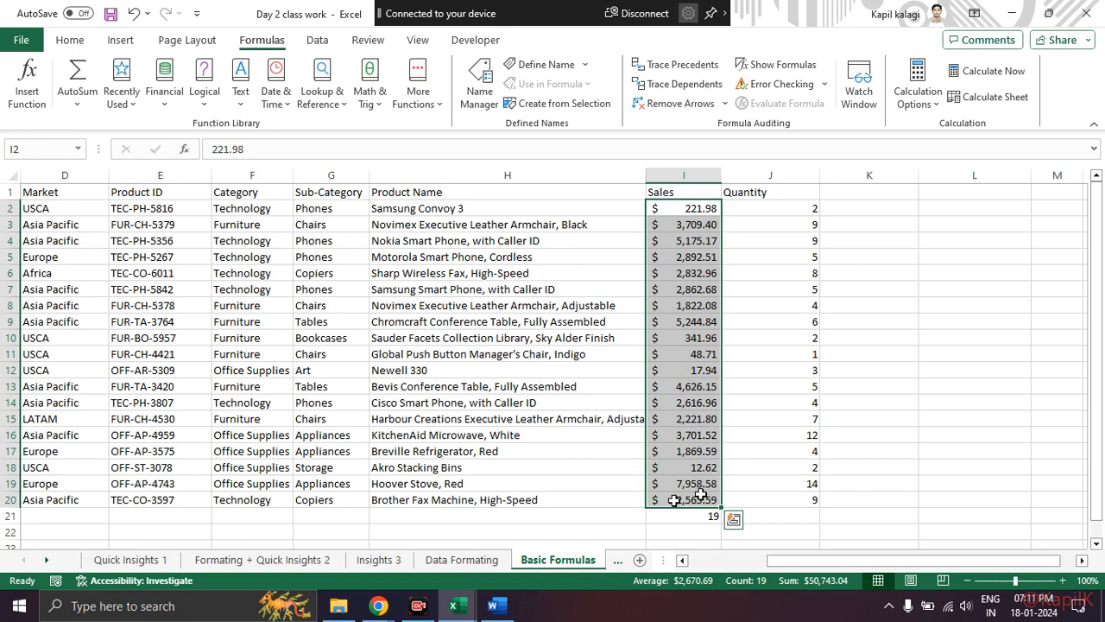
Step: Switch to the Google Meet call, mute and unmute the microphone, and return to the Excel workbook
left_click(378, 605)
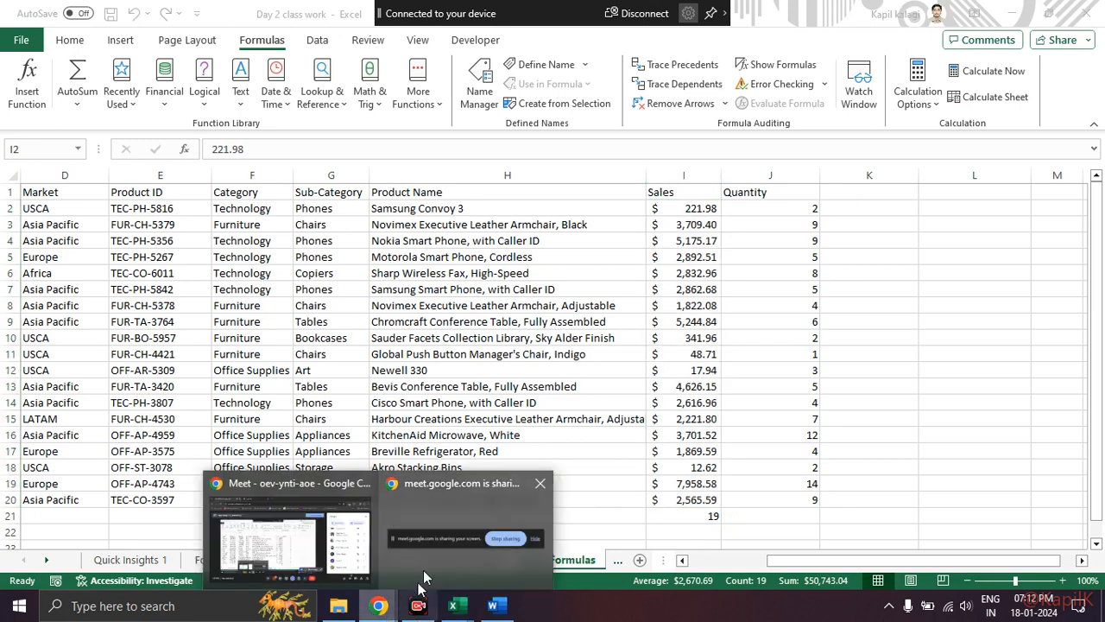
left_click(412, 571)
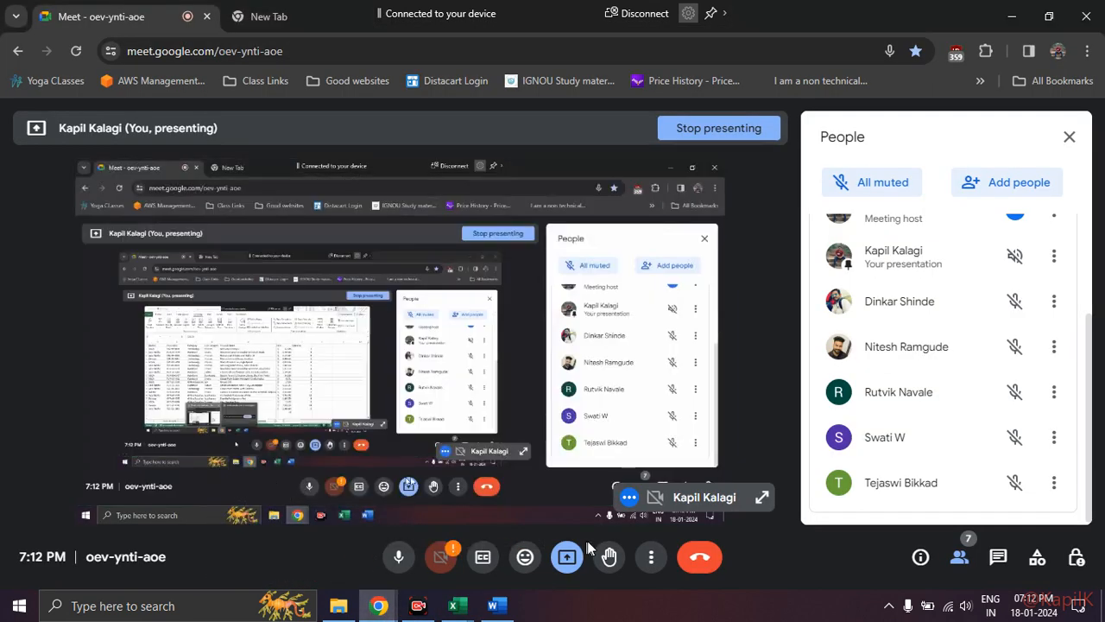
left_click(399, 557)
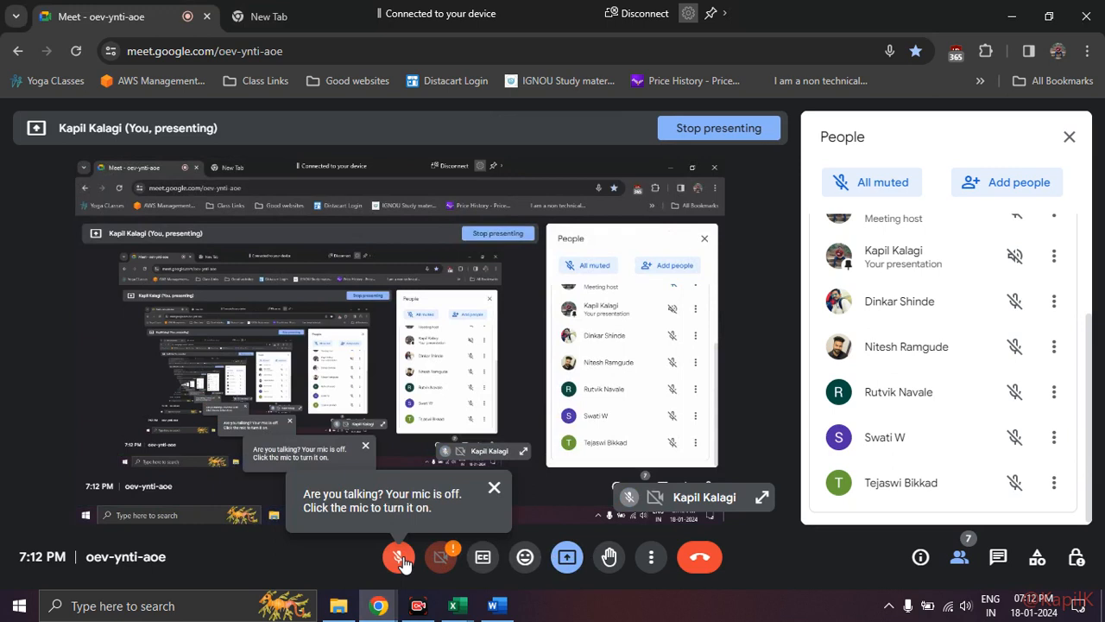
left_click(495, 489)
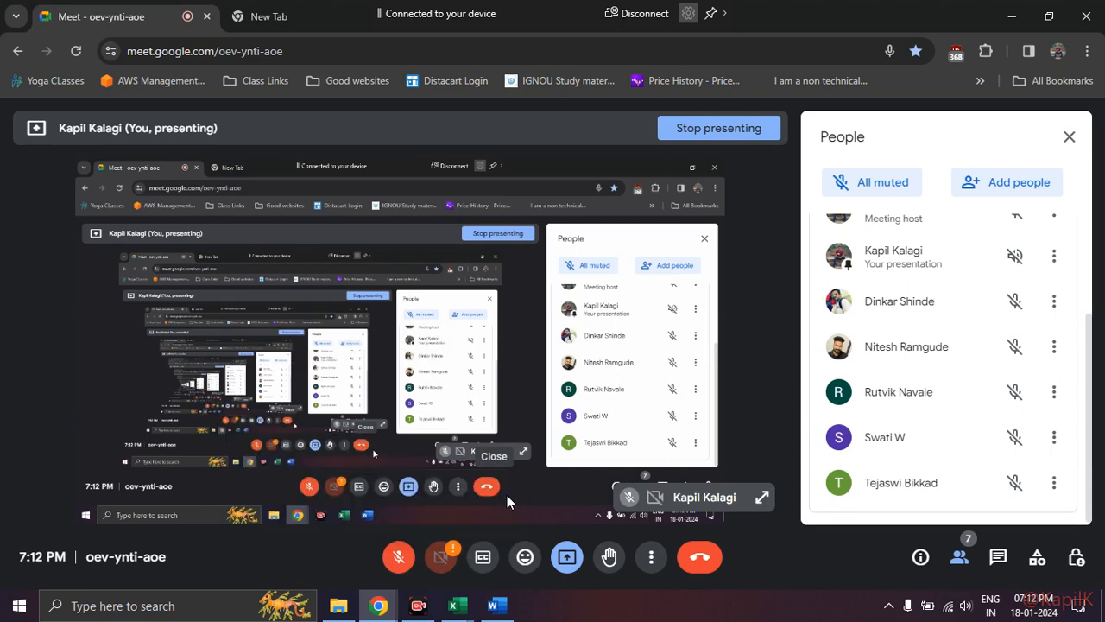
left_click(402, 557)
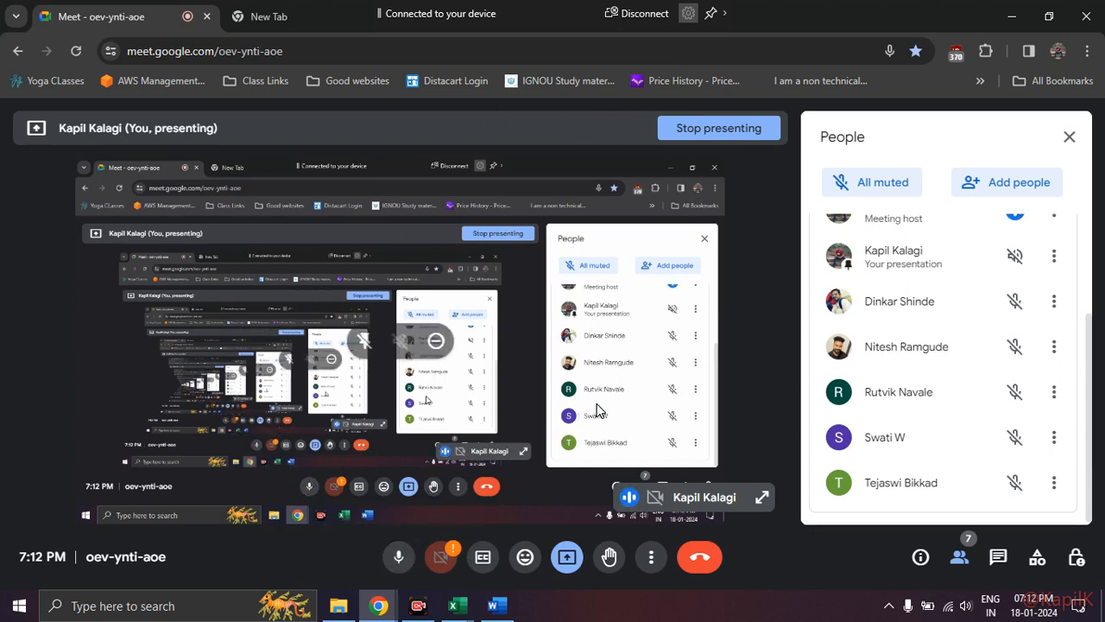
key("alt+Tab")
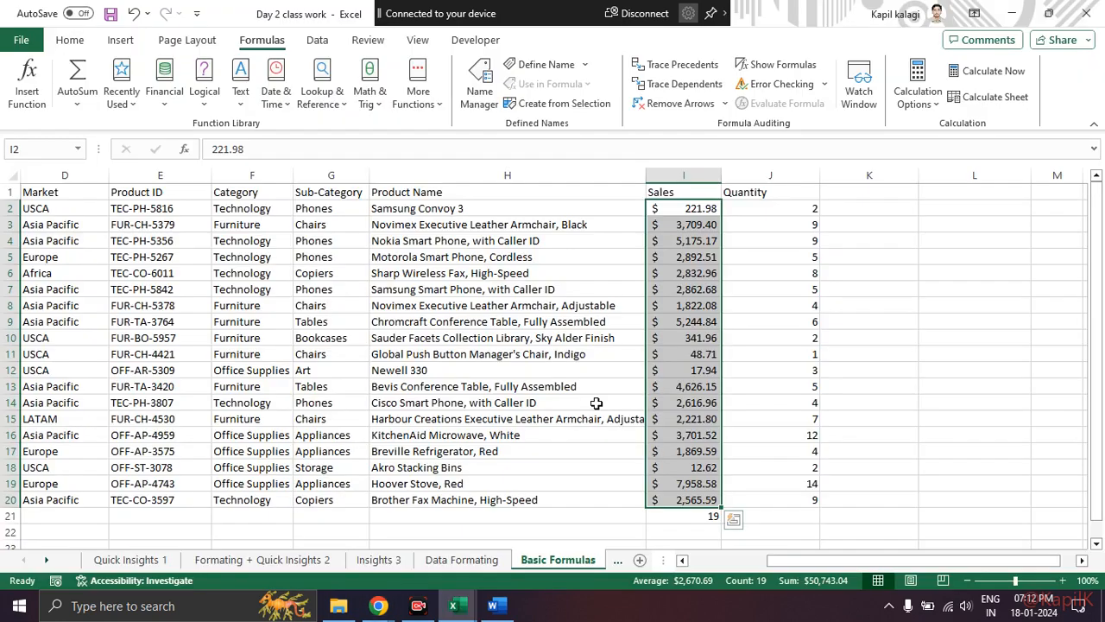
Step: Clear the COUNT formula from cell I21
left_click(629, 513)
left_click(708, 516)
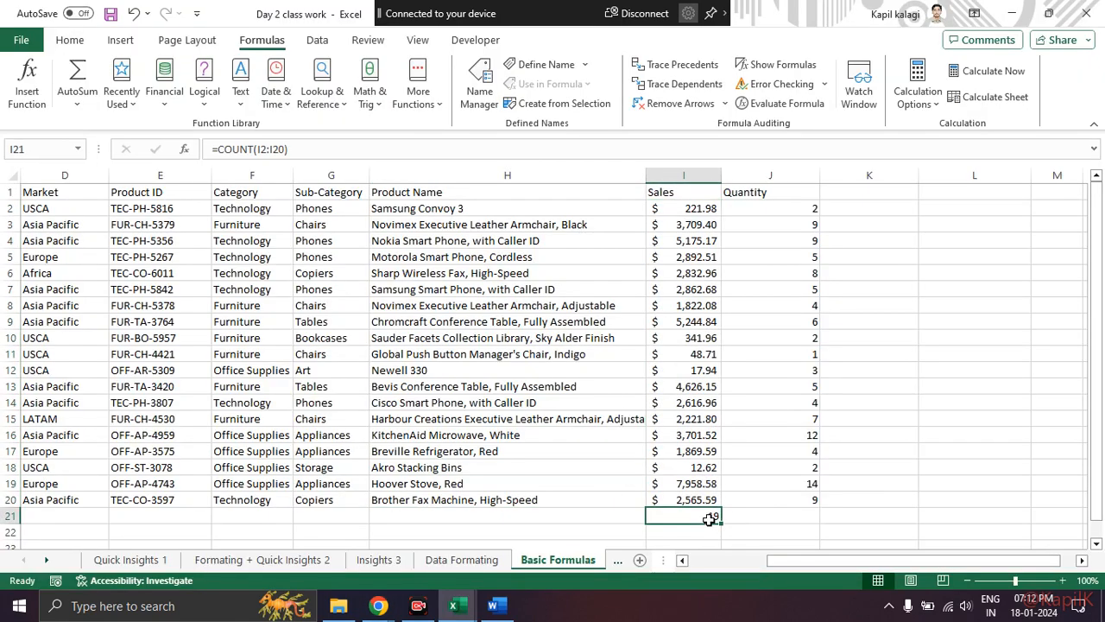
key("Delete")
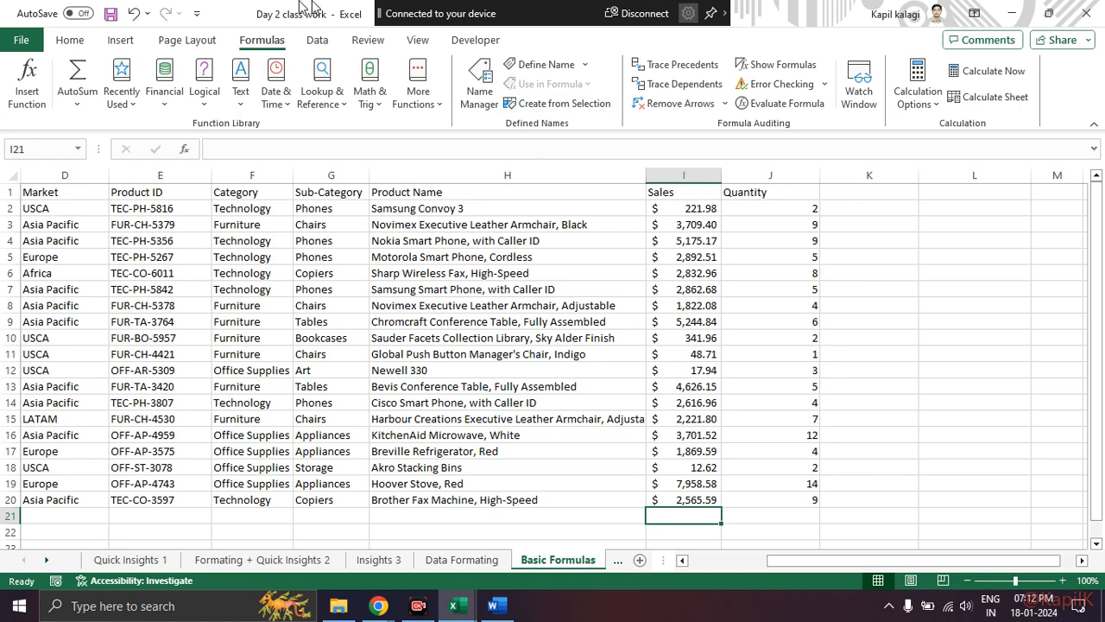
Step: Start inserting a function in cell I21 and search the function list for "sum"
left_click(25, 95)
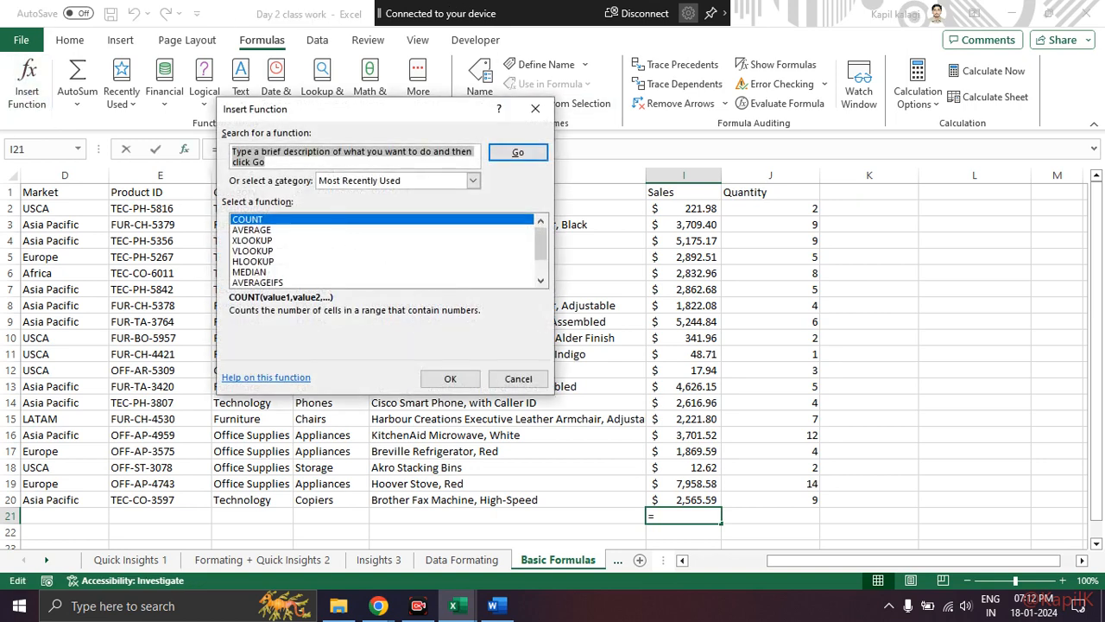
type("sum")
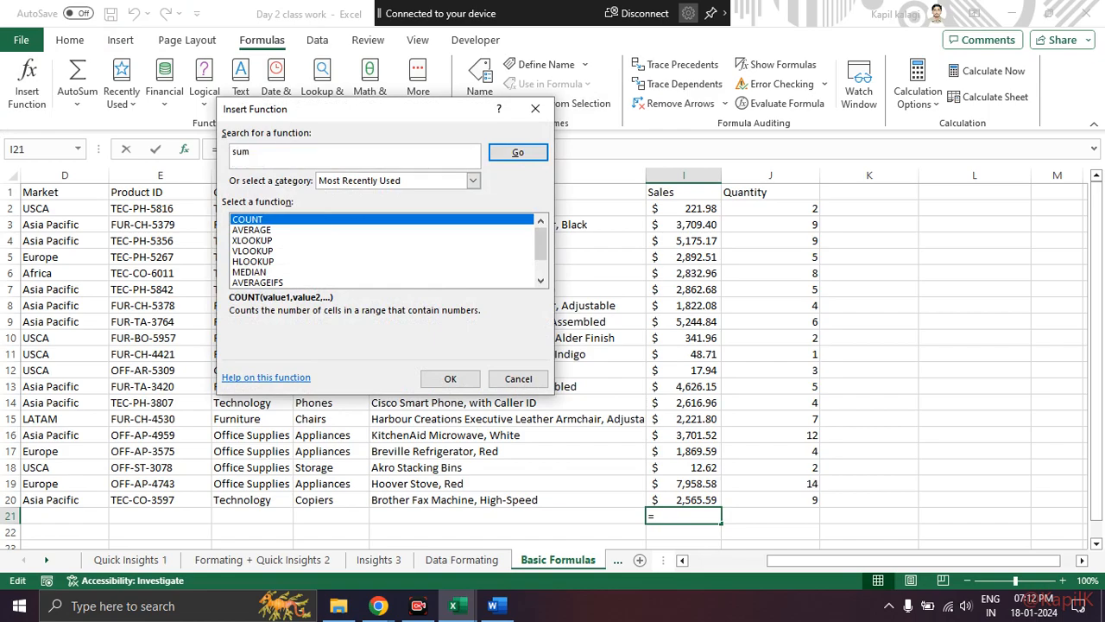
key("Return")
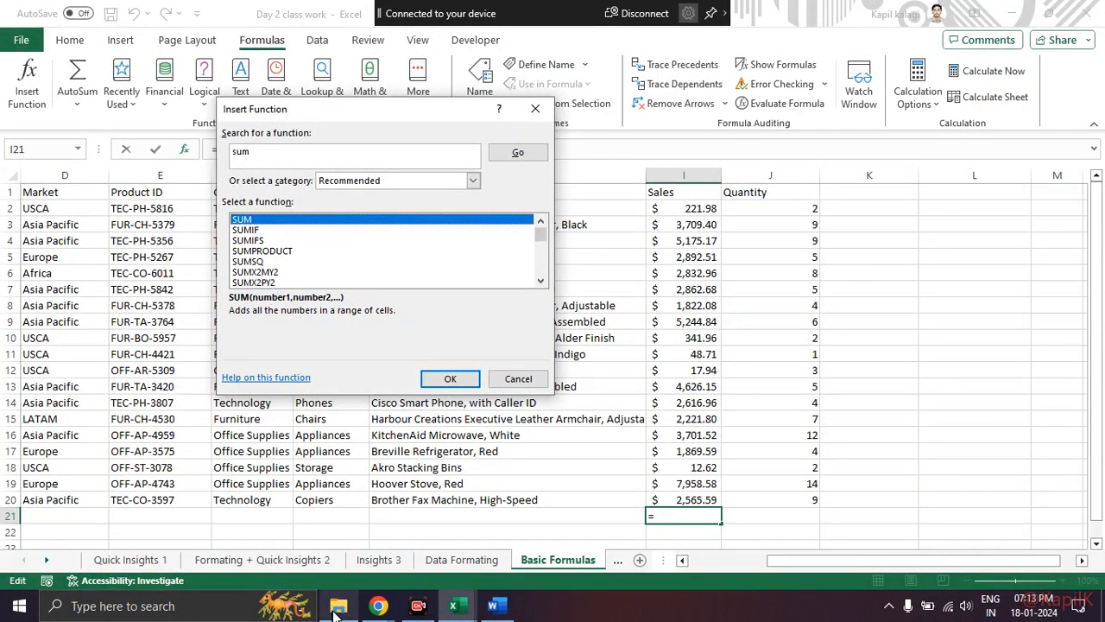
Step: Switch to the Google Meet call in Chrome, then mute and unmute the microphone
left_click(378, 605)
left_click(304, 535)
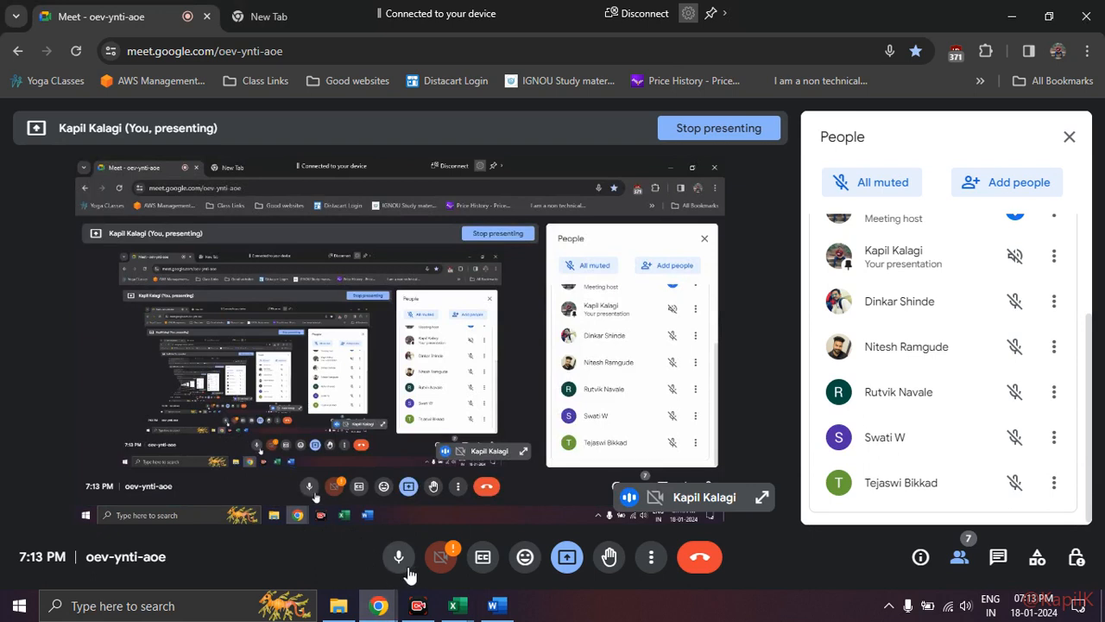
left_click(402, 563)
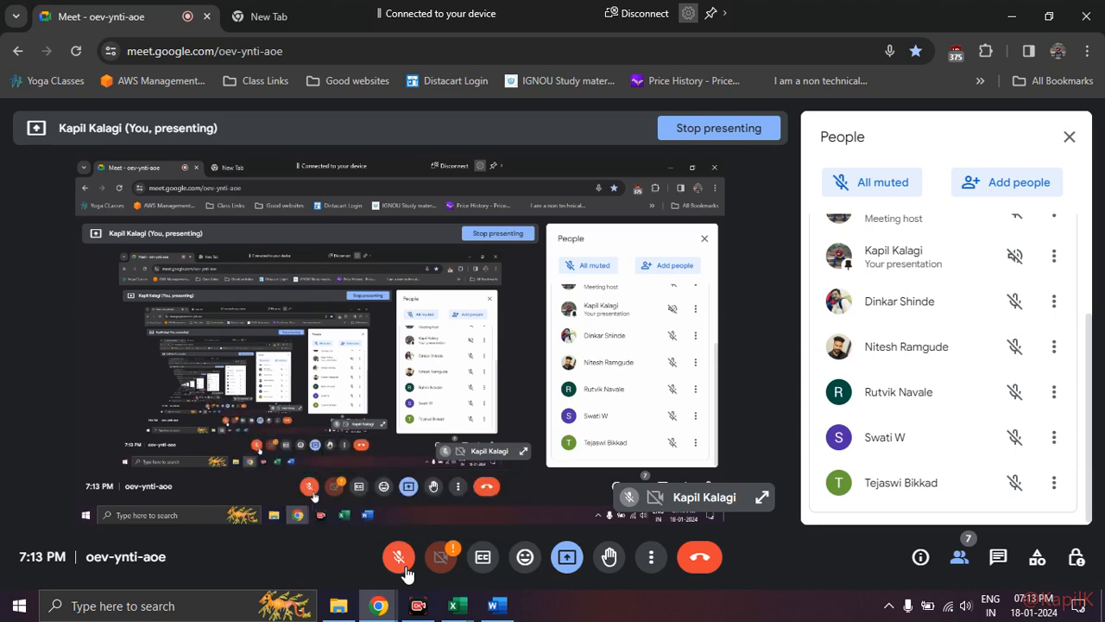
left_click(405, 570)
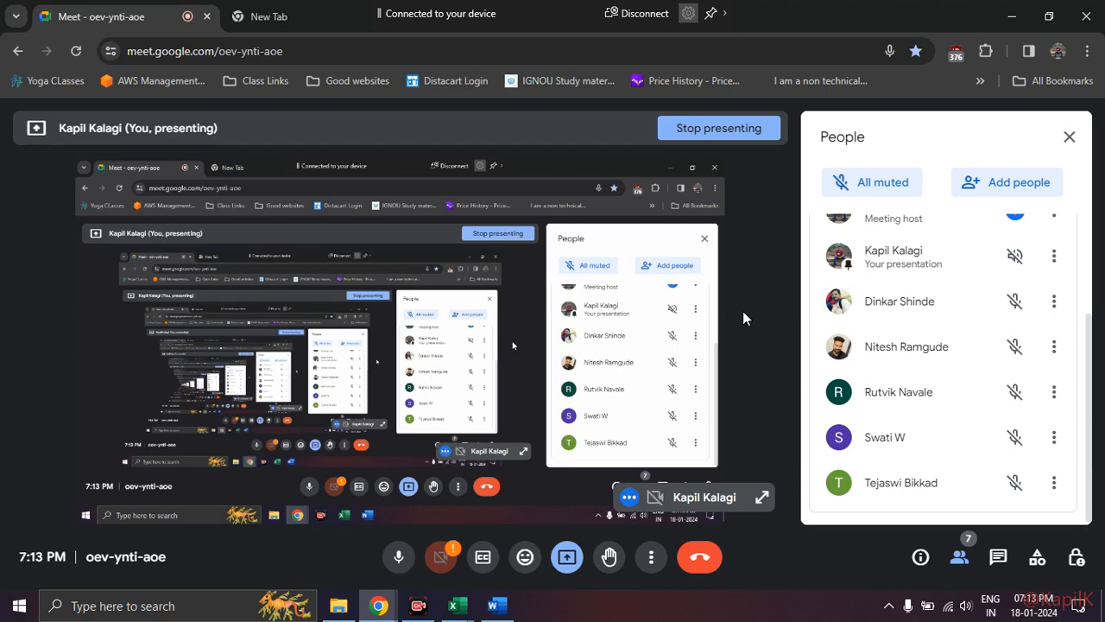
Step: Open Google Drive in the other browser tab and go to the Excel for Data Analysis folder inside Class Notes
left_click(298, 12)
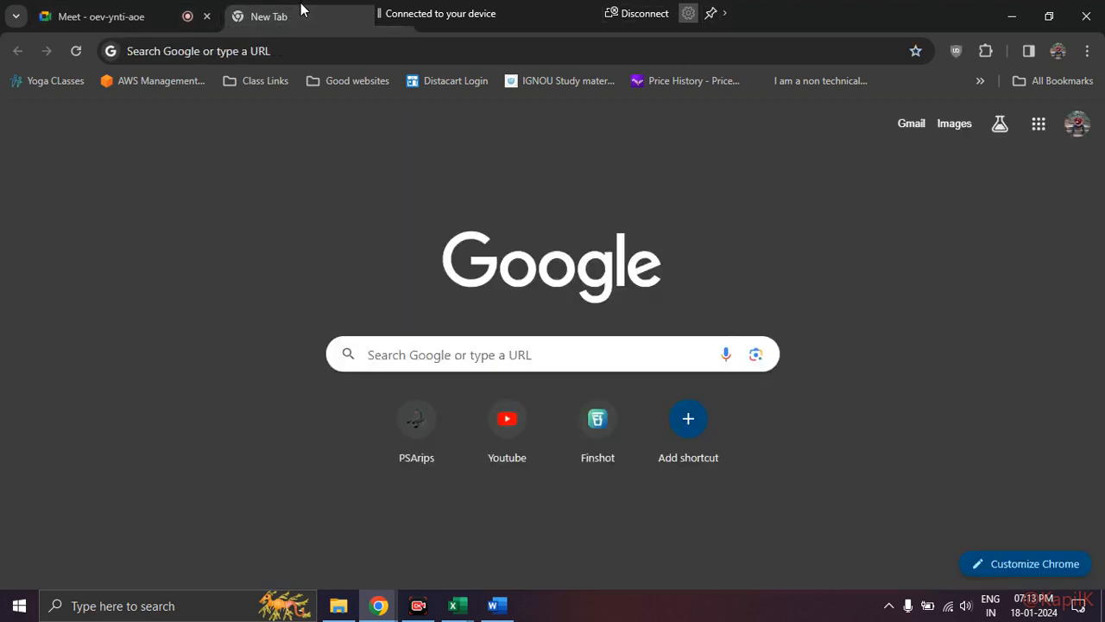
left_click(1040, 126)
left_click(942, 302)
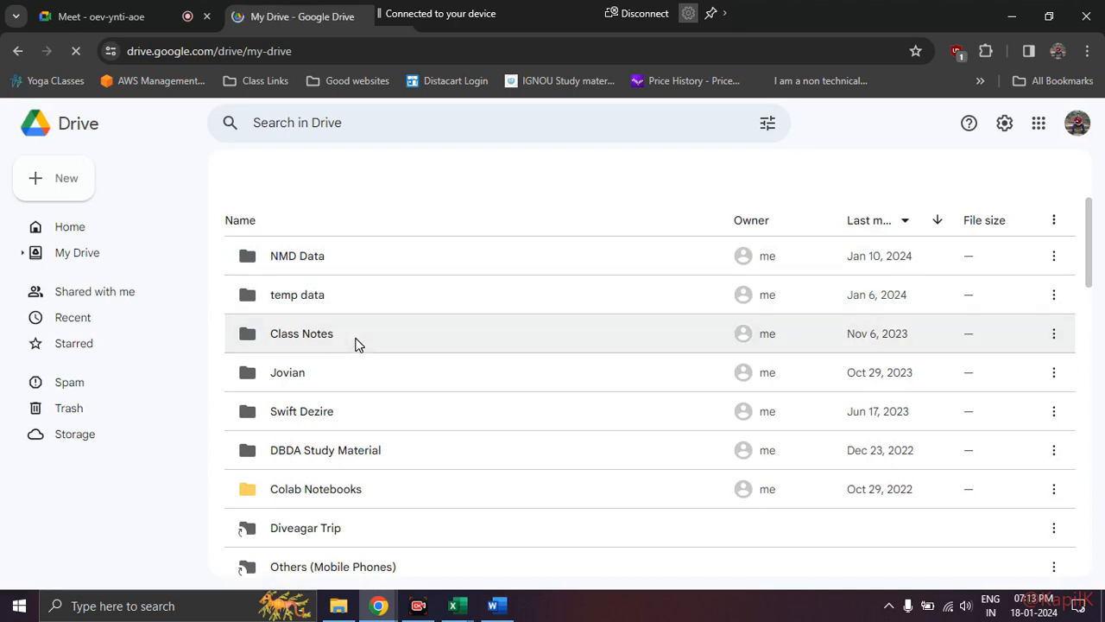
left_click(380, 382)
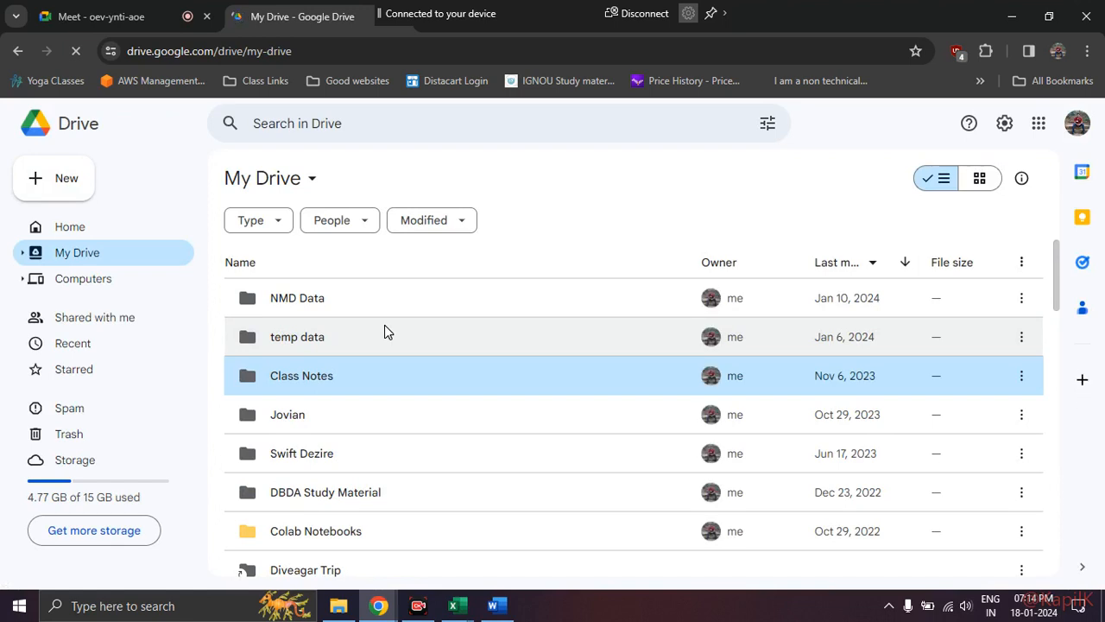
double_click(376, 381)
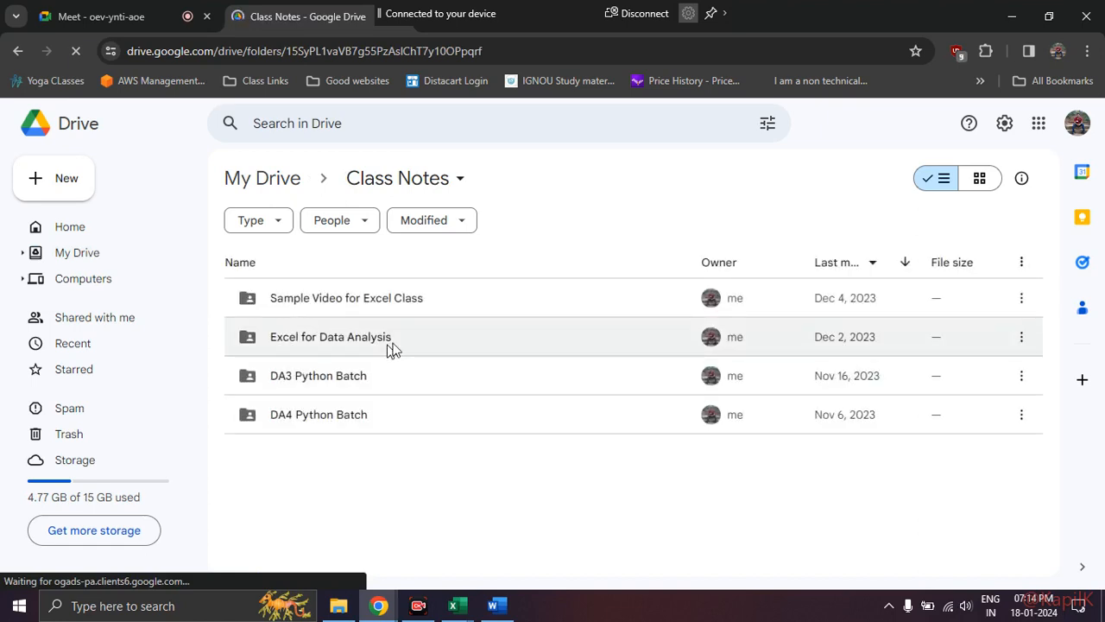
double_click(451, 341)
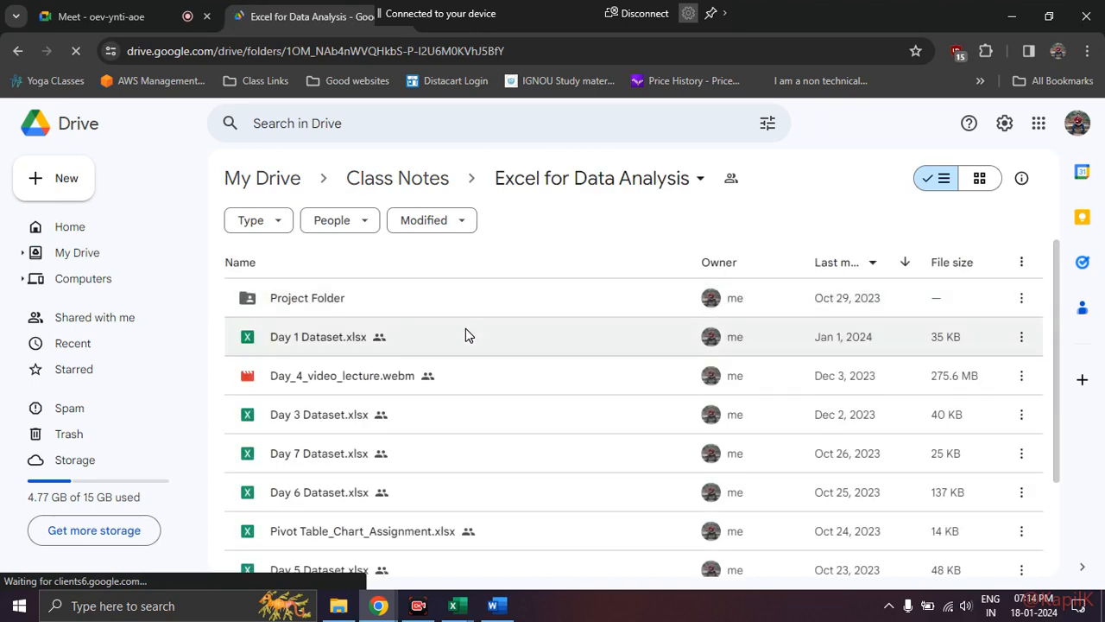
Step: Review the files in the Excel for Data Analysis folder and in its Project Folder subfolder
scroll(475, 338, "down", 2)
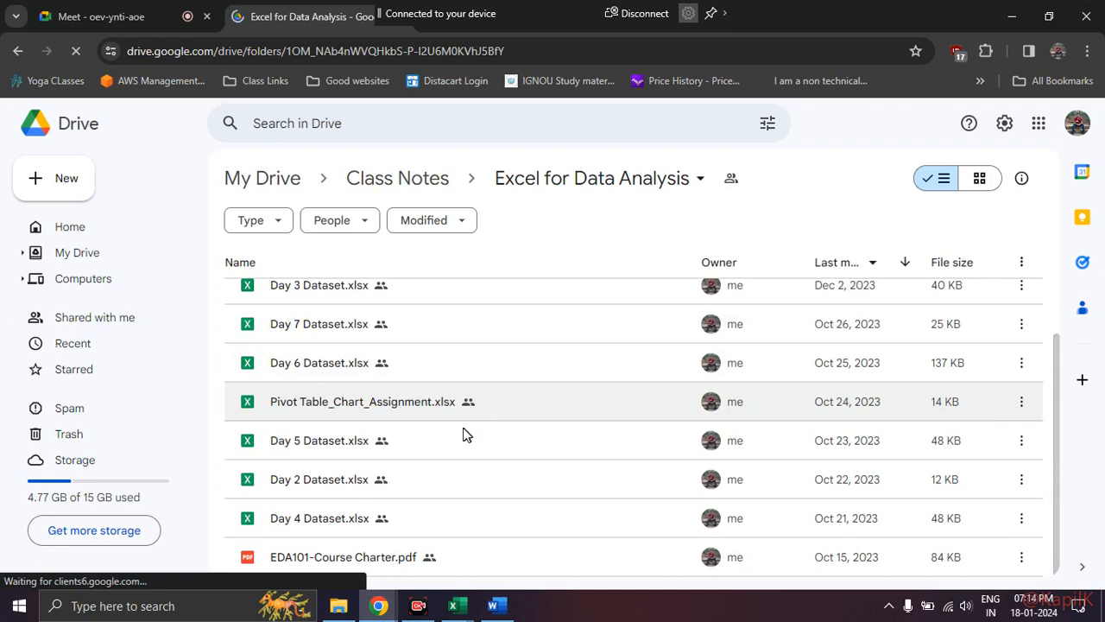
scroll(458, 570, "up", 2)
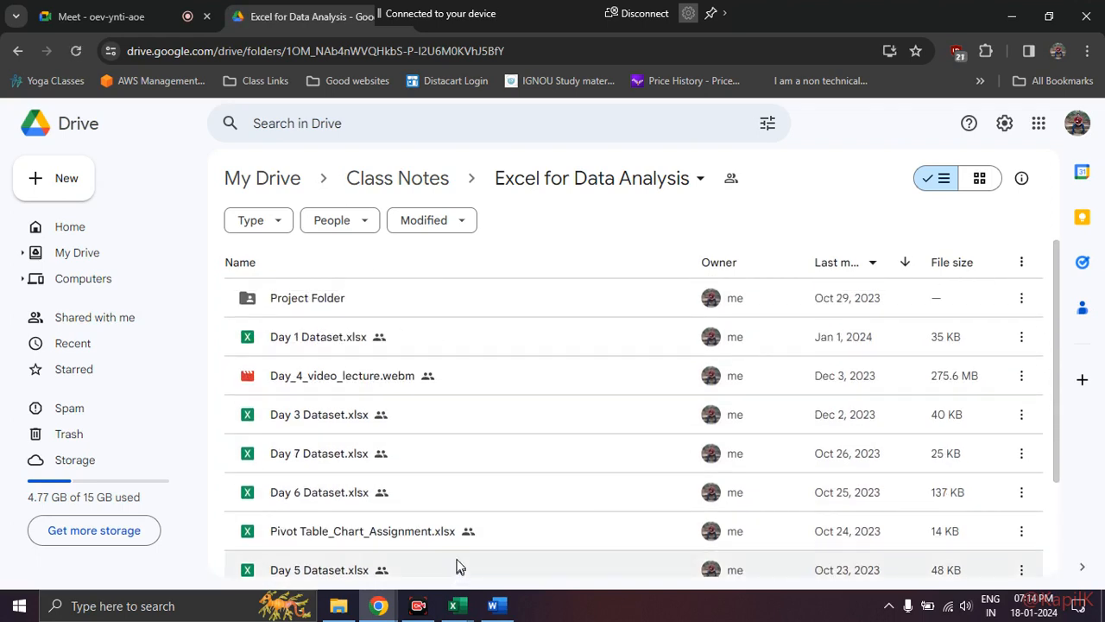
double_click(375, 304)
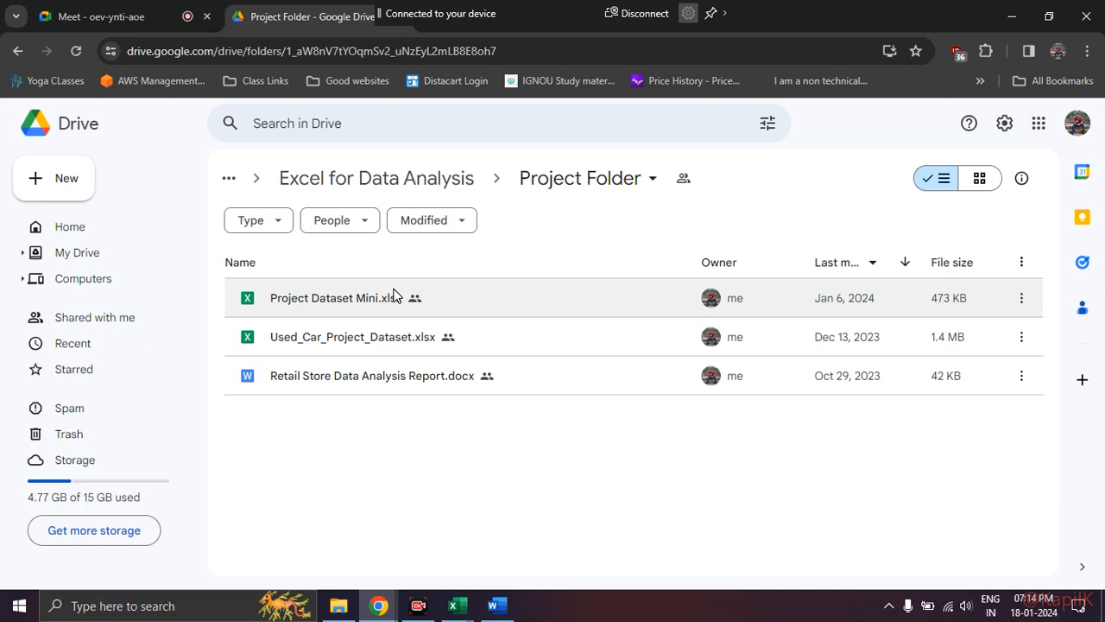
left_click(570, 191)
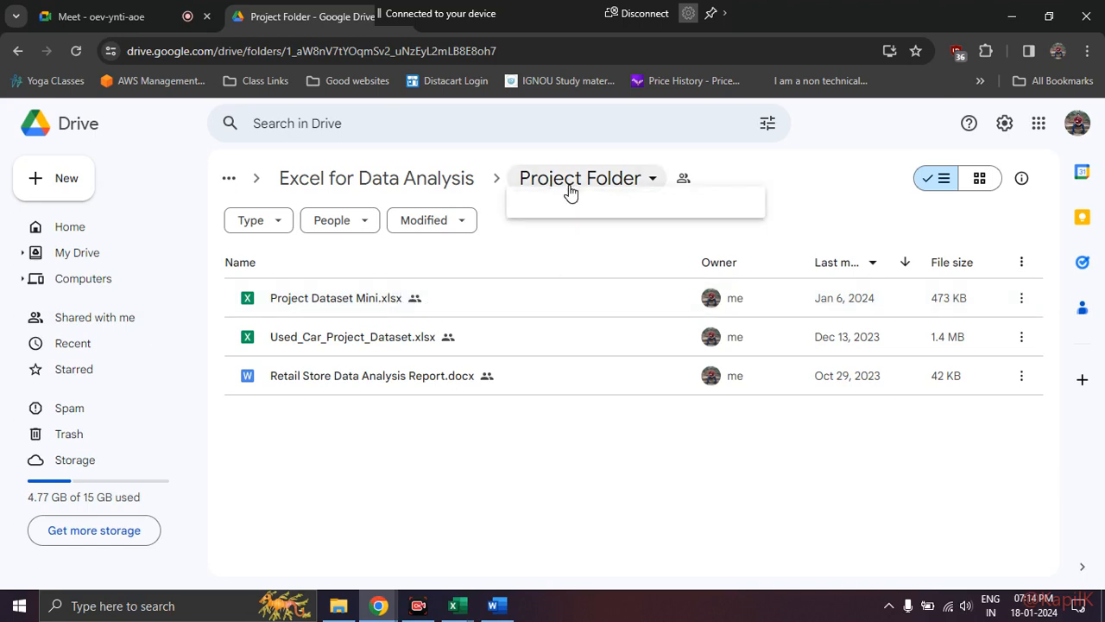
left_click(440, 187)
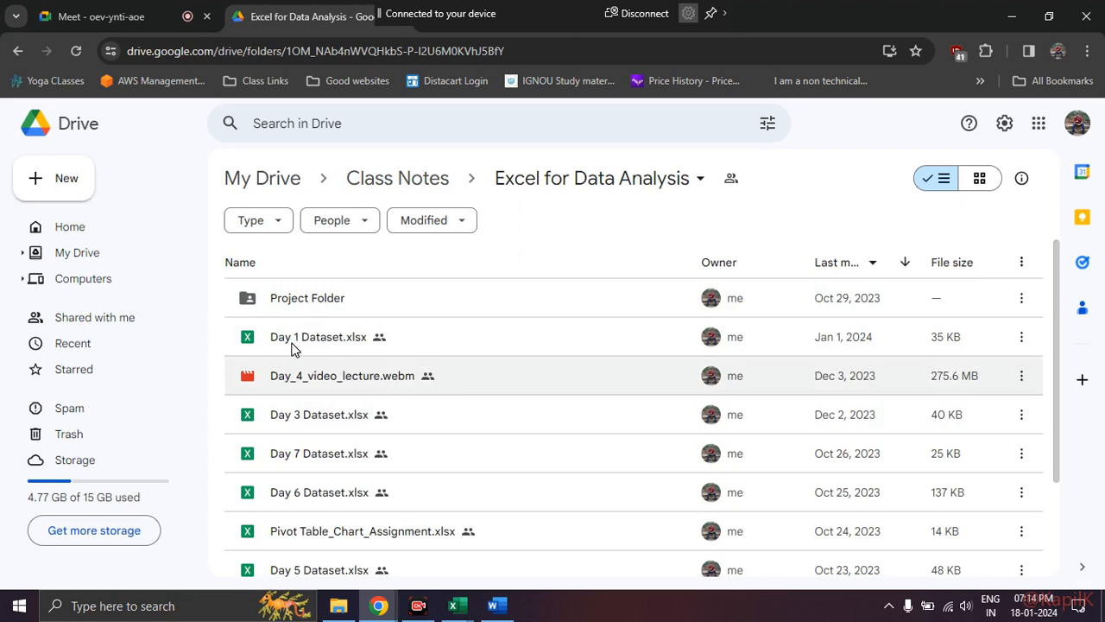
scroll(327, 449, "down", 3)
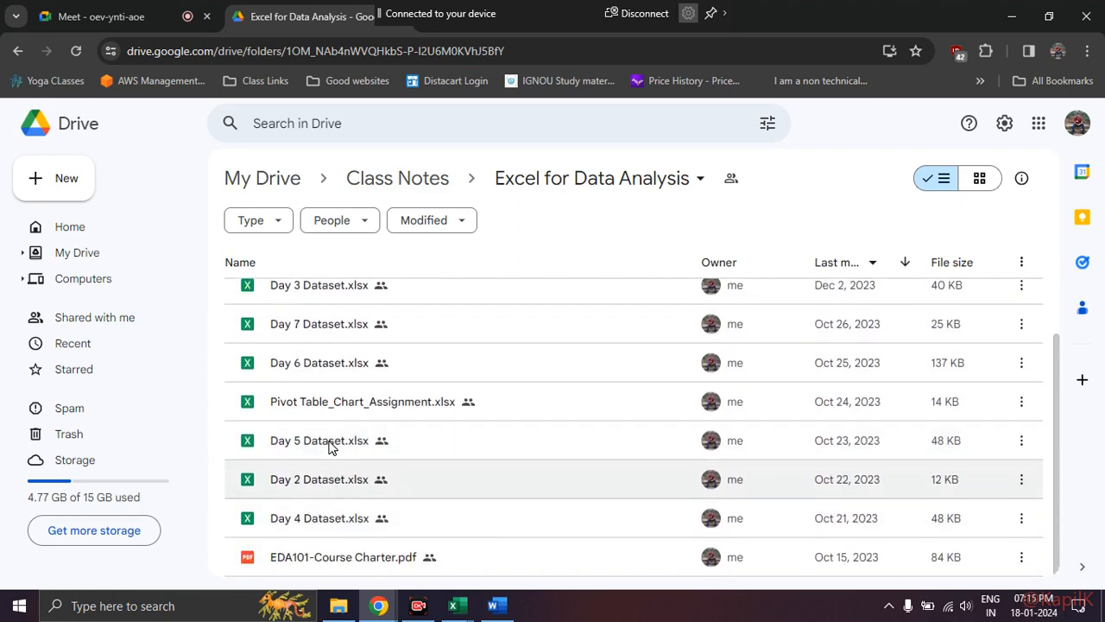
scroll(328, 447, "up", 3)
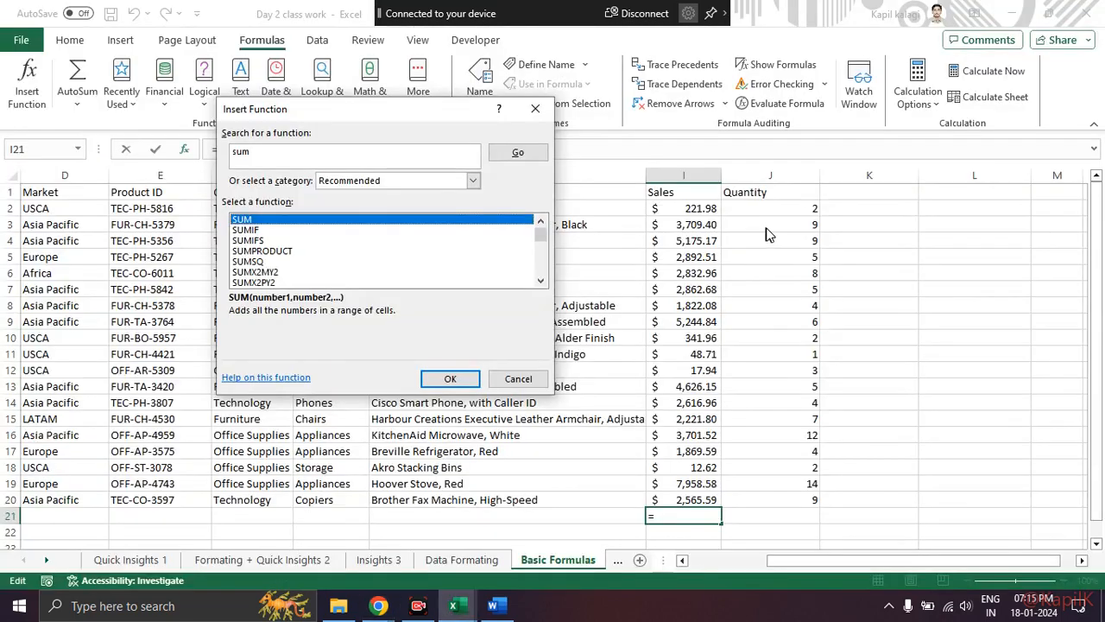
Step: Cancel the function insertion for cell I21 in Excel and return to the Google Drive folder in Chrome
left_click(535, 109)
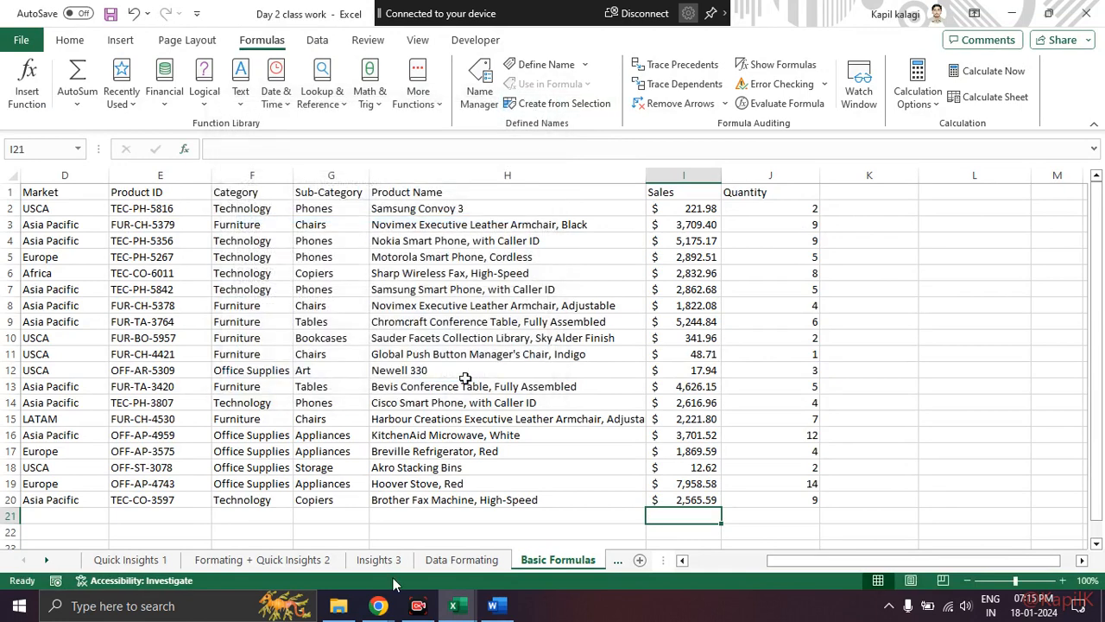
mouse_move(382, 606)
left_click(319, 528)
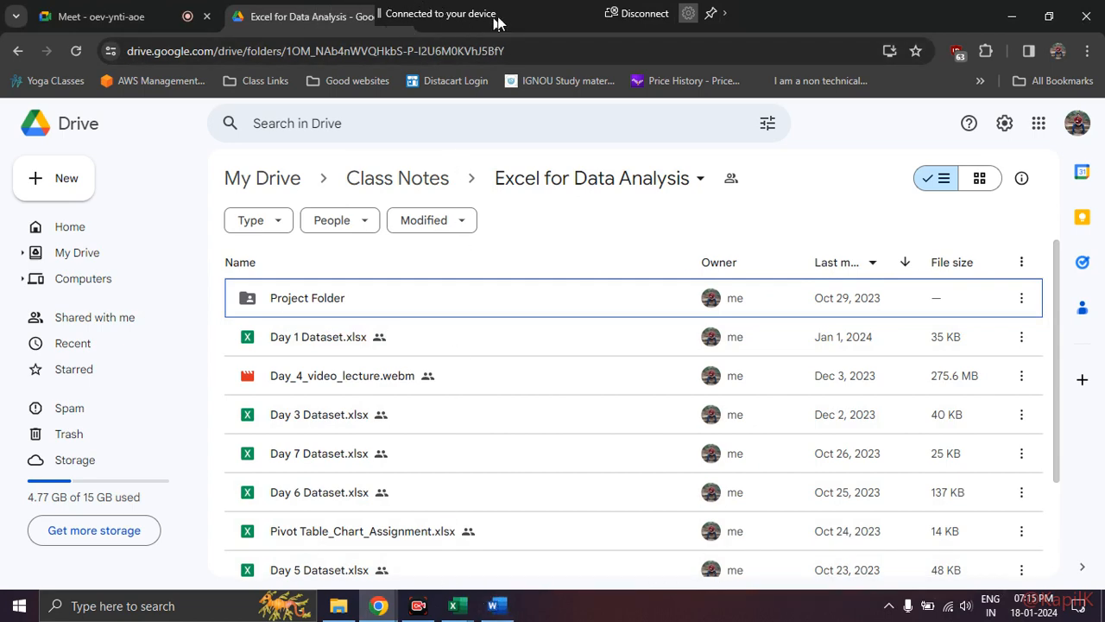
left_click(459, 614)
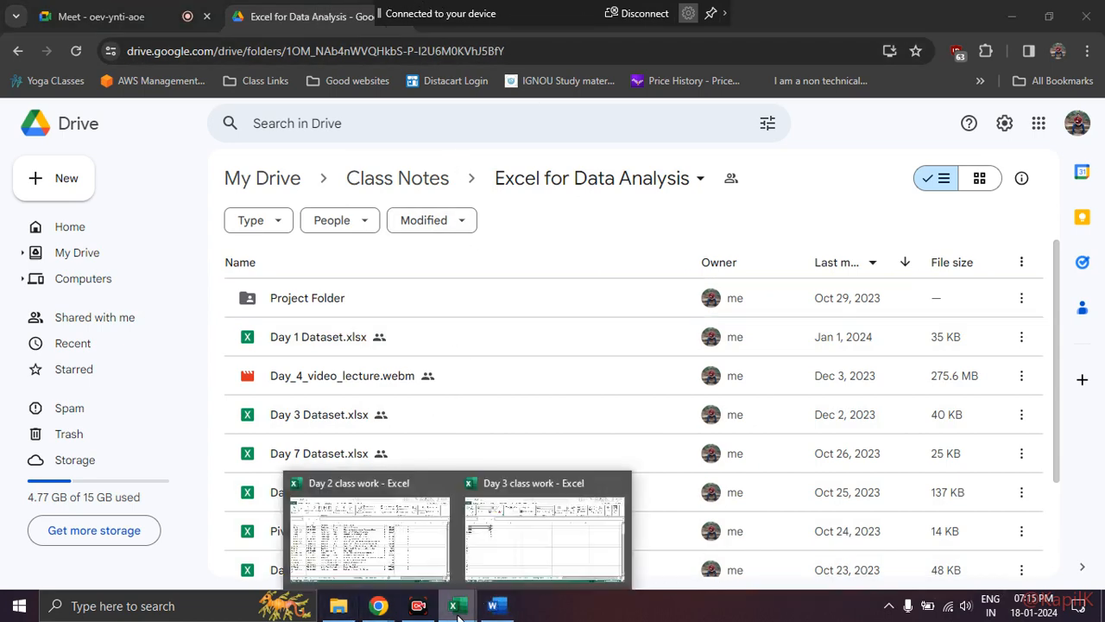
left_click(533, 559)
left_click(493, 605)
mouse_move(382, 607)
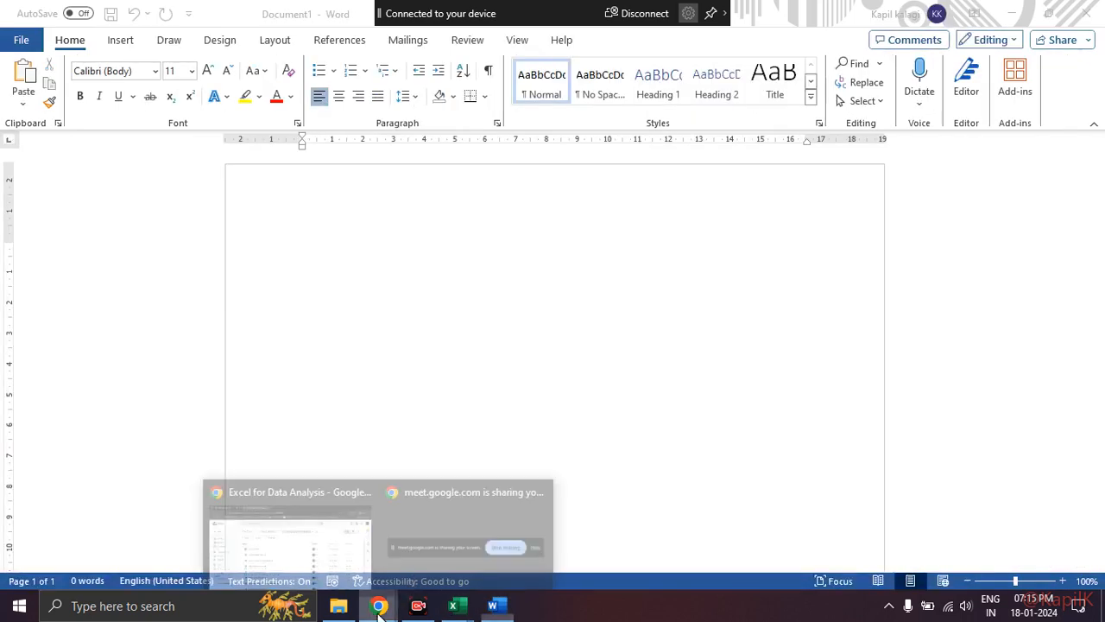
left_click(316, 565)
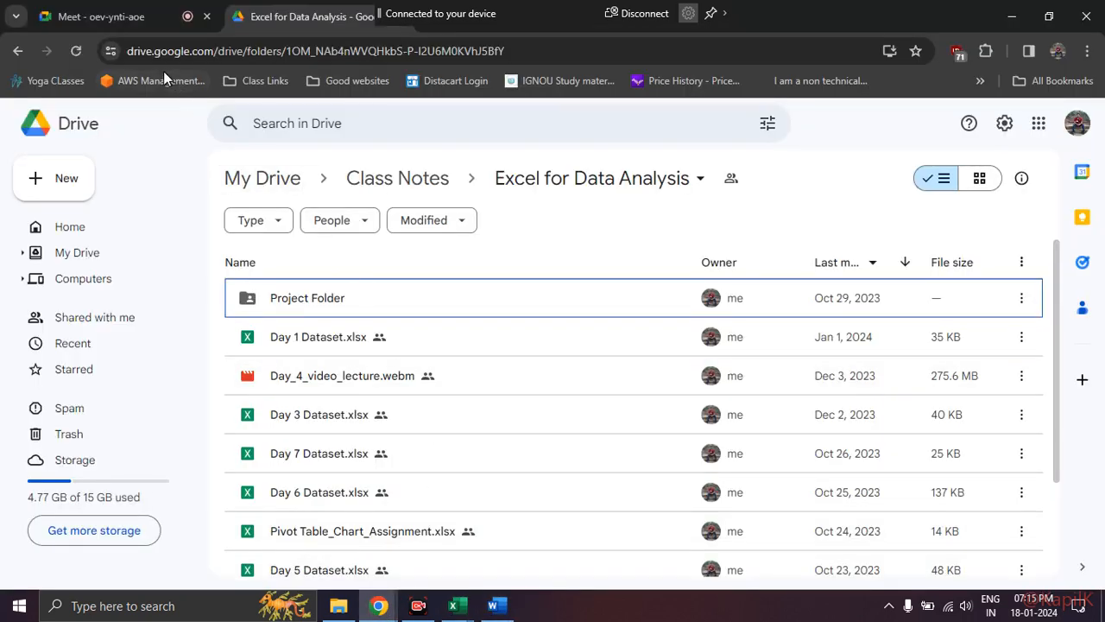
Step: Return to the Google Meet call, check the participant list, and end the call for everyone
left_click(112, 16)
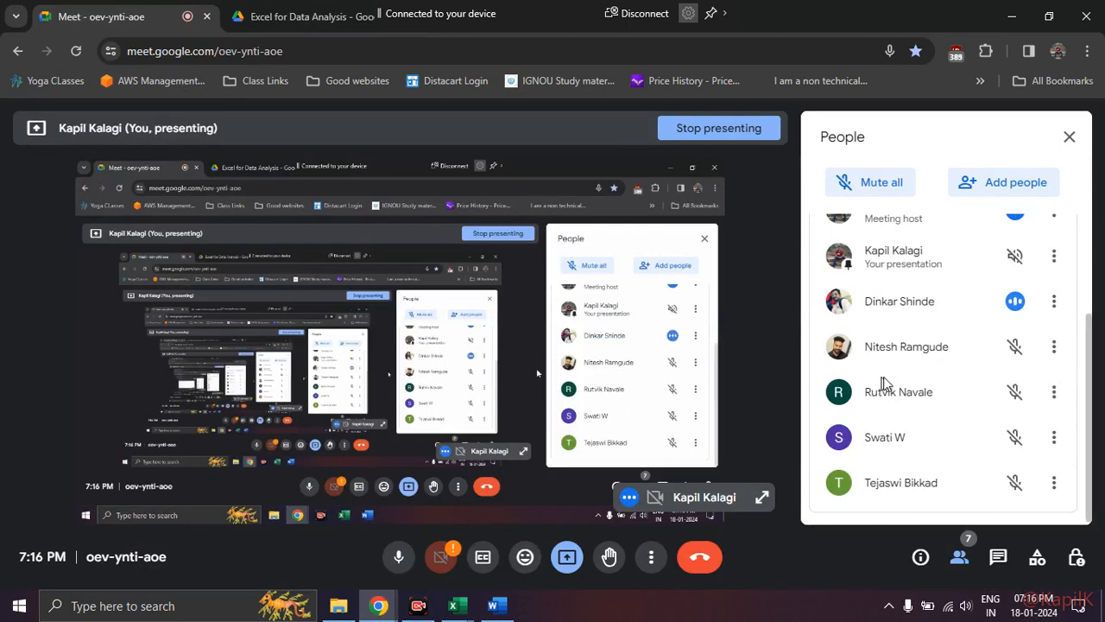
scroll(863, 380, "up", 3)
scroll(931, 390, "down", 1)
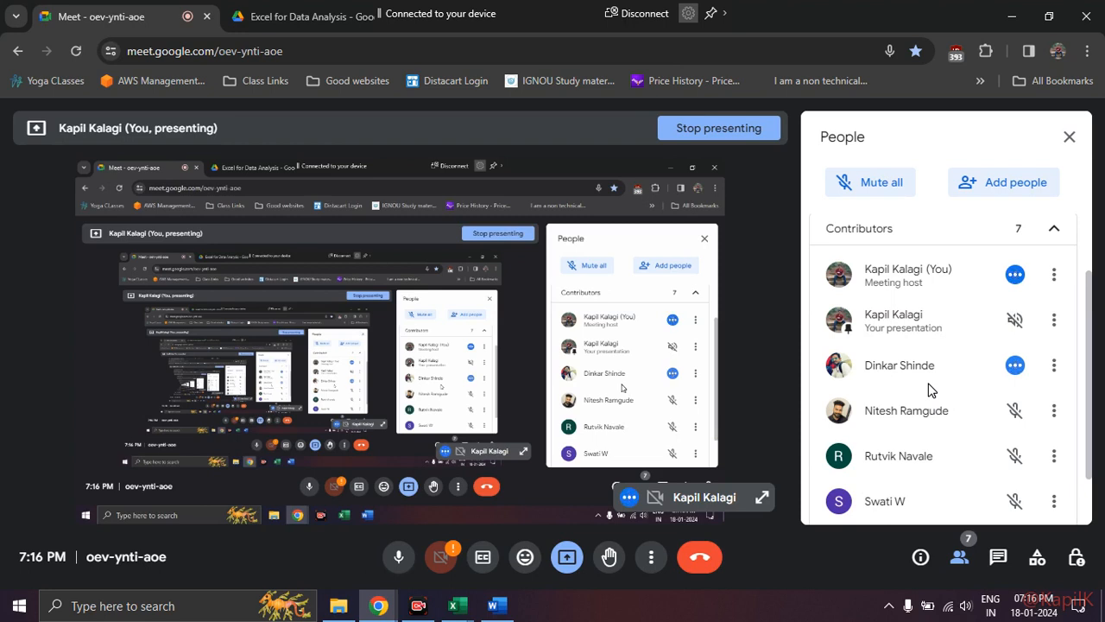
scroll(930, 390, "down", 2)
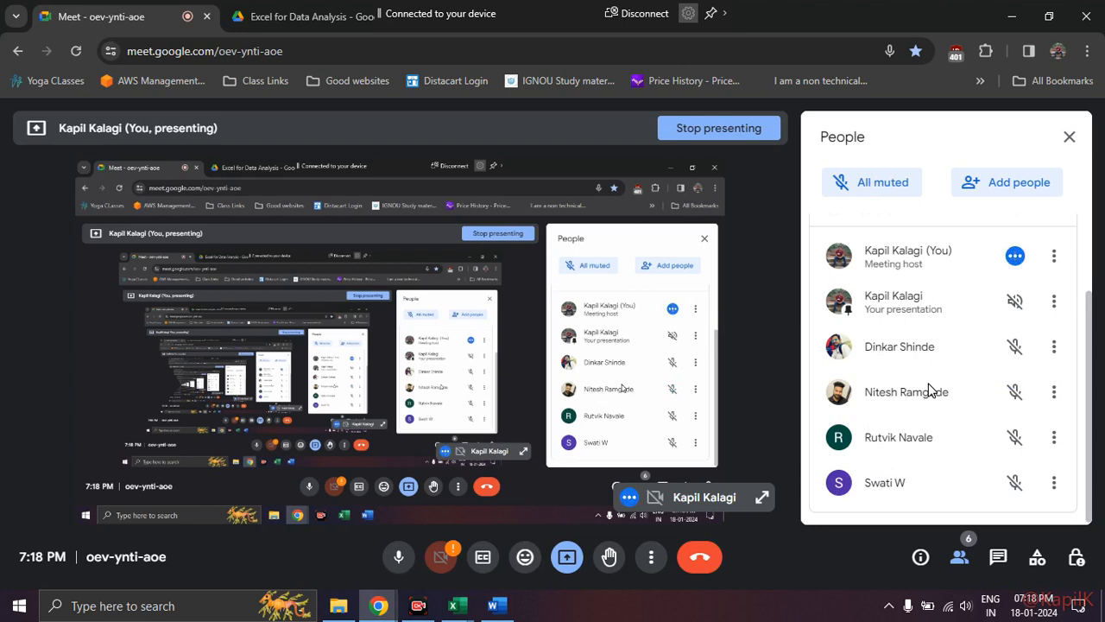
left_click(713, 561)
left_click(639, 393)
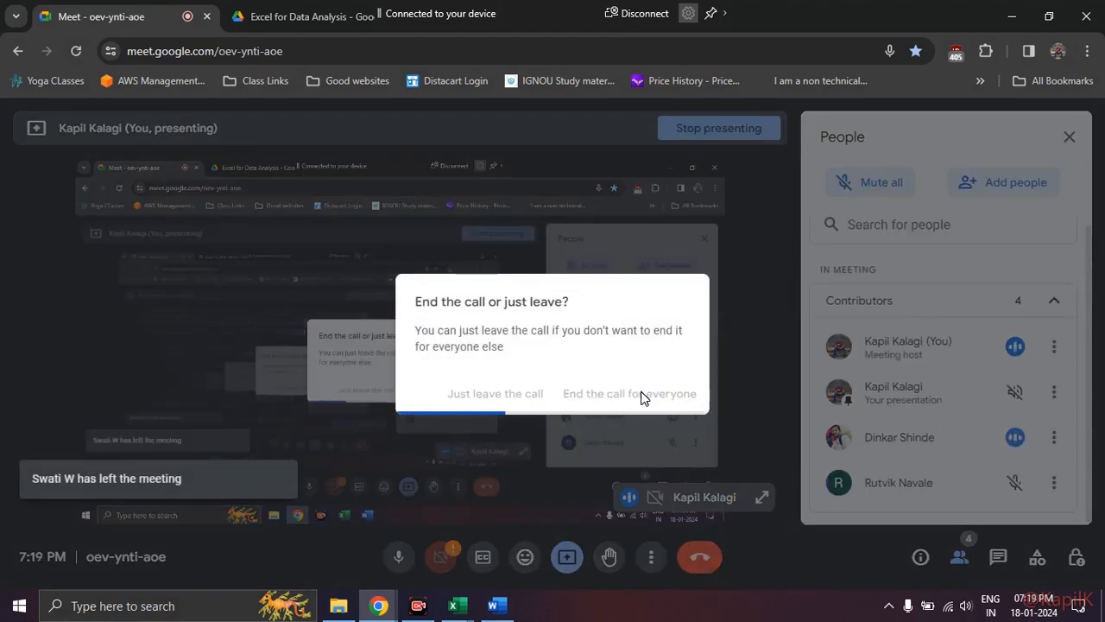